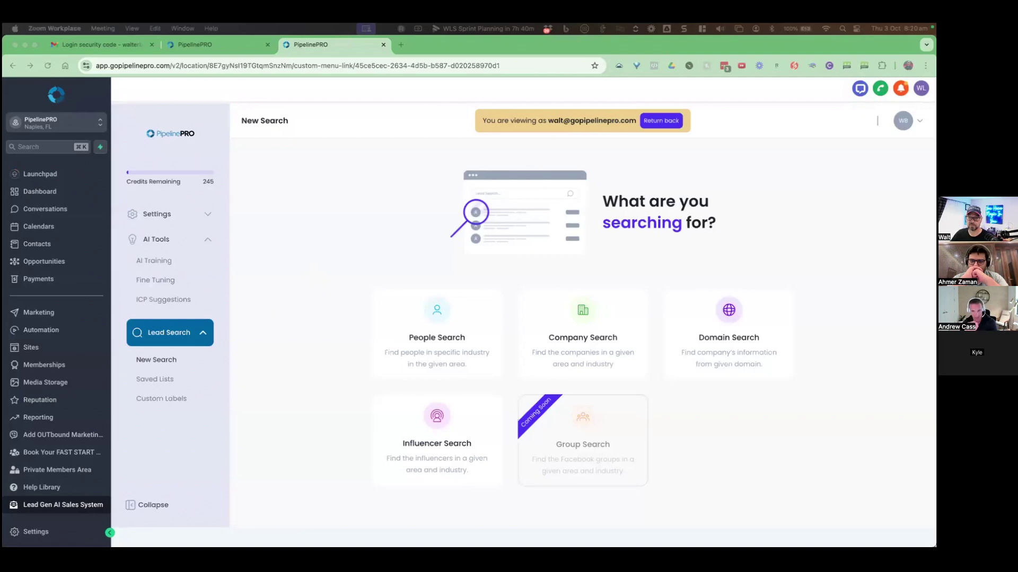
{"action": "mouse_move", "coordinate": [58, 86]}
{"action": "left_mouse_down"}
{"action": "mouse_move", "coordinate": [7, 101]}
{"action": "mouse_move", "coordinate": [8, 142]}
{"action": "mouse_move", "coordinate": [71, 135]}
{"action": "mouse_move", "coordinate": [59, 88]}
{"action": "left_mouse_up"}
{"action": "mouse_move", "coordinate": [129, 459]}
{"action": "left_mouse_down"}
{"action": "mouse_move", "coordinate": [78, 497]}
{"action": "mouse_move", "coordinate": [104, 499]}
{"action": "left_mouse_up"}
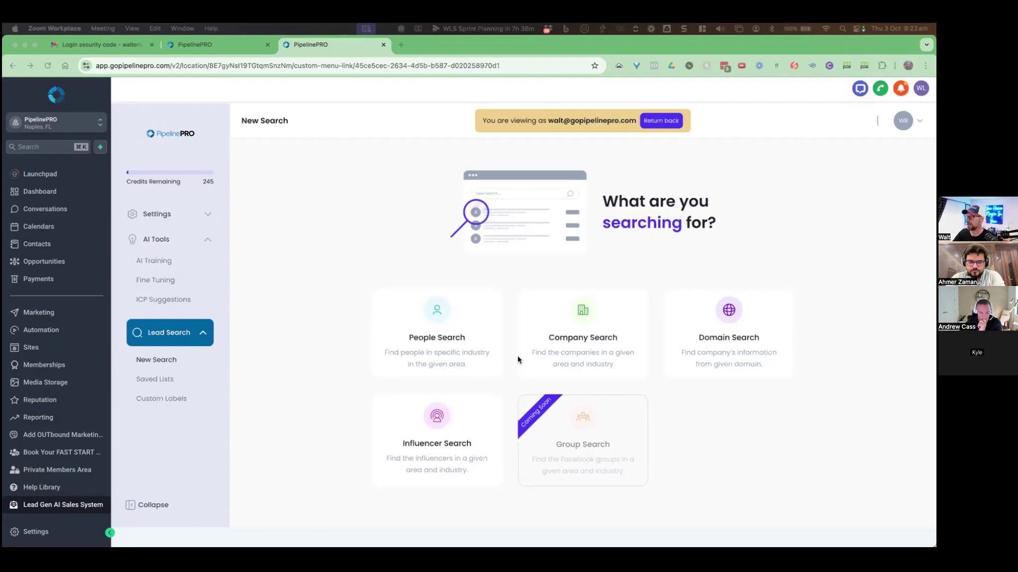
Step: Start a new company search with Mortgage Broker as the business type
{"action": "left_click", "coordinate": [544, 336]}
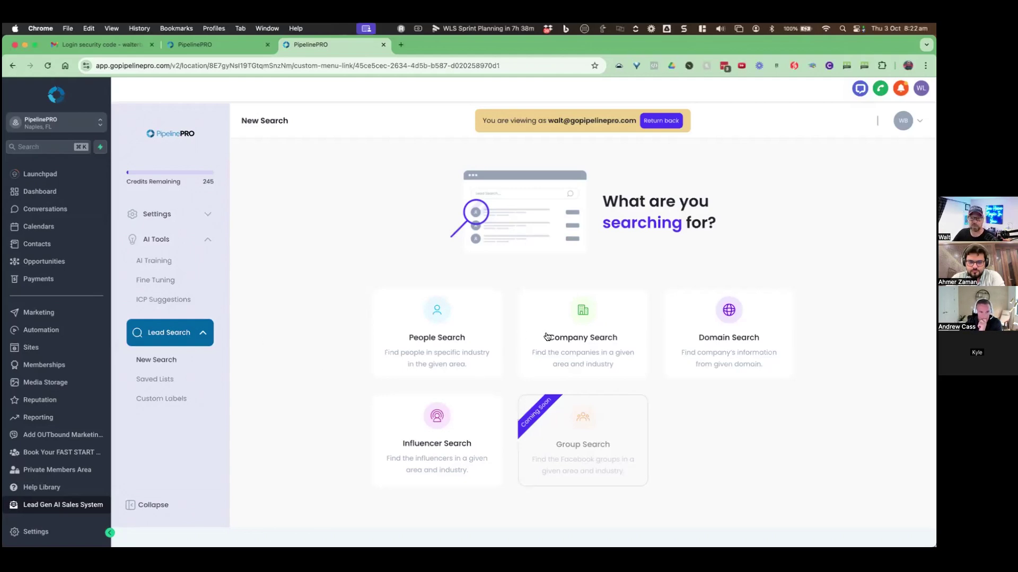
{"action": "left_click", "coordinate": [580, 348]}
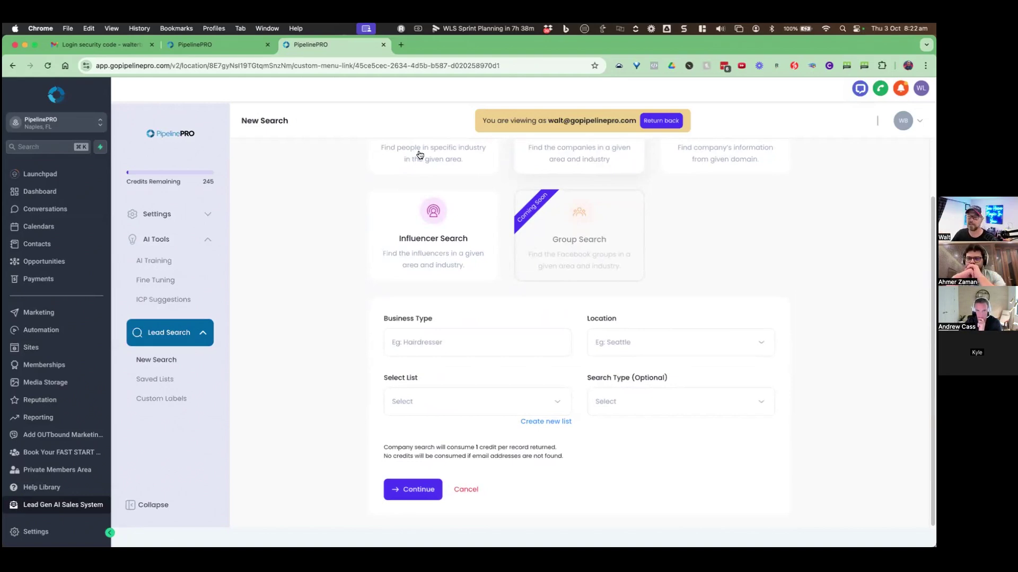
{"action": "key", "text": "super+Tab"}
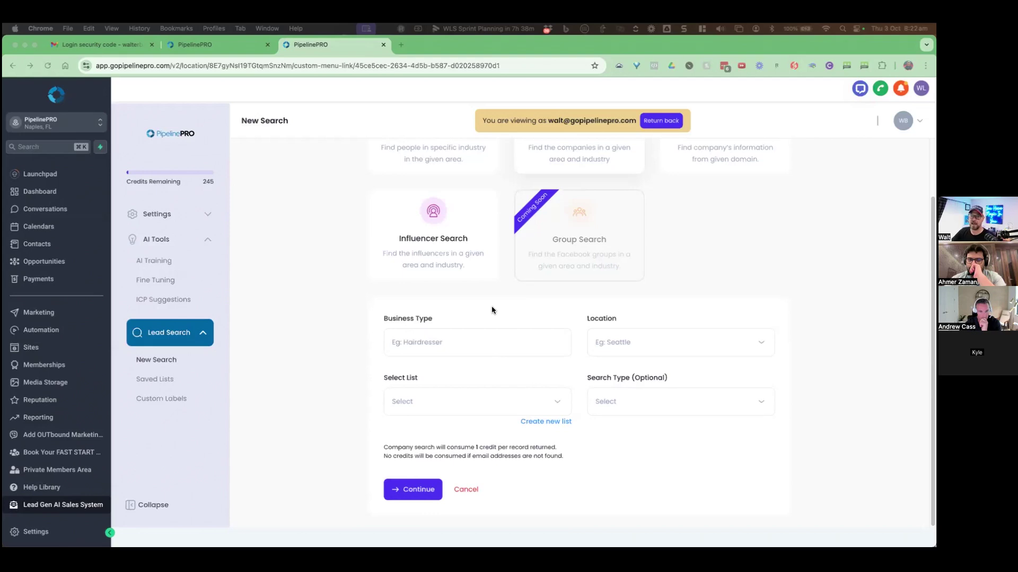
{"action": "left_click", "coordinate": [422, 342]}
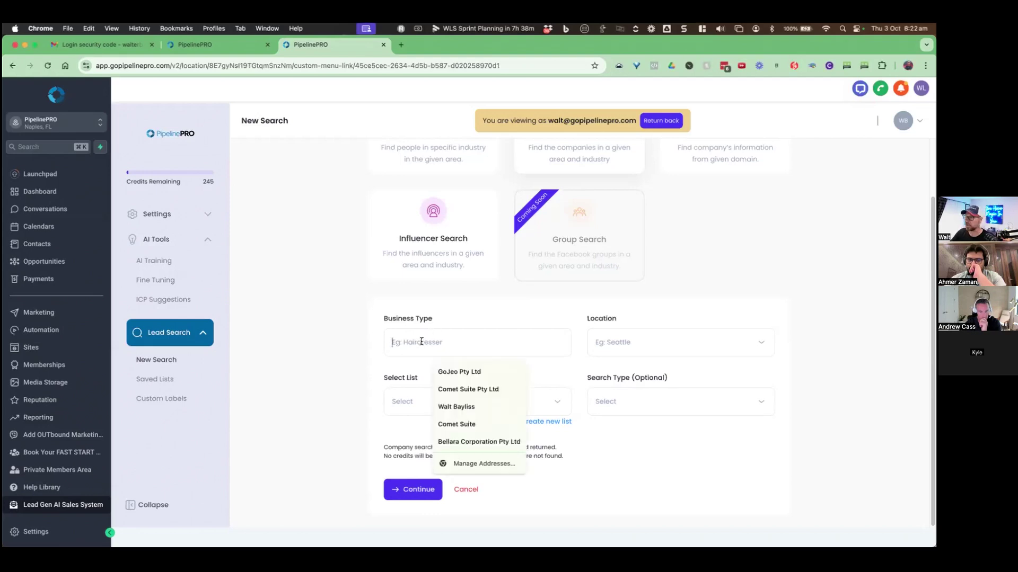
{"action": "type", "text": "MOrtgage Broker"}
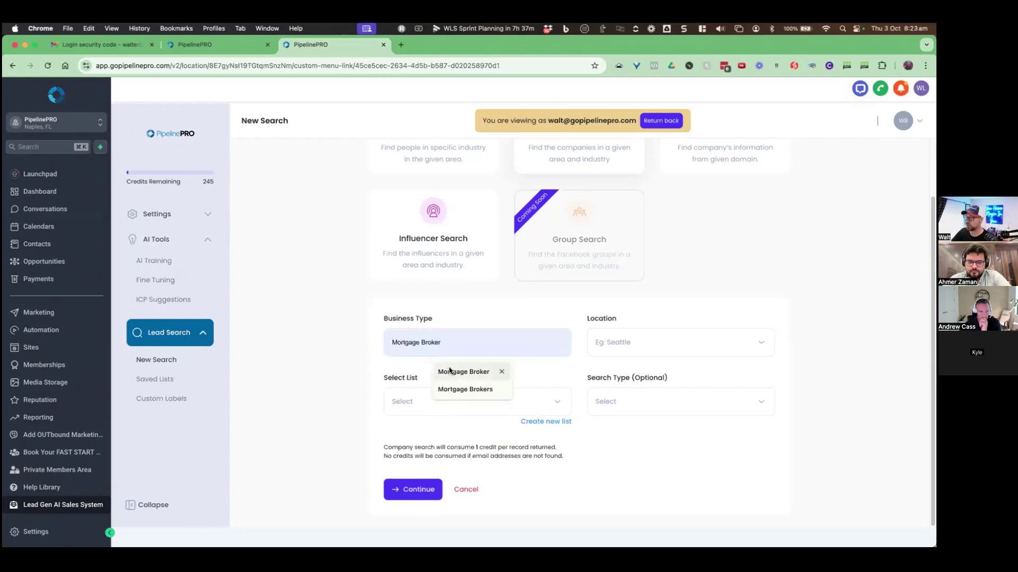
{"action": "left_click", "coordinate": [450, 371]}
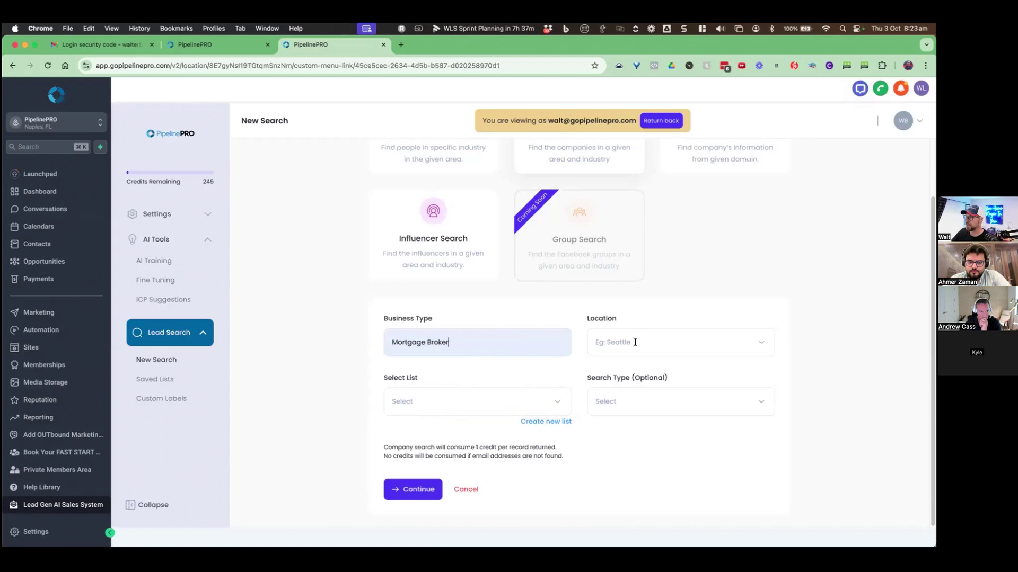
Step: Set the location to Chicago, IL, USA, choose the demo company list, and run the search
{"action": "left_click", "coordinate": [634, 344]}
{"action": "type", "text": "c"}
{"action": "type", "text": "hicago"}
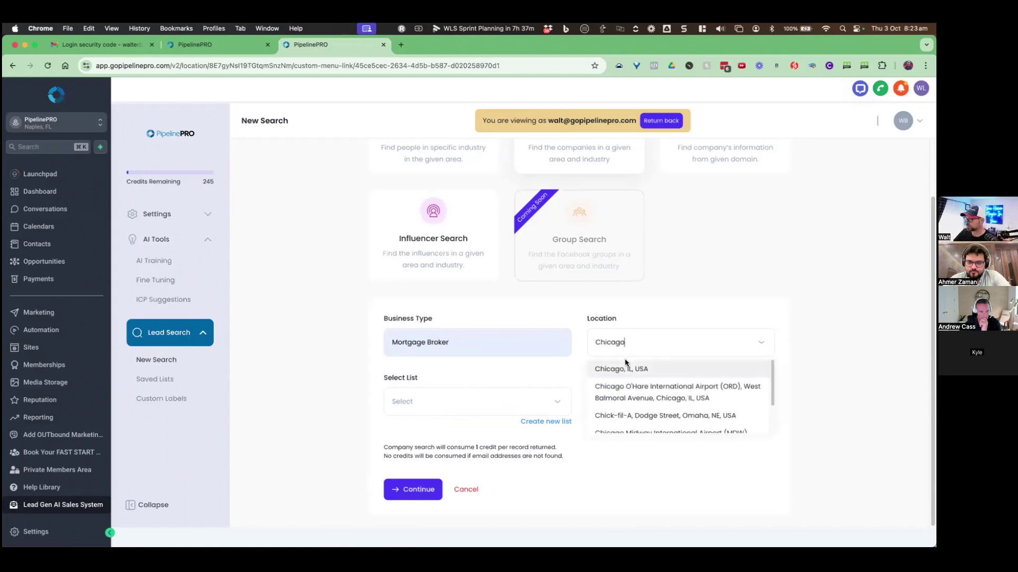
{"action": "left_click", "coordinate": [626, 366]}
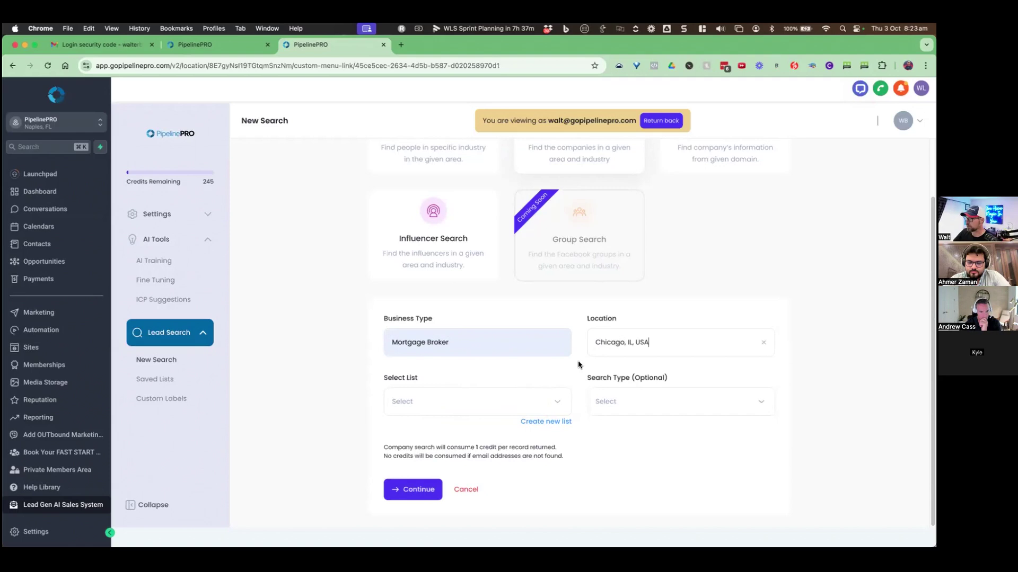
{"action": "left_click", "coordinate": [516, 402]}
{"action": "left_click", "coordinate": [420, 427]}
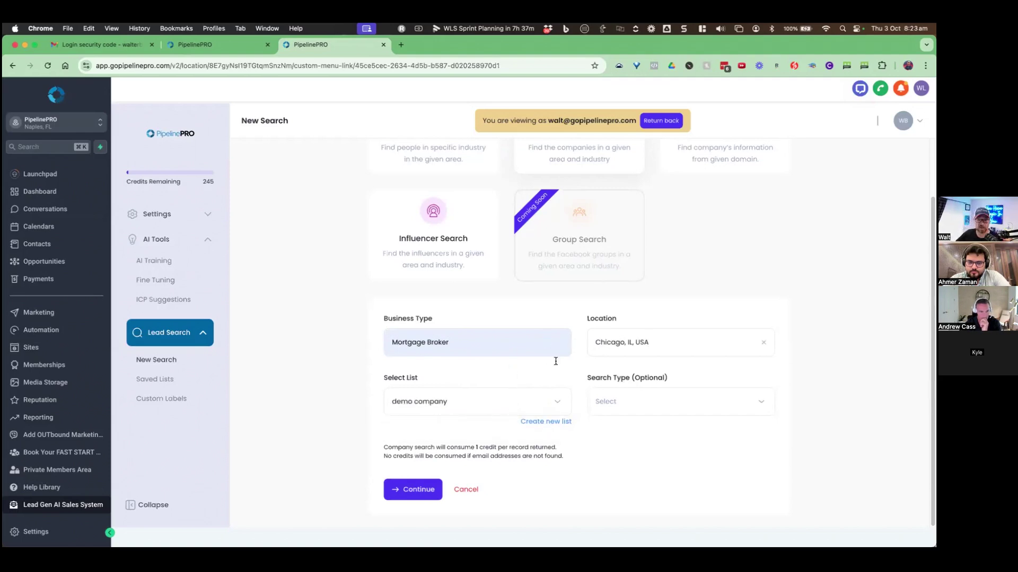
{"action": "left_click", "coordinate": [413, 490]}
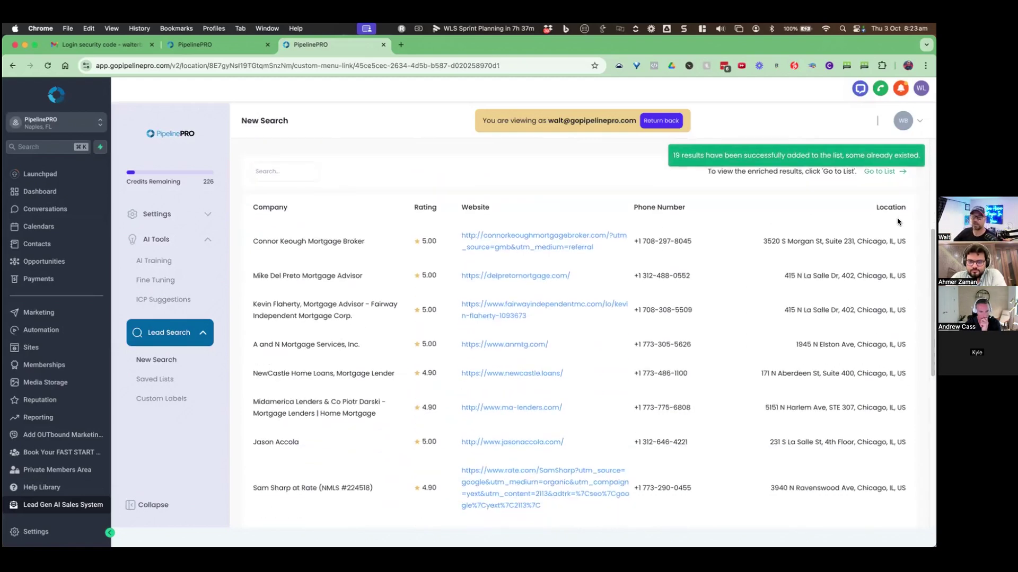
Step: Move the search pin on the map west of Chicago to Berwyn and rerun the mortgage broker search
{"action": "scroll", "coordinate": [763, 252], "scroll_direction": "up", "scroll_amount": 5}
{"action": "scroll", "coordinate": [764, 252], "scroll_direction": "down", "scroll_amount": 1}
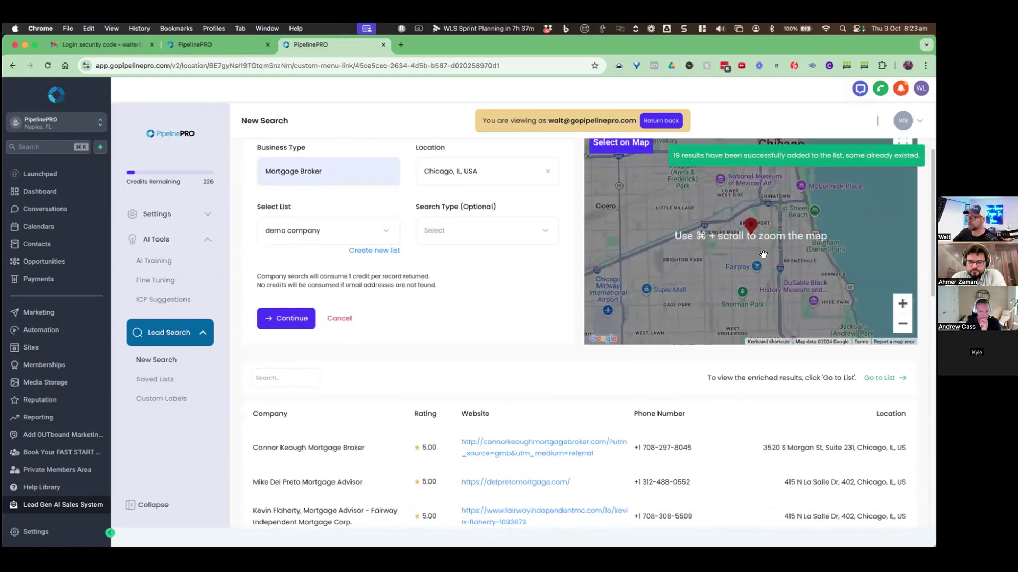
{"action": "scroll", "coordinate": [763, 255], "scroll_direction": "down", "scroll_amount": 3}
{"action": "scroll", "coordinate": [759, 260], "scroll_direction": "down", "scroll_amount": 3}
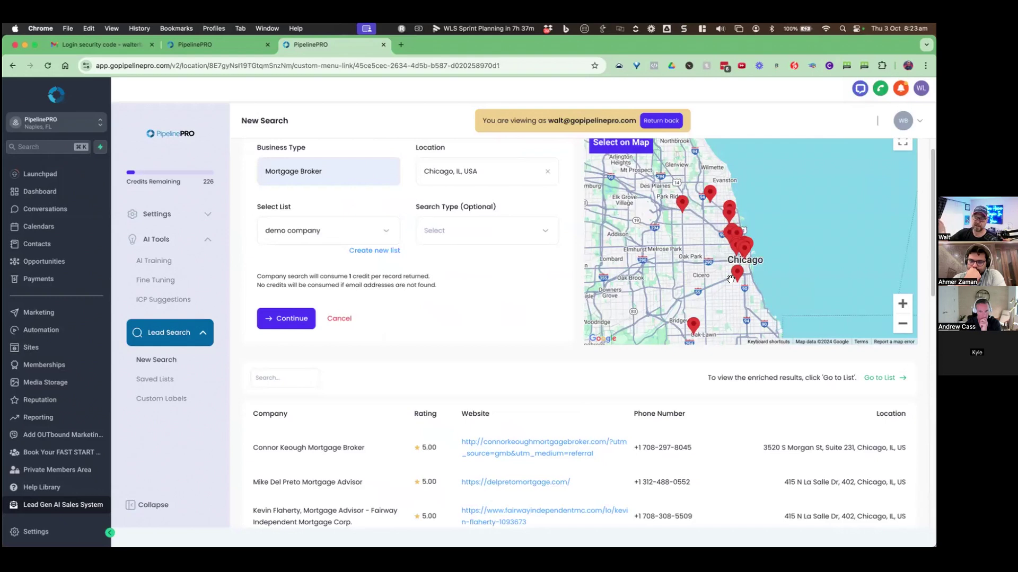
{"action": "scroll", "coordinate": [676, 238], "scroll_direction": "down", "scroll_amount": 3}
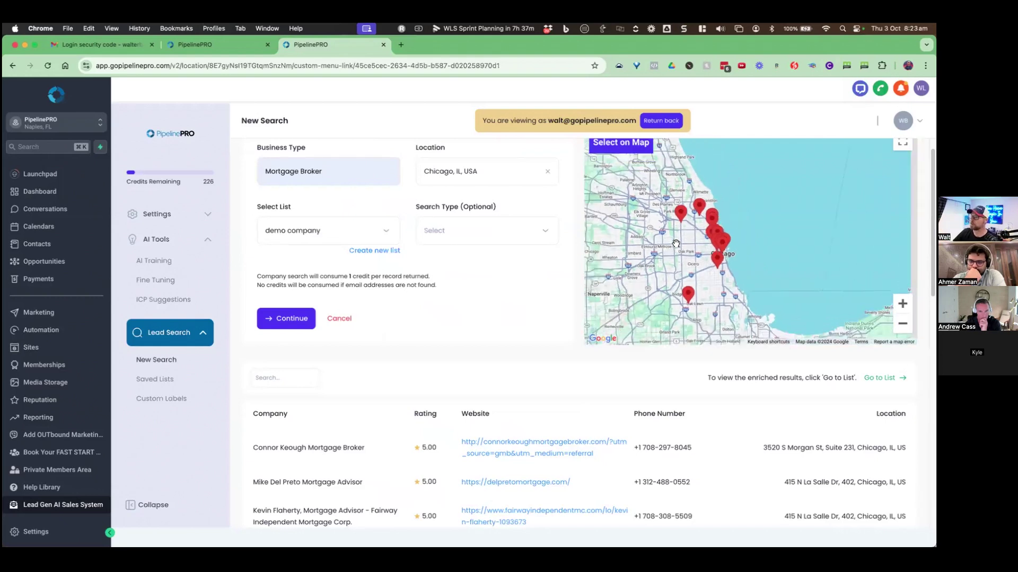
{"action": "scroll", "coordinate": [679, 253], "scroll_direction": "down", "scroll_amount": 3}
{"action": "scroll", "coordinate": [679, 250], "scroll_direction": "up", "scroll_amount": 4}
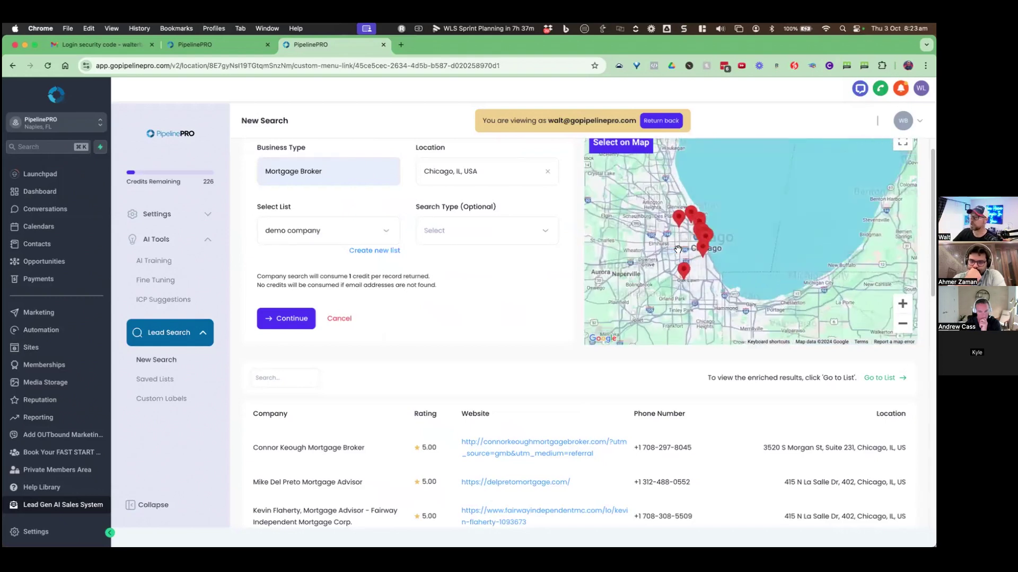
{"action": "scroll", "coordinate": [679, 249], "scroll_direction": "up", "scroll_amount": 5}
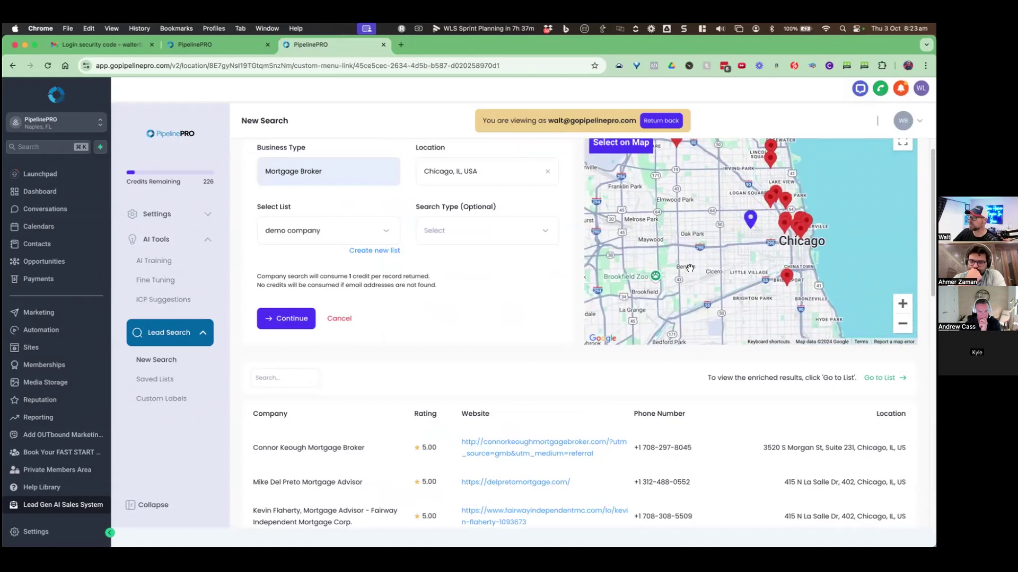
{"action": "left_click_drag", "start_coordinate": [749, 217], "coordinate": [683, 250]}
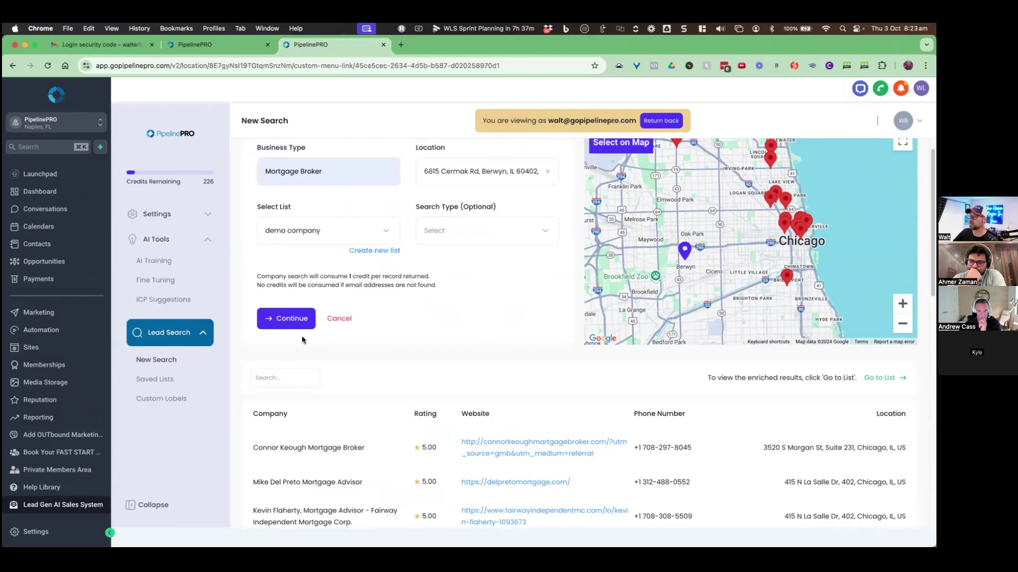
{"action": "left_click", "coordinate": [290, 320]}
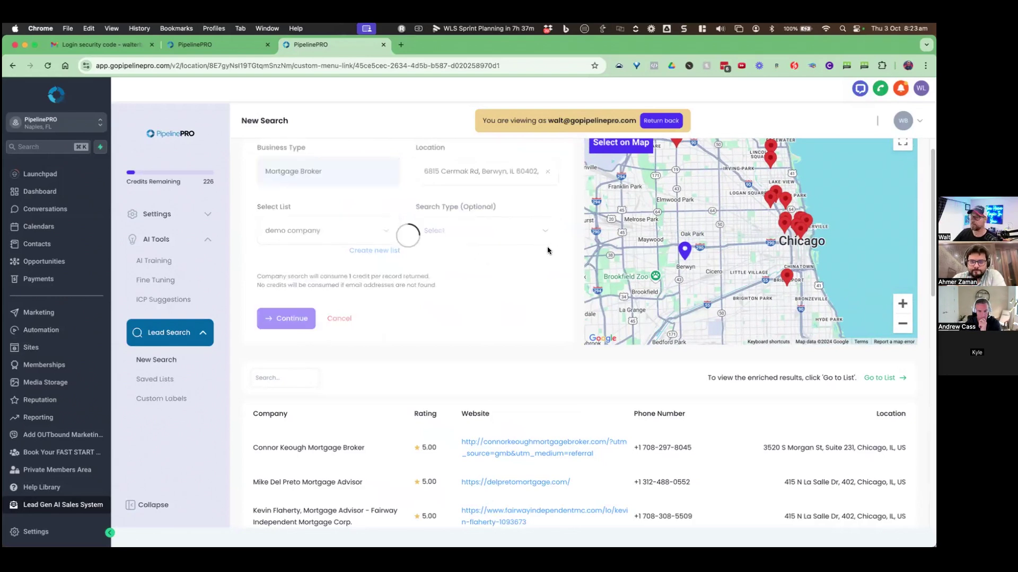
Step: Review the new results on the map and in the table, highlighting the first company's name
{"action": "scroll", "coordinate": [589, 209], "scroll_direction": "down", "scroll_amount": 4}
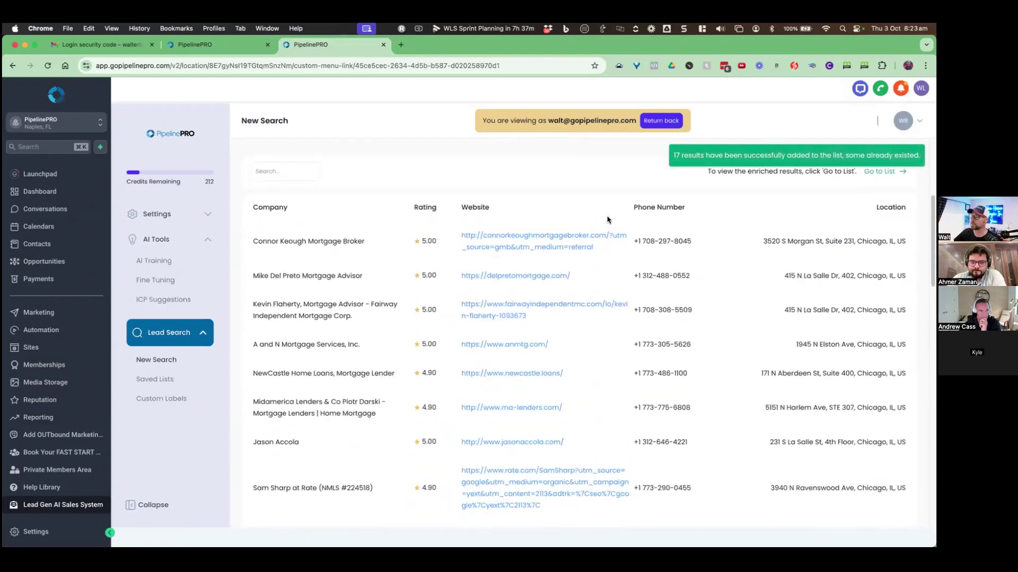
{"action": "scroll", "coordinate": [471, 297], "scroll_direction": "up", "scroll_amount": 1}
{"action": "scroll", "coordinate": [470, 296], "scroll_direction": "up", "scroll_amount": 4}
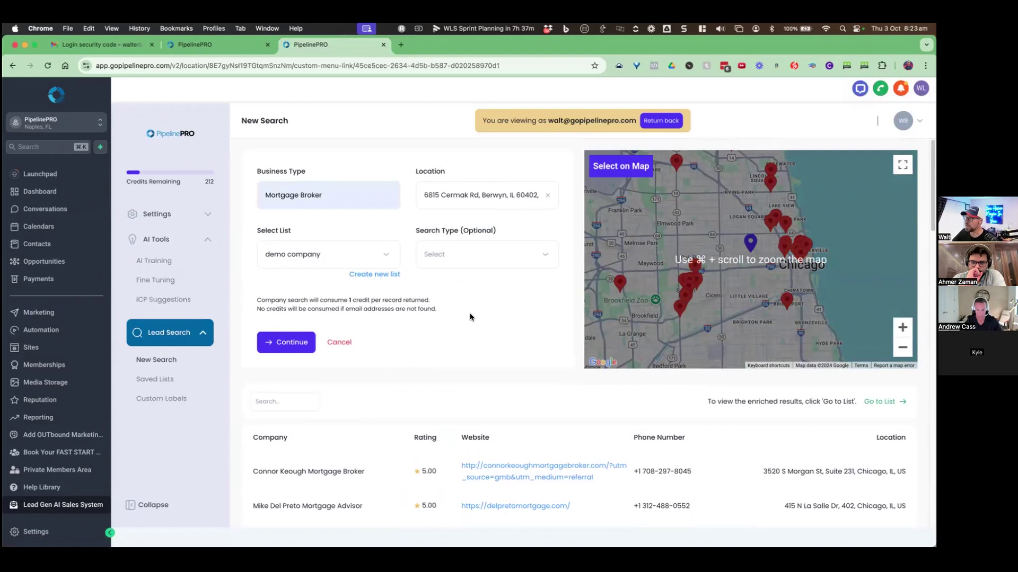
{"action": "scroll", "coordinate": [470, 317], "scroll_direction": "down", "scroll_amount": 3}
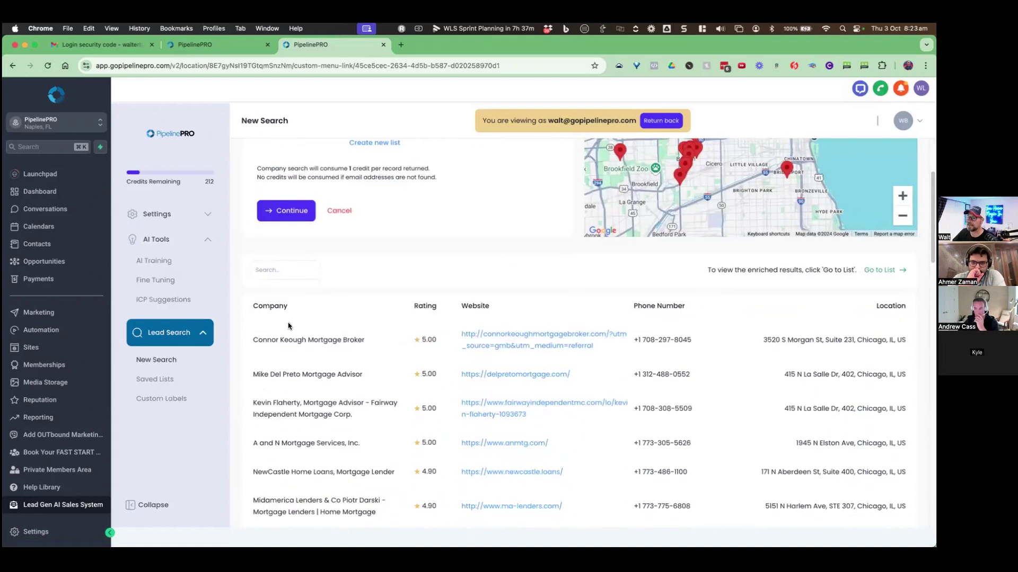
{"action": "left_click_drag", "start_coordinate": [266, 339], "coordinate": [342, 341]}
{"action": "left_click", "coordinate": [297, 342]}
{"action": "left_click_drag", "start_coordinate": [267, 340], "coordinate": [348, 340]}
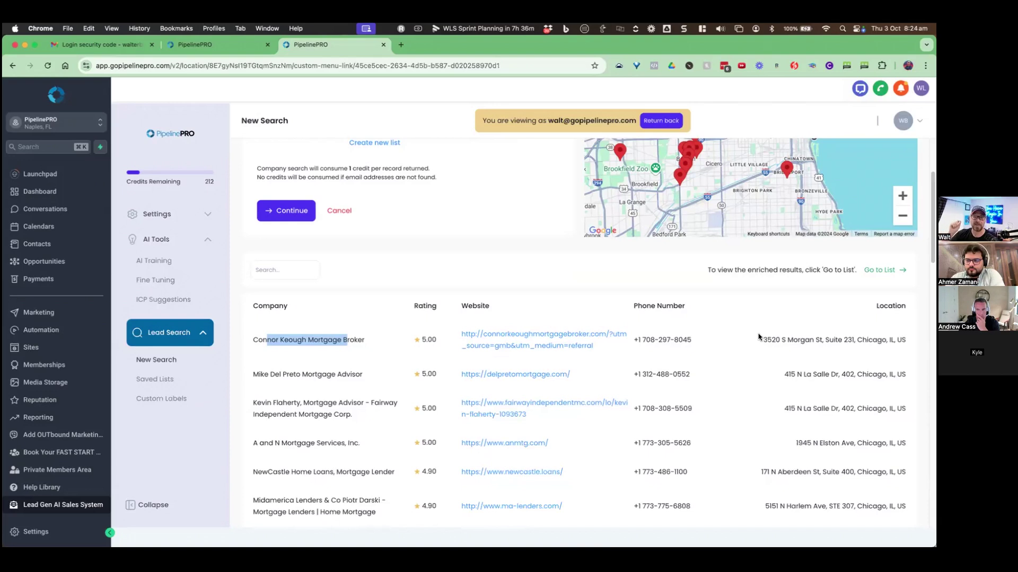
Step: Open the enriched demo company list and check the employee counts of the mortgage companies
{"action": "left_click", "coordinate": [880, 270]}
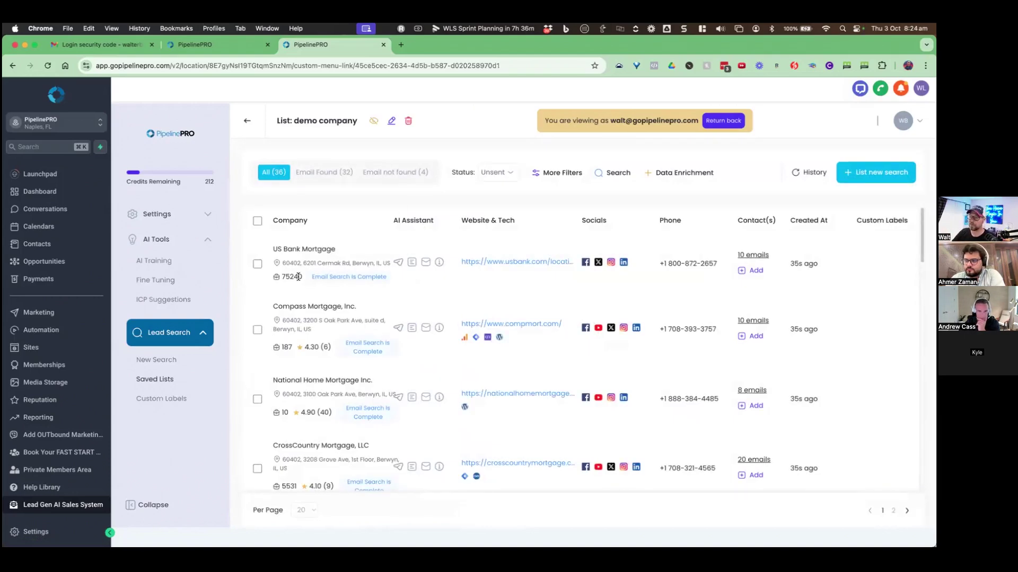
{"action": "double_click", "coordinate": [286, 347]}
{"action": "double_click", "coordinate": [284, 413]}
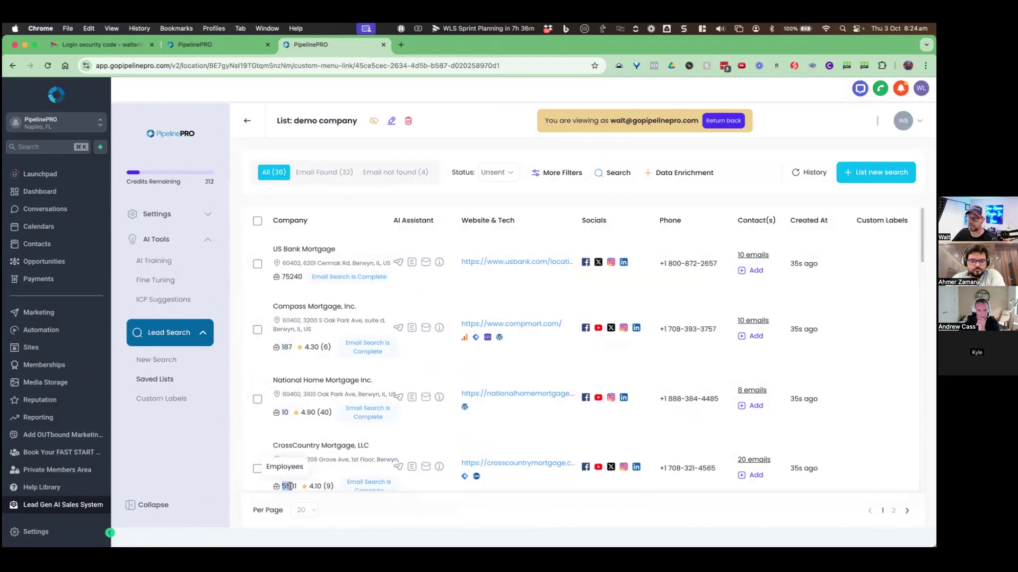
{"action": "scroll", "coordinate": [286, 467], "scroll_direction": "down", "scroll_amount": 2}
{"action": "double_click", "coordinate": [290, 446]}
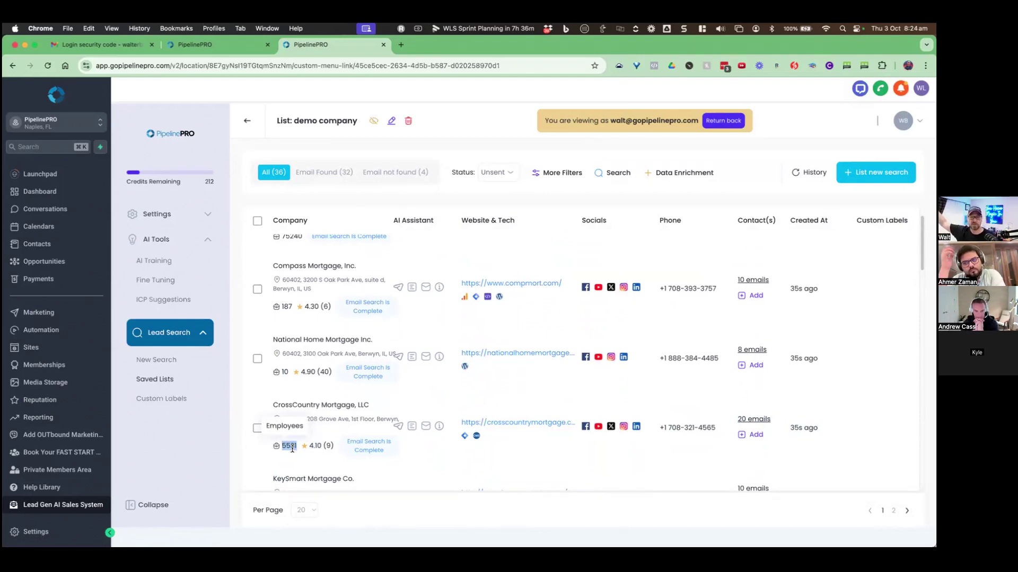
{"action": "scroll", "coordinate": [272, 385], "scroll_direction": "up", "scroll_amount": 2}
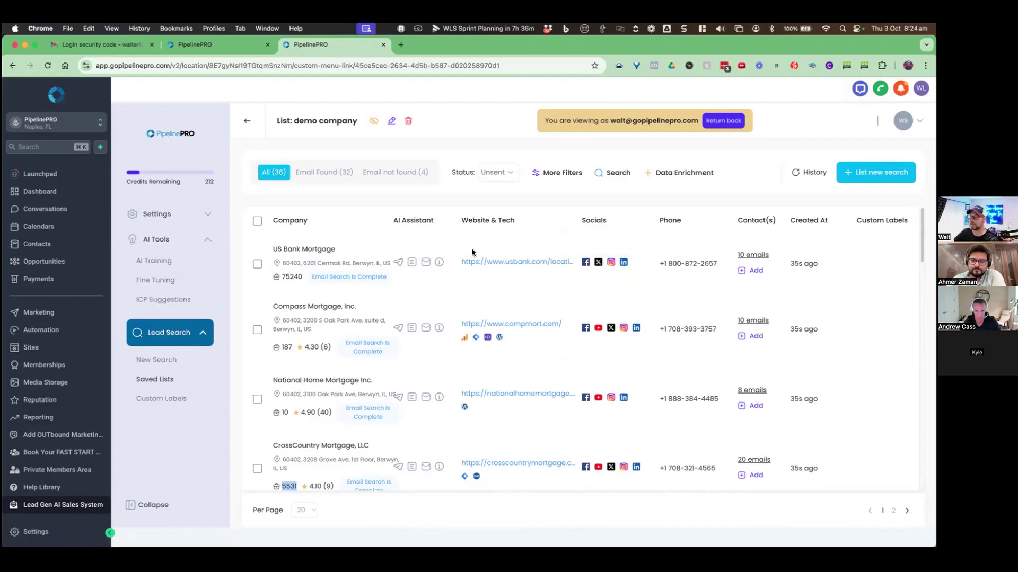
Step: View US Bank Mortgage's Facebook page, return to the lead list, and examine that company's contact emails
{"action": "left_click", "coordinate": [585, 262]}
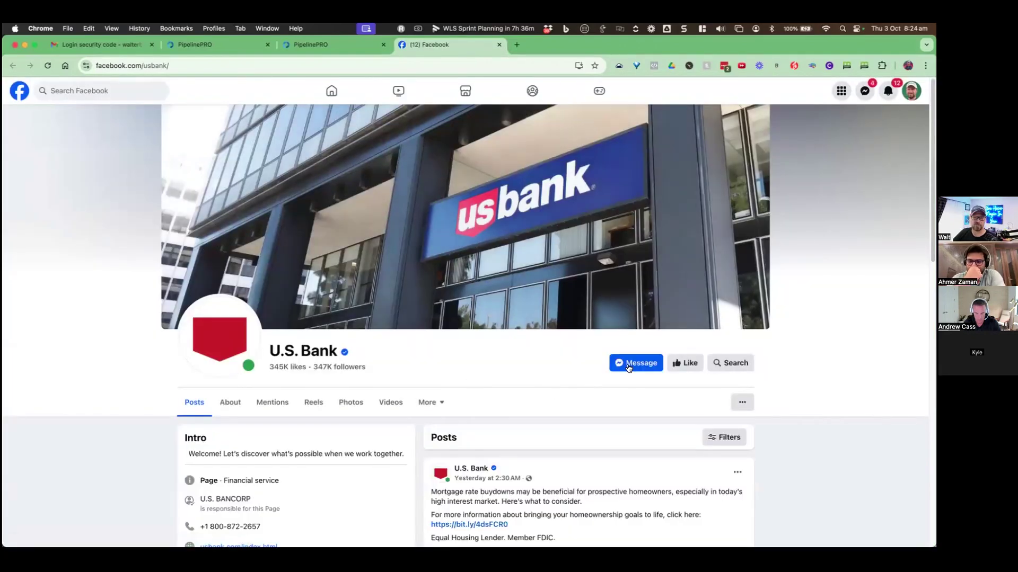
{"action": "left_click", "coordinate": [324, 50]}
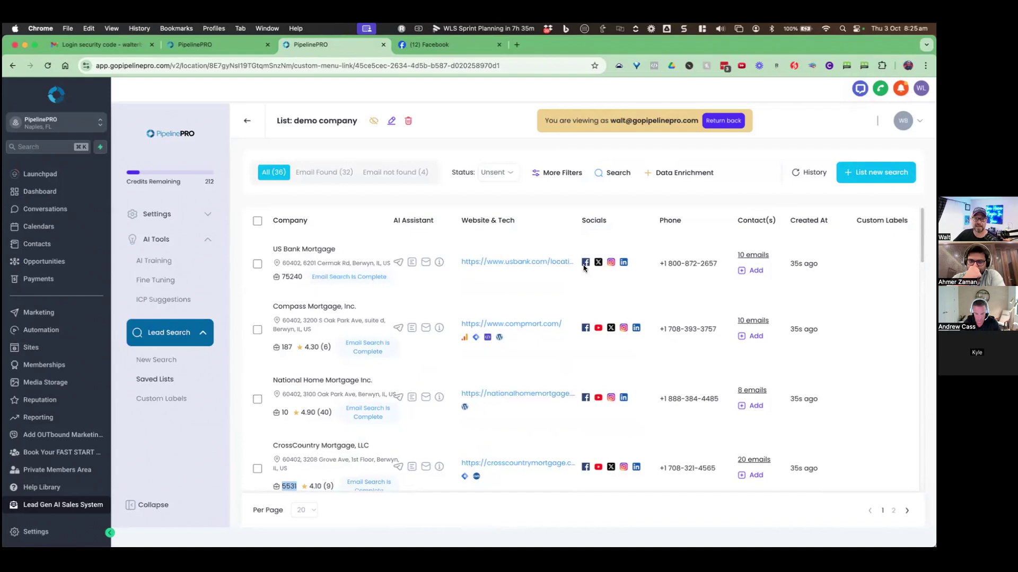
{"action": "left_click", "coordinate": [748, 256]}
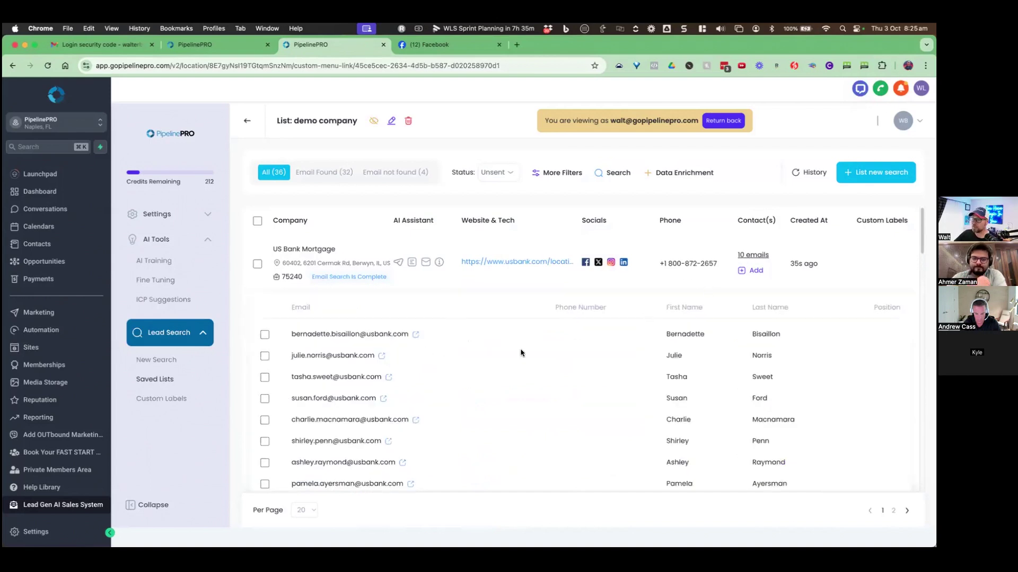
{"action": "scroll", "coordinate": [564, 347], "scroll_direction": "down", "scroll_amount": 3}
{"action": "scroll", "coordinate": [682, 379], "scroll_direction": "up", "scroll_amount": 3}
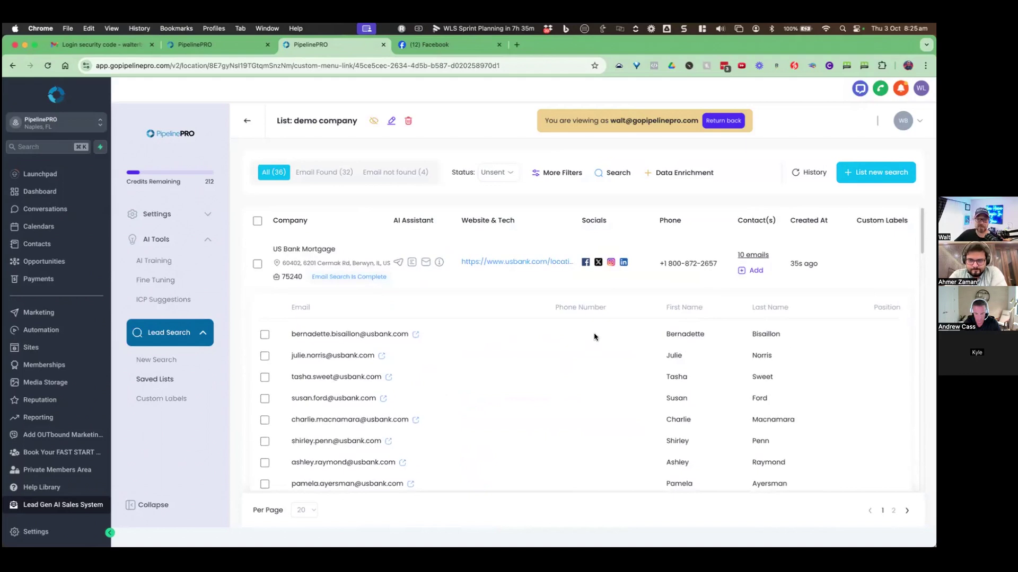
{"action": "scroll", "coordinate": [559, 358], "scroll_direction": "down", "scroll_amount": 3}
{"action": "scroll", "coordinate": [583, 355], "scroll_direction": "up", "scroll_amount": 3}
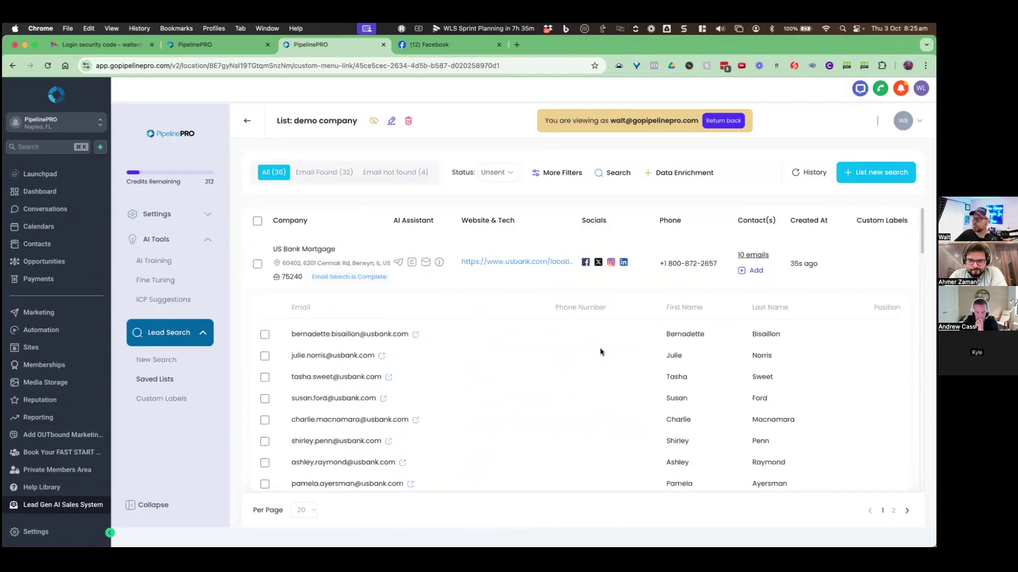
{"action": "left_click", "coordinate": [751, 256]}
Step: Examine the contact emails and job positions for Compass Mortgage, Inc., and collapse its contact list
{"action": "left_click", "coordinate": [748, 318]}
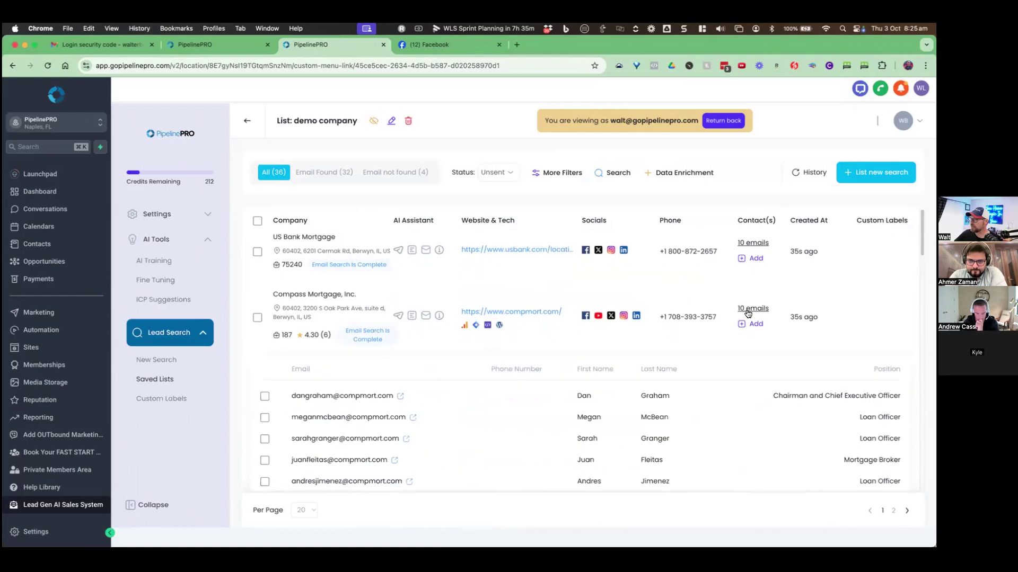
{"action": "scroll", "coordinate": [689, 373], "scroll_direction": "down", "scroll_amount": 1}
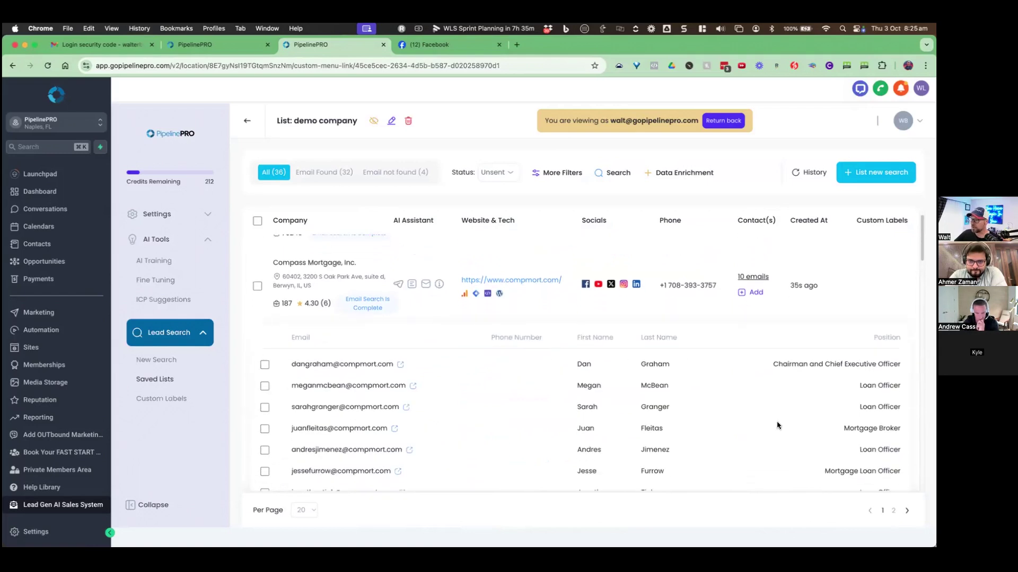
{"action": "scroll", "coordinate": [875, 427], "scroll_direction": "down", "scroll_amount": 1}
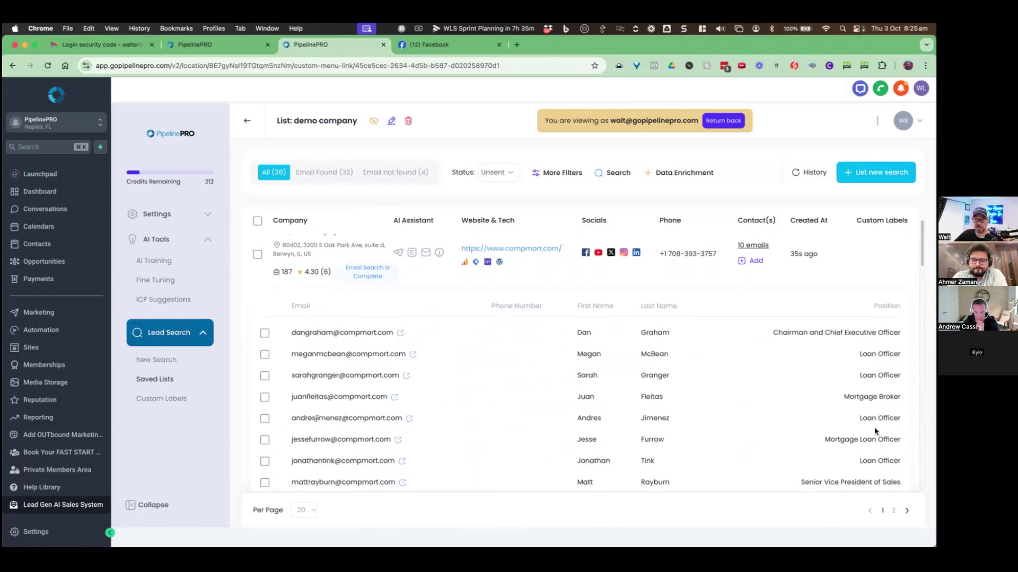
{"action": "scroll", "coordinate": [874, 431], "scroll_direction": "up", "scroll_amount": 2}
{"action": "left_click", "coordinate": [753, 320]}
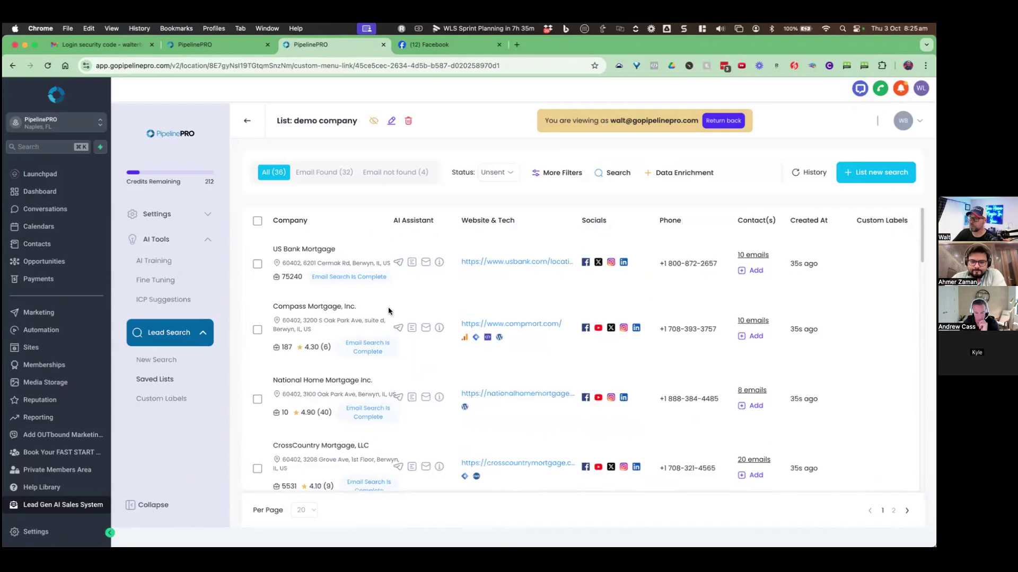
Step: Expand the contact list for Compass Mortgage, Inc. and examine the chief executive's name and email address
{"action": "left_click_drag", "start_coordinate": [287, 304], "coordinate": [355, 303]}
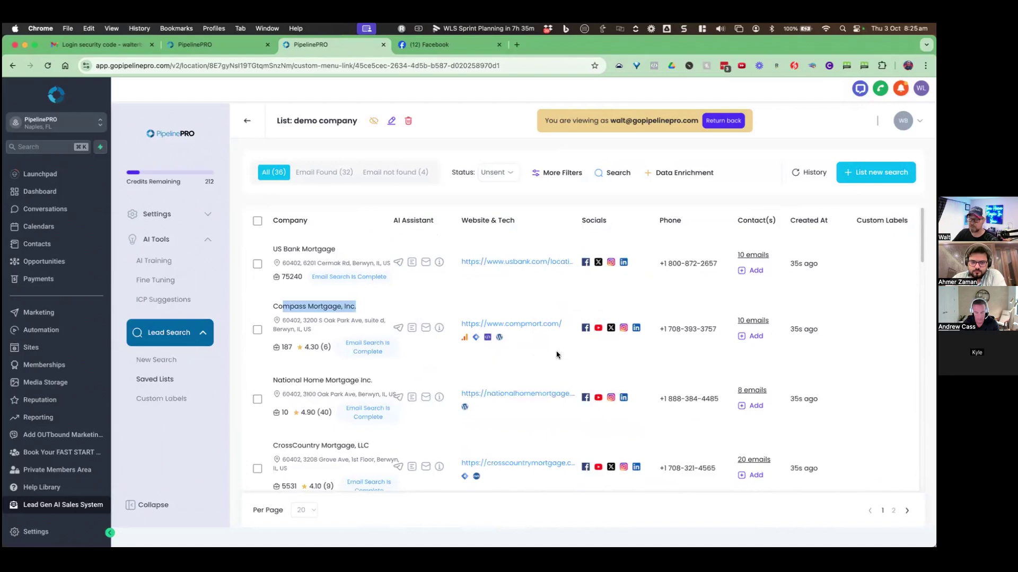
{"action": "left_click", "coordinate": [750, 320]}
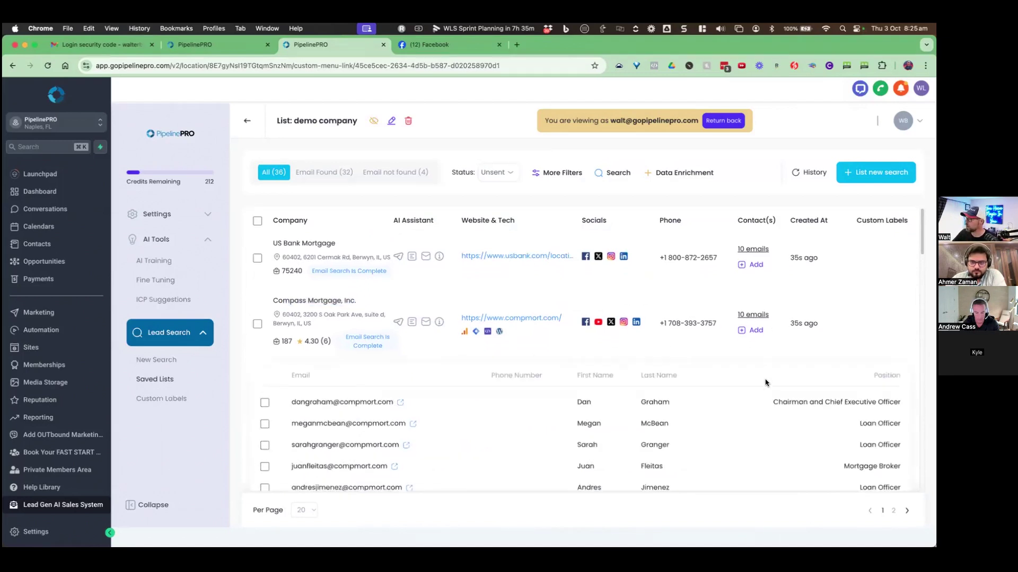
{"action": "double_click", "coordinate": [677, 400]}
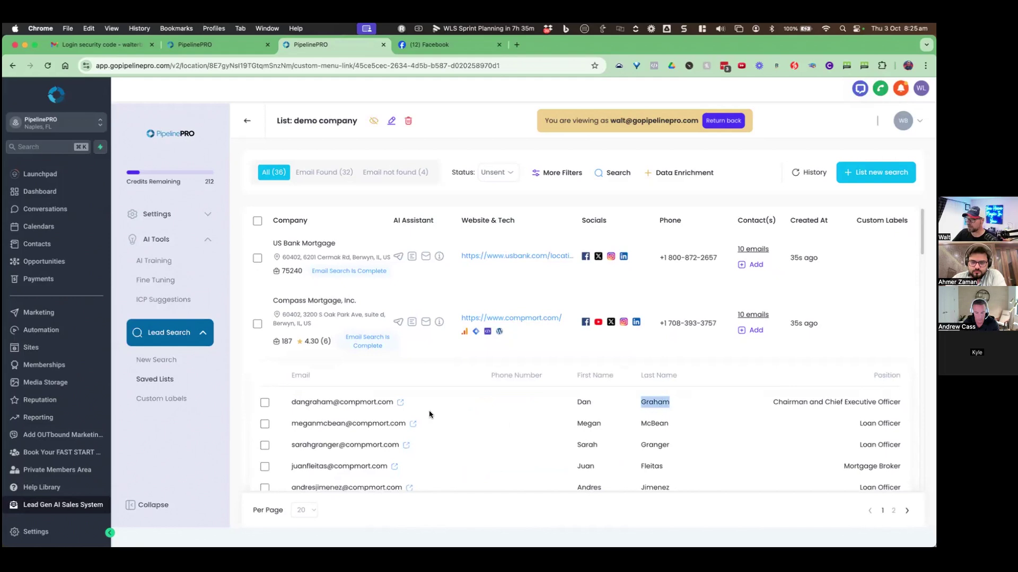
{"action": "left_click", "coordinate": [318, 301]}
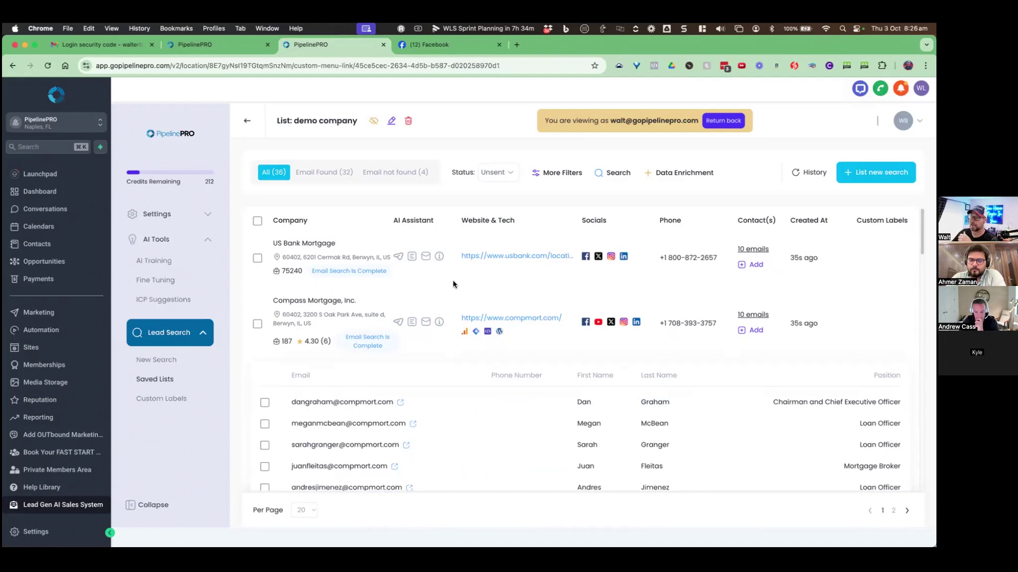
{"action": "left_click_drag", "start_coordinate": [329, 403], "coordinate": [361, 403]}
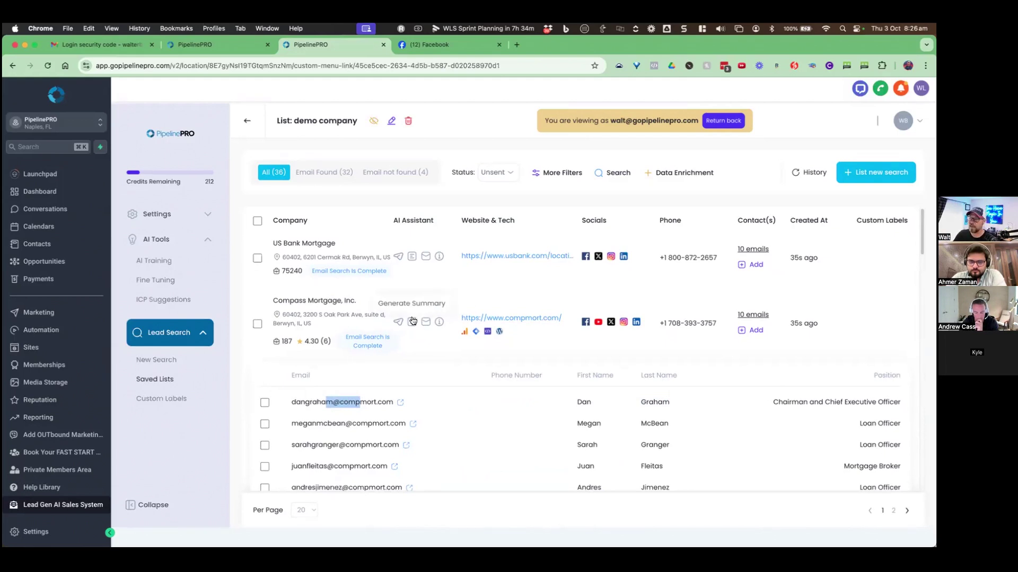
{"action": "left_click", "coordinate": [338, 300]}
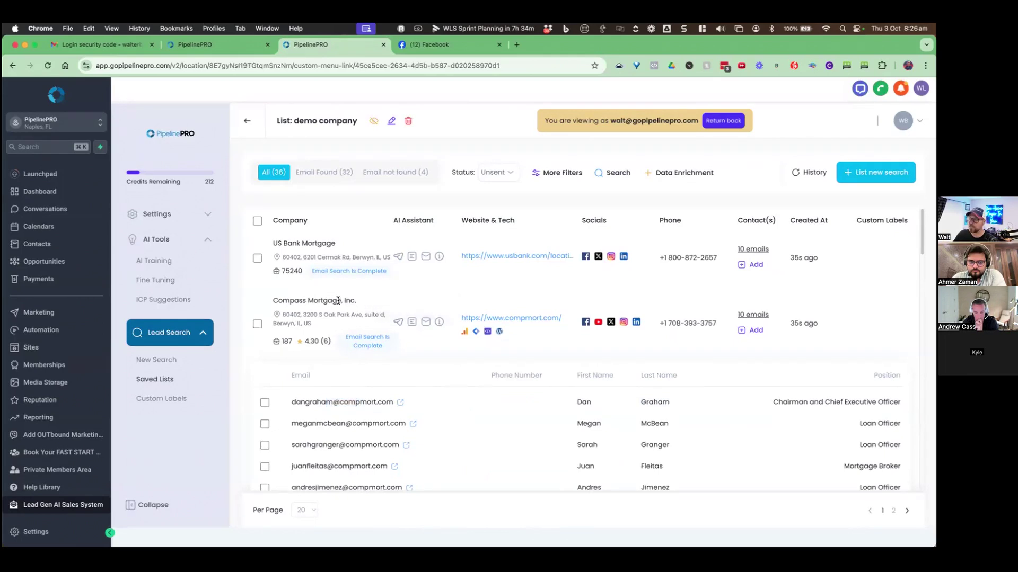
Step: Generate an AI summary for Compass Mortgage, Inc., accepting the use of 1 credit
{"action": "left_click", "coordinate": [411, 322]}
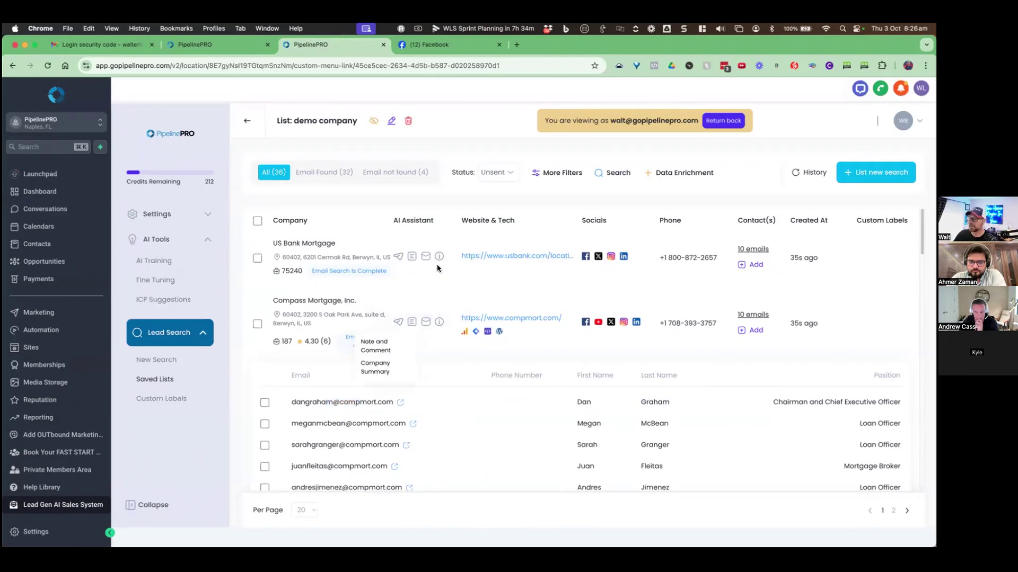
{"action": "left_click", "coordinate": [386, 343]}
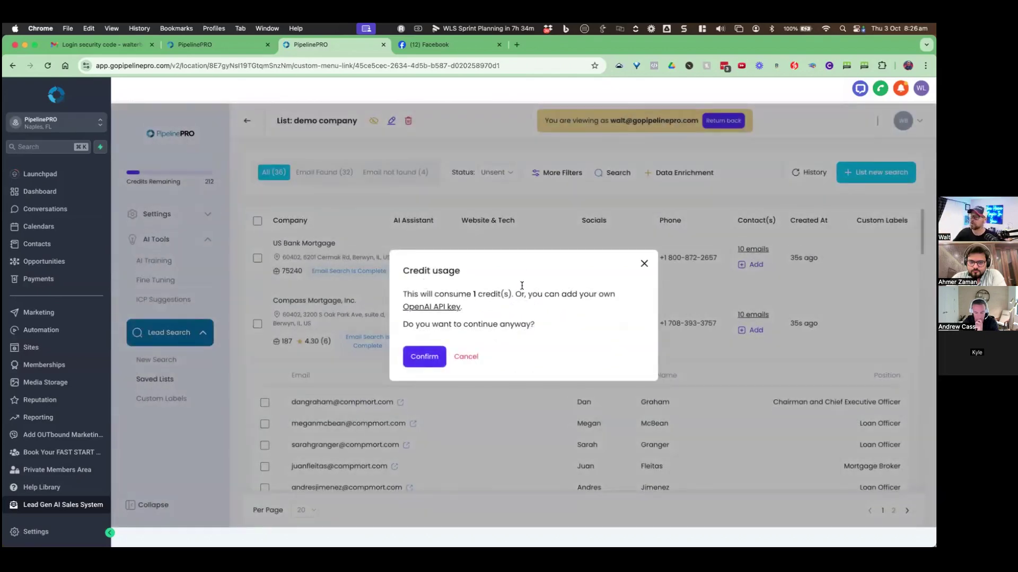
{"action": "left_click", "coordinate": [440, 354]}
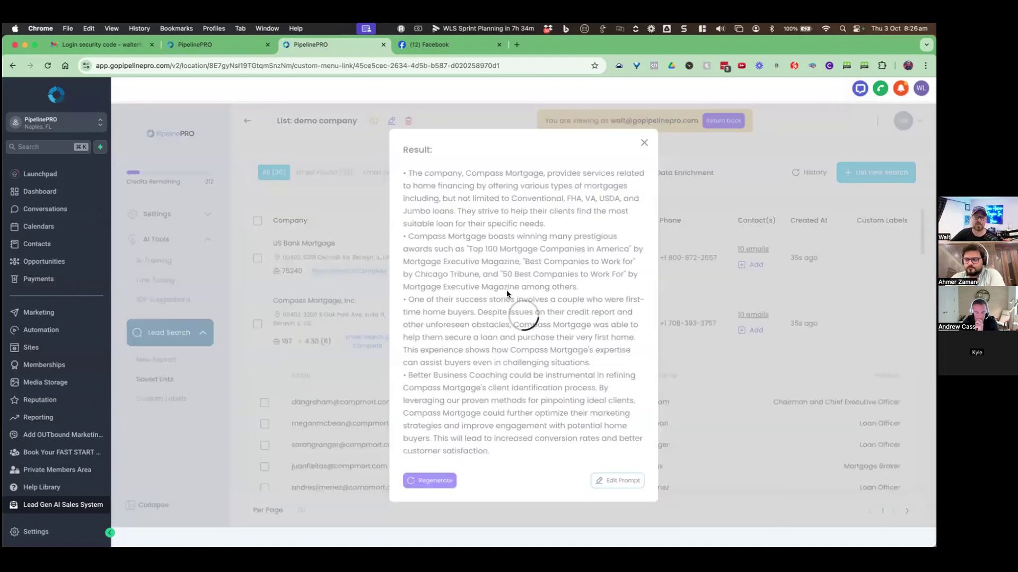
Step: Read the generated Compass Mortgage summary, covering its services, awards, success story and coaching pitch, and close it
{"action": "left_click_drag", "start_coordinate": [442, 175], "coordinate": [549, 174]}
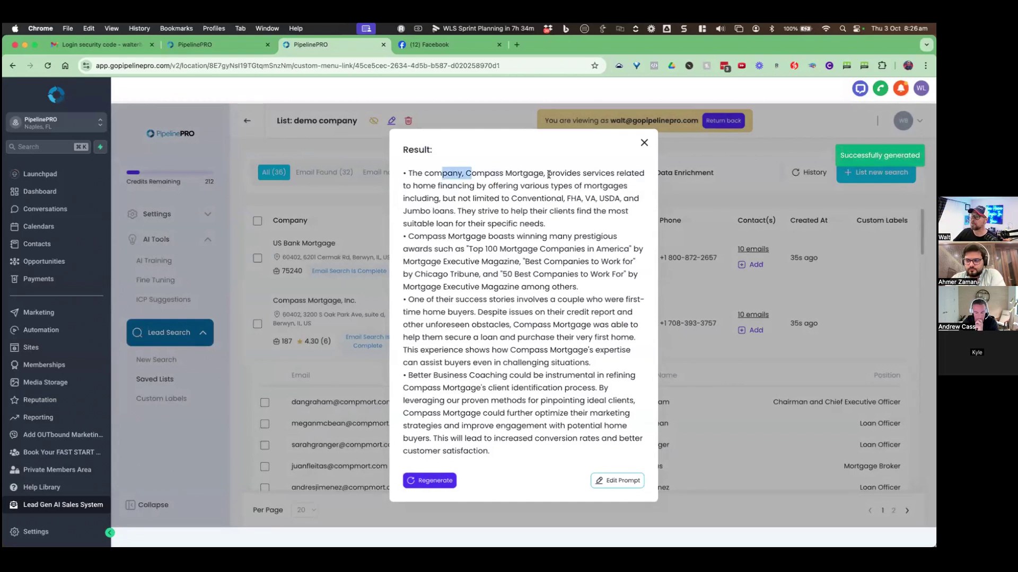
{"action": "left_click", "coordinate": [550, 174]}
{"action": "left_click_drag", "start_coordinate": [443, 186], "coordinate": [596, 235]}
{"action": "left_click", "coordinate": [490, 237]}
{"action": "left_click_drag", "start_coordinate": [466, 248], "coordinate": [609, 247]}
{"action": "left_click", "coordinate": [535, 268]}
{"action": "left_click_drag", "start_coordinate": [506, 273], "coordinate": [598, 274]}
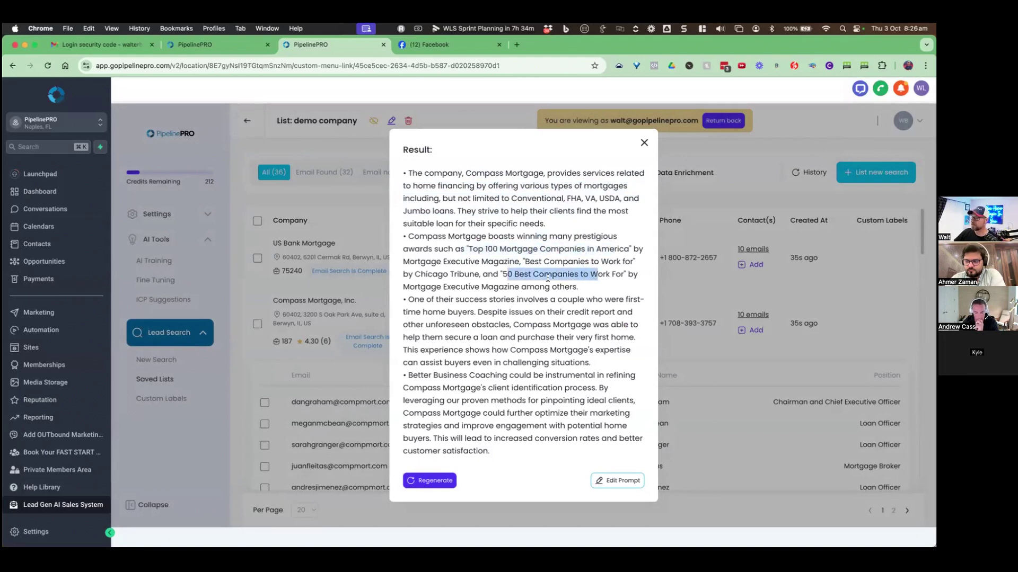
{"action": "left_click_drag", "start_coordinate": [458, 300], "coordinate": [552, 311]}
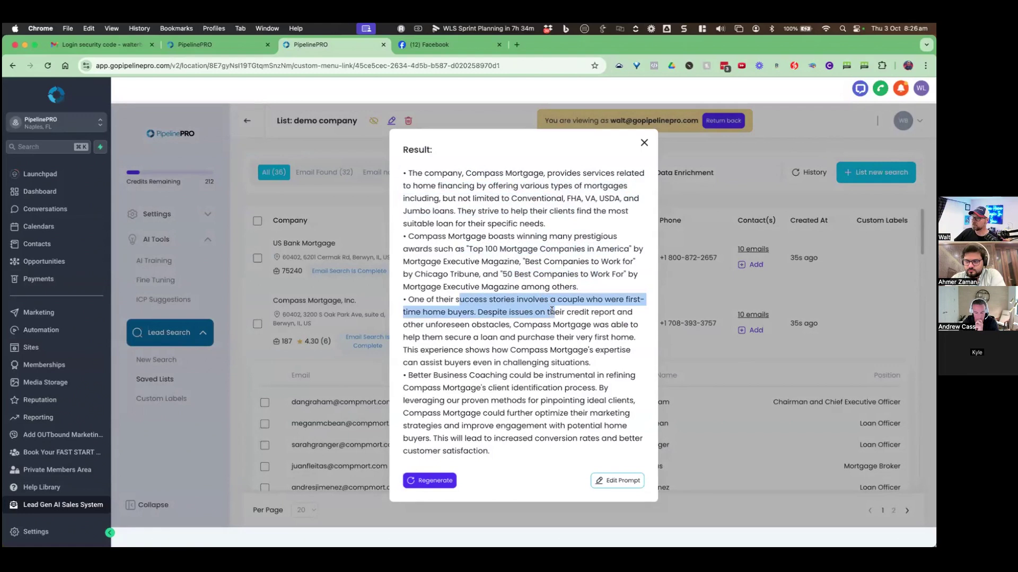
{"action": "left_click", "coordinate": [470, 375]}
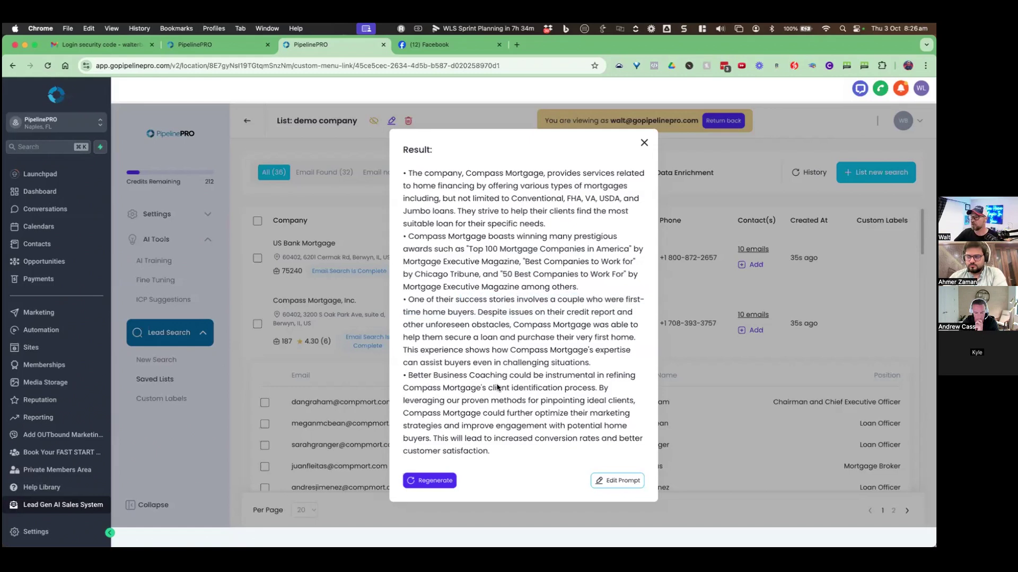
{"action": "left_click_drag", "start_coordinate": [408, 375], "coordinate": [585, 375]}
{"action": "left_click_drag", "start_coordinate": [456, 401], "coordinate": [522, 439]}
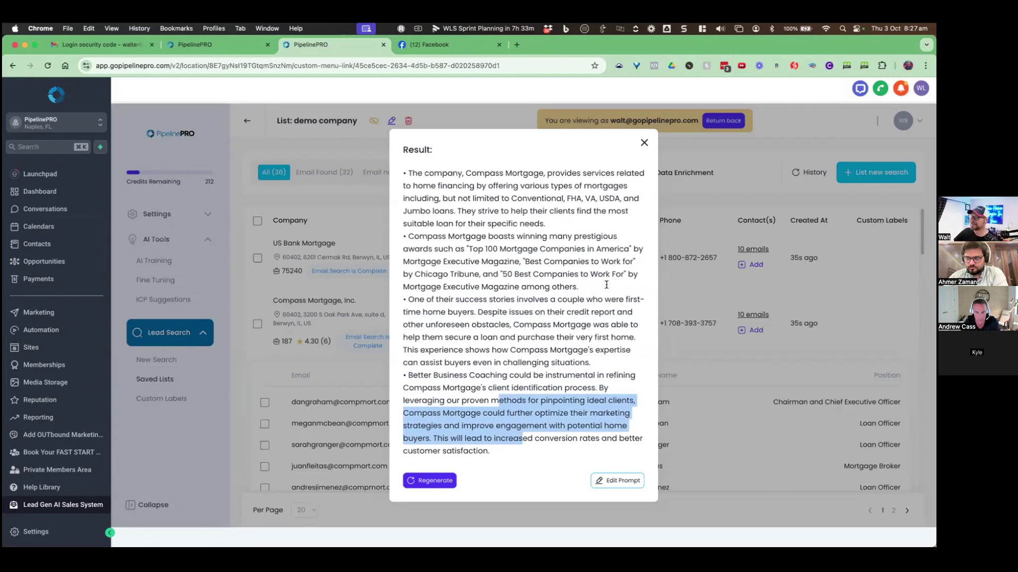
{"action": "left_click", "coordinate": [644, 141]}
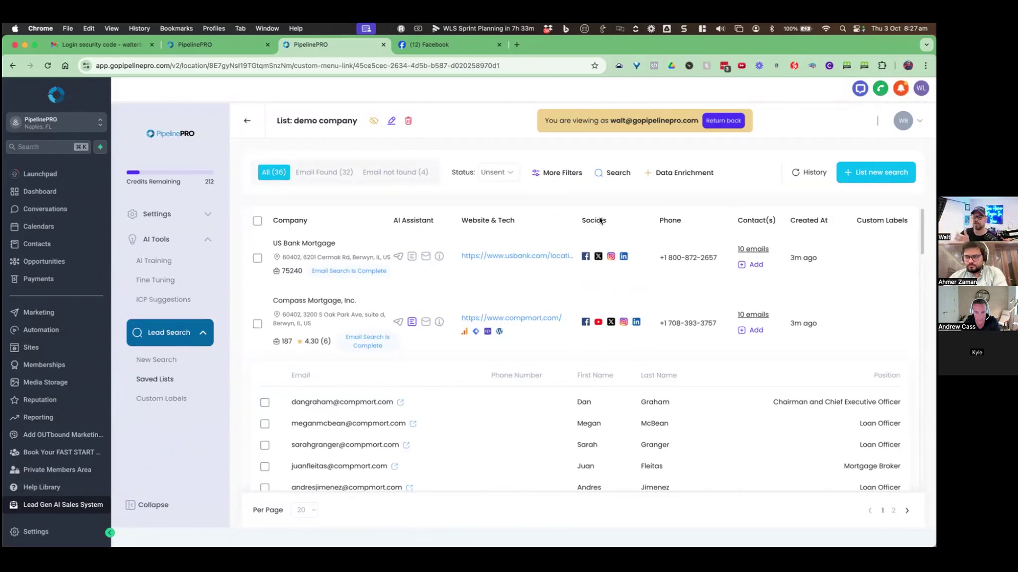
Step: Select all companies on the page to view the bulk actions, and clear the selection
{"action": "left_click", "coordinate": [261, 222]}
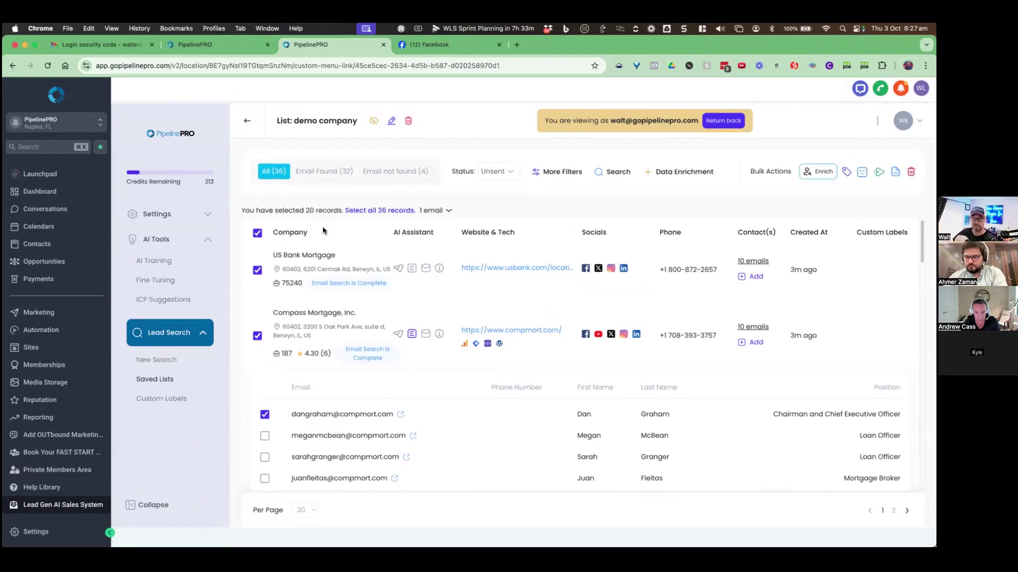
{"action": "left_click", "coordinate": [257, 233]}
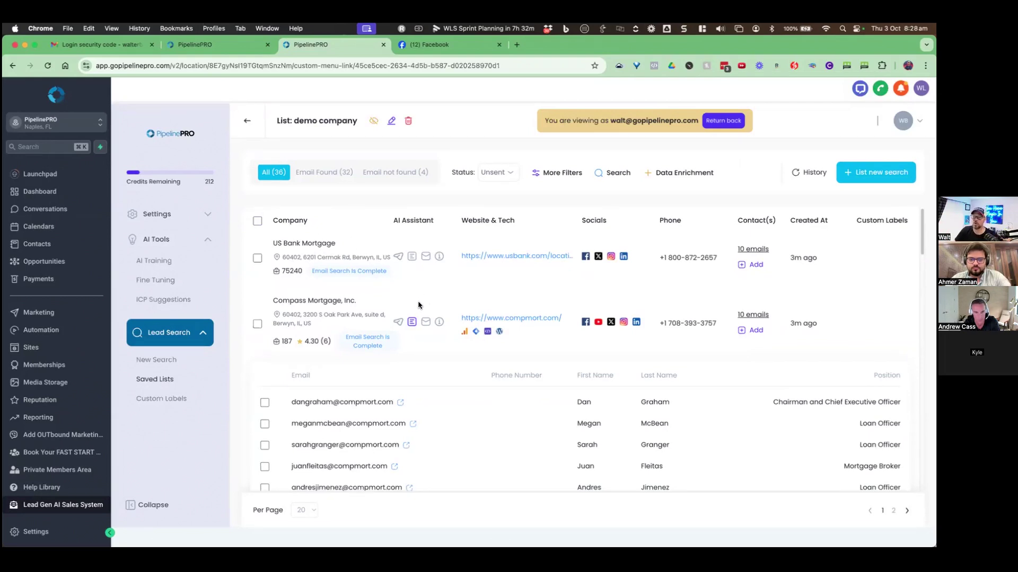
Step: Generate a short AI outreach message for Compass Mortgage, Inc., accepting the use of 1 credit
{"action": "left_click_drag", "start_coordinate": [295, 302], "coordinate": [327, 300]}
{"action": "left_click", "coordinate": [326, 299]}
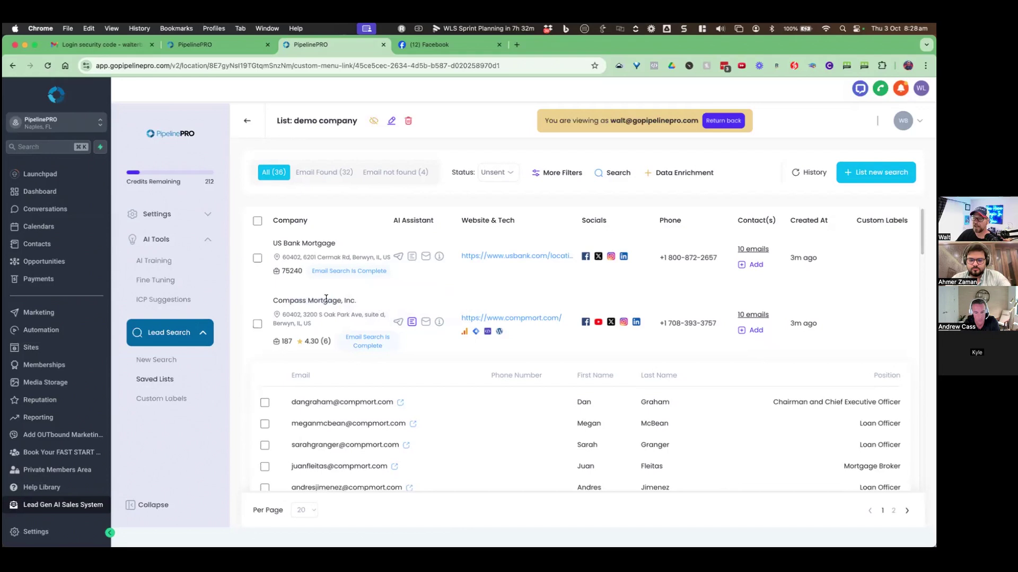
{"action": "left_click", "coordinate": [398, 323]}
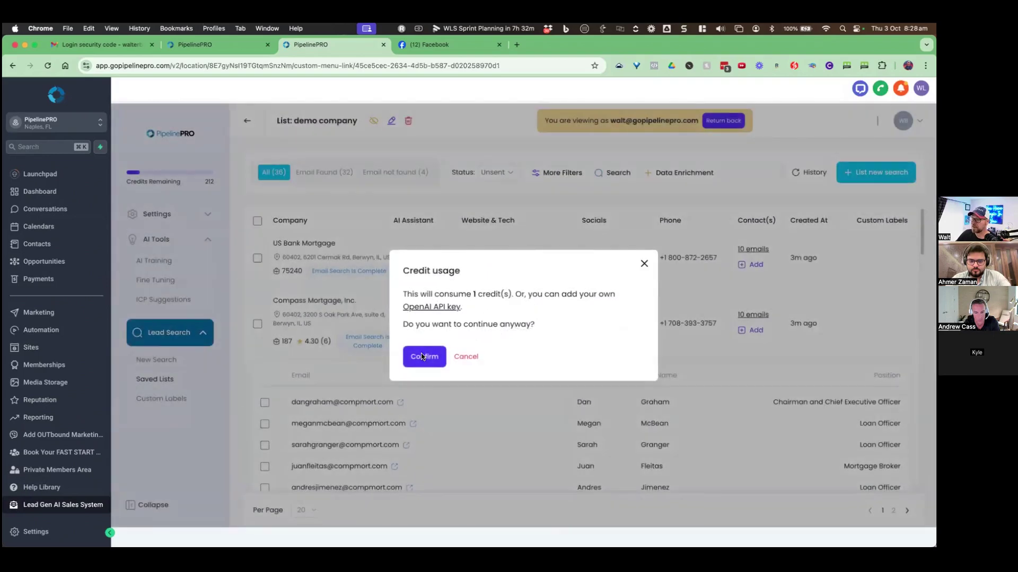
{"action": "left_click", "coordinate": [422, 354]}
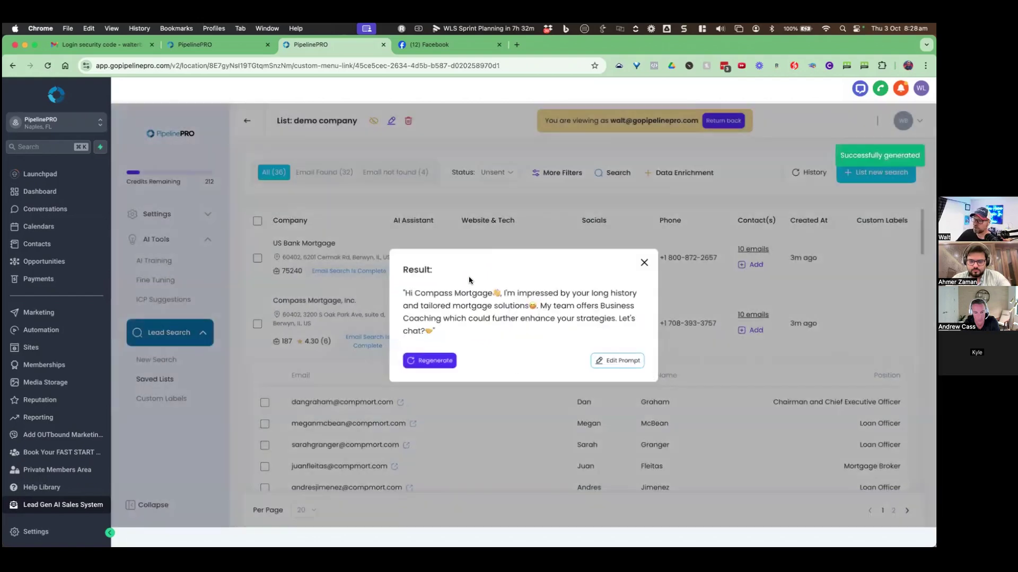
Step: Read the generated outreach message, close it, and collapse the Compass Mortgage, Inc. contact list
{"action": "left_click_drag", "start_coordinate": [439, 293], "coordinate": [600, 306]}
{"action": "left_click_drag", "start_coordinate": [468, 318], "coordinate": [555, 322]}
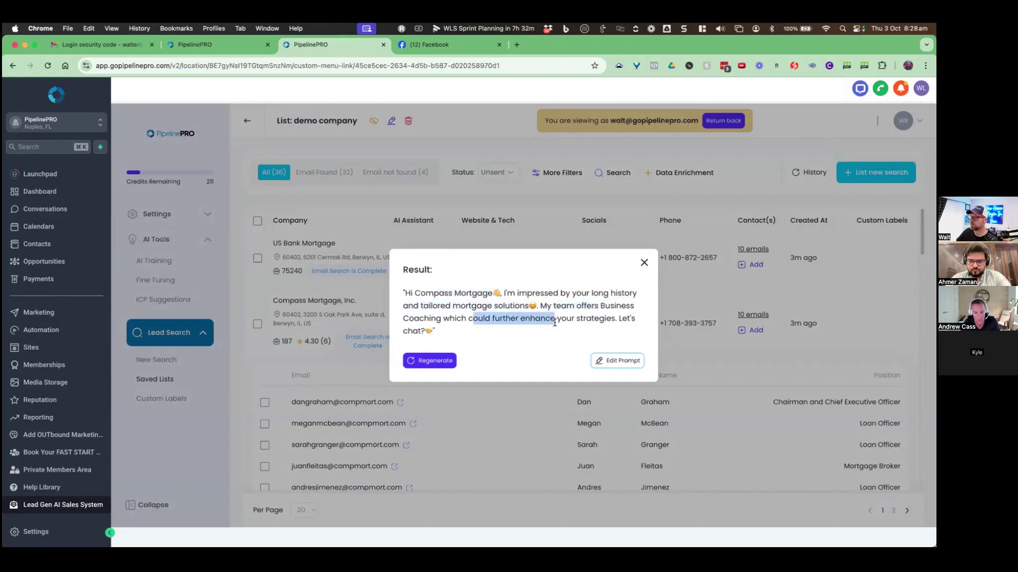
{"action": "left_click", "coordinate": [498, 327]}
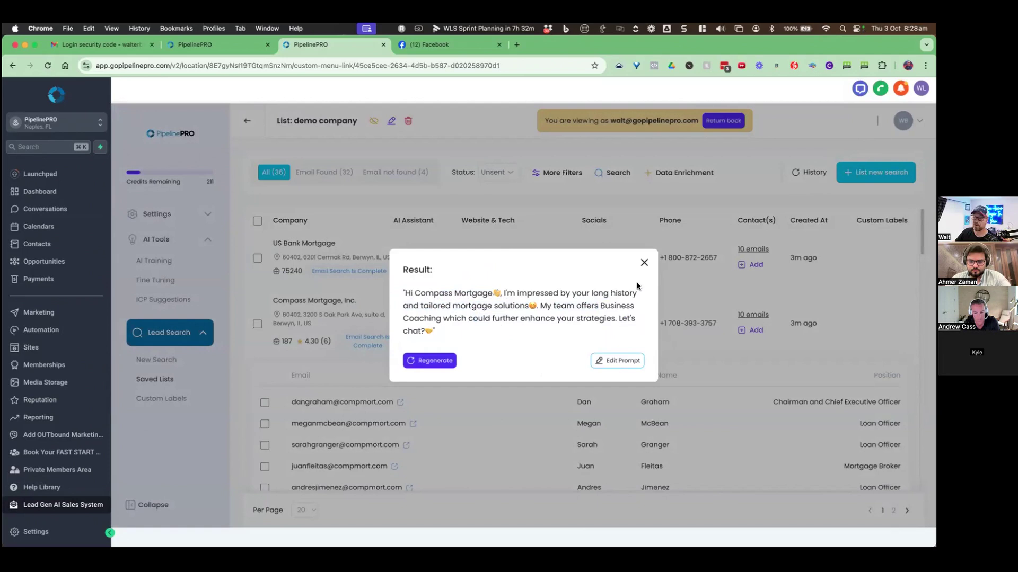
{"action": "left_click", "coordinate": [643, 263]}
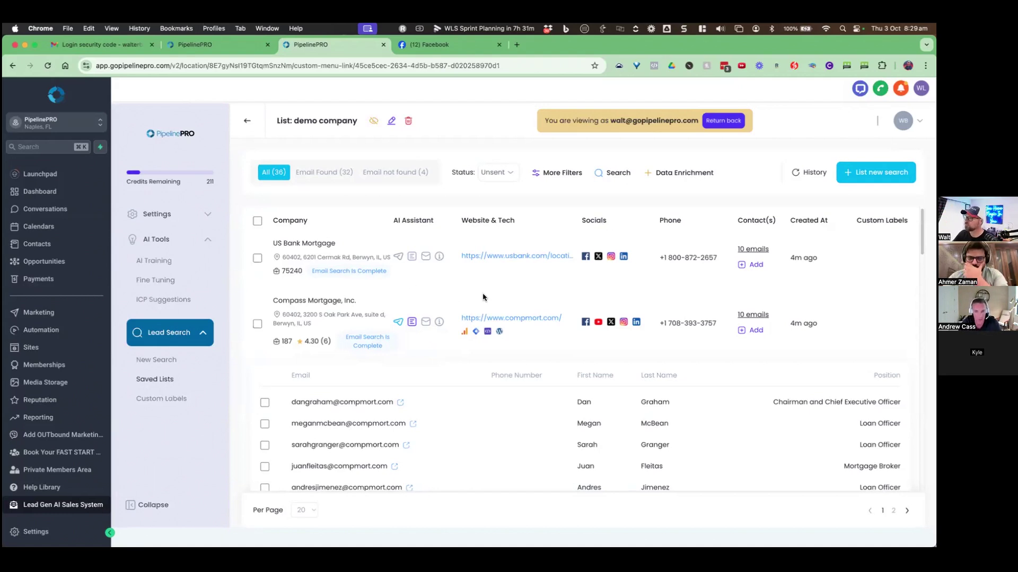
{"action": "left_click", "coordinate": [748, 317]}
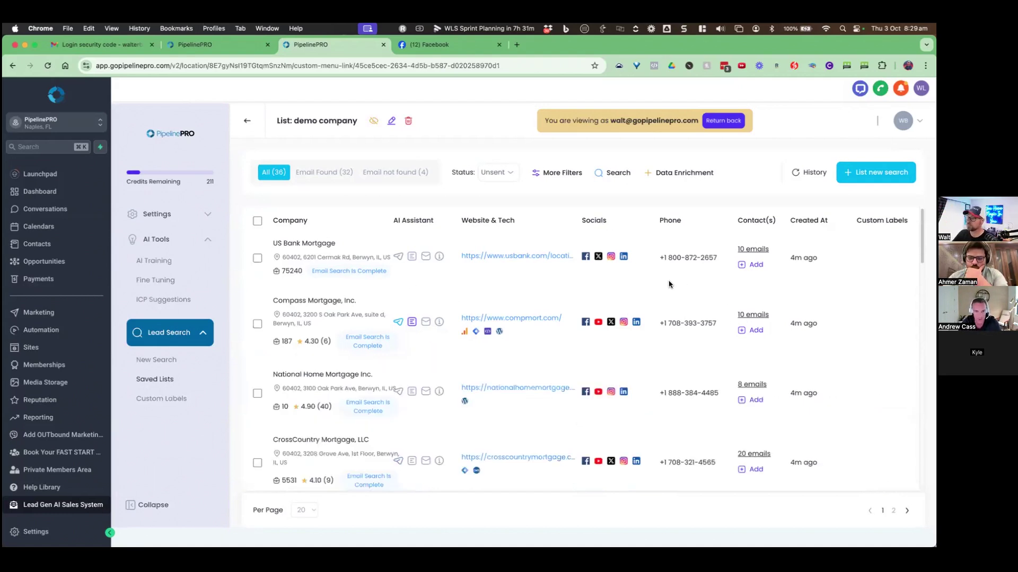
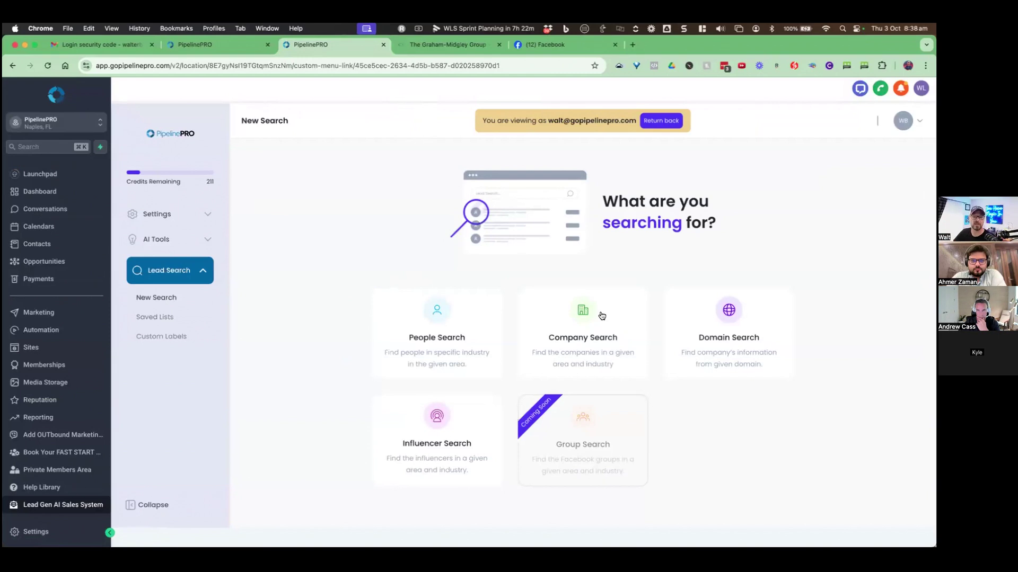
Step: Set up a people search with the description CEO and the location Chicago, IL, US
{"action": "left_click", "coordinate": [424, 341]}
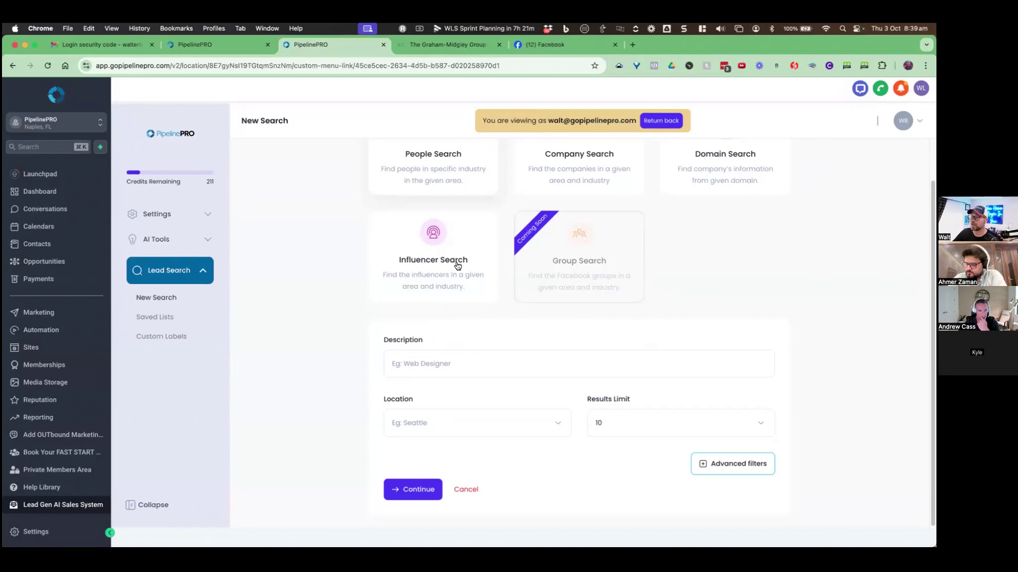
{"action": "left_click", "coordinate": [447, 357]}
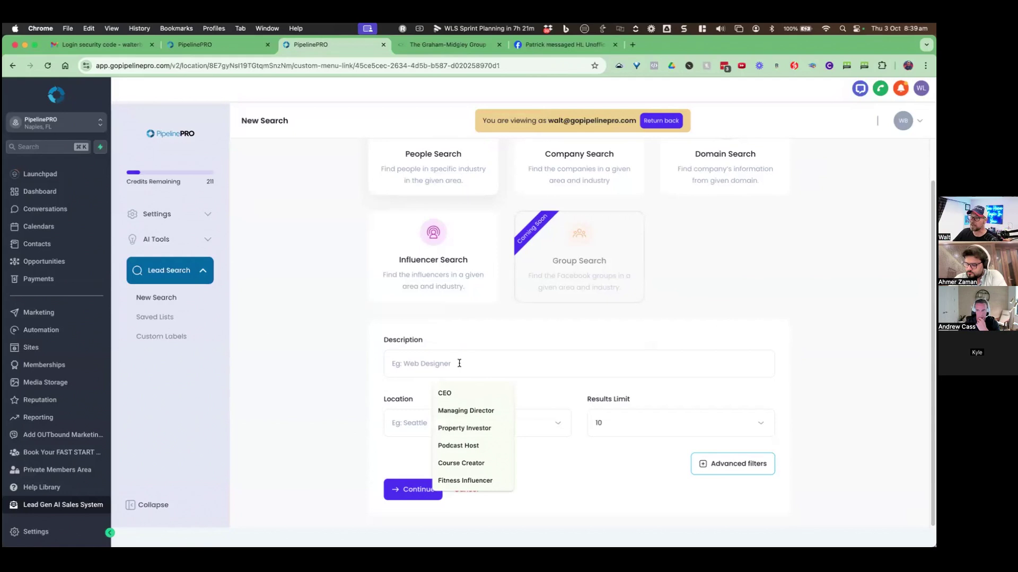
{"action": "type", "text": "CEO Real Estate"}
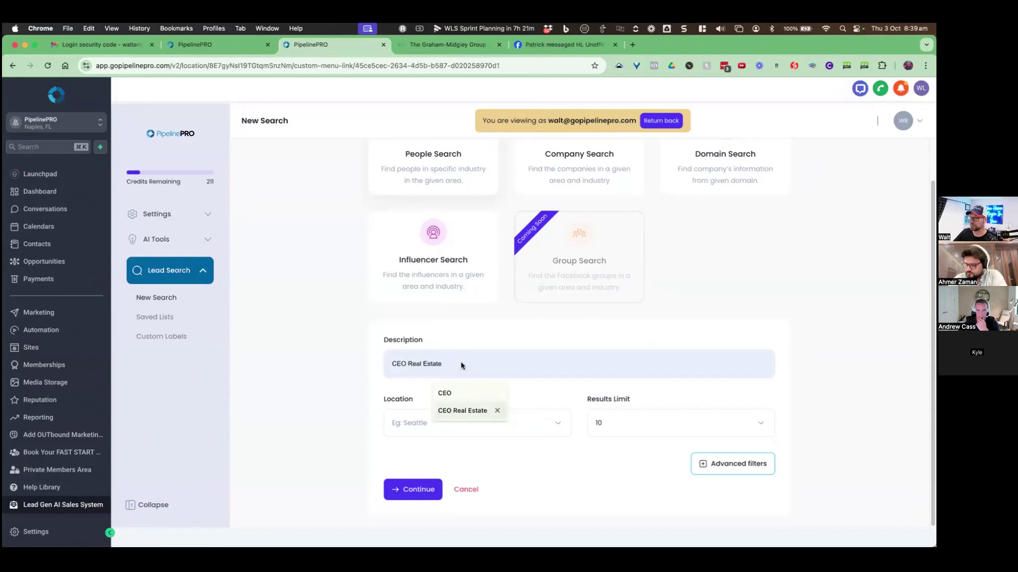
{"action": "left_click", "coordinate": [408, 435]}
{"action": "type", "text": "Chicago"}
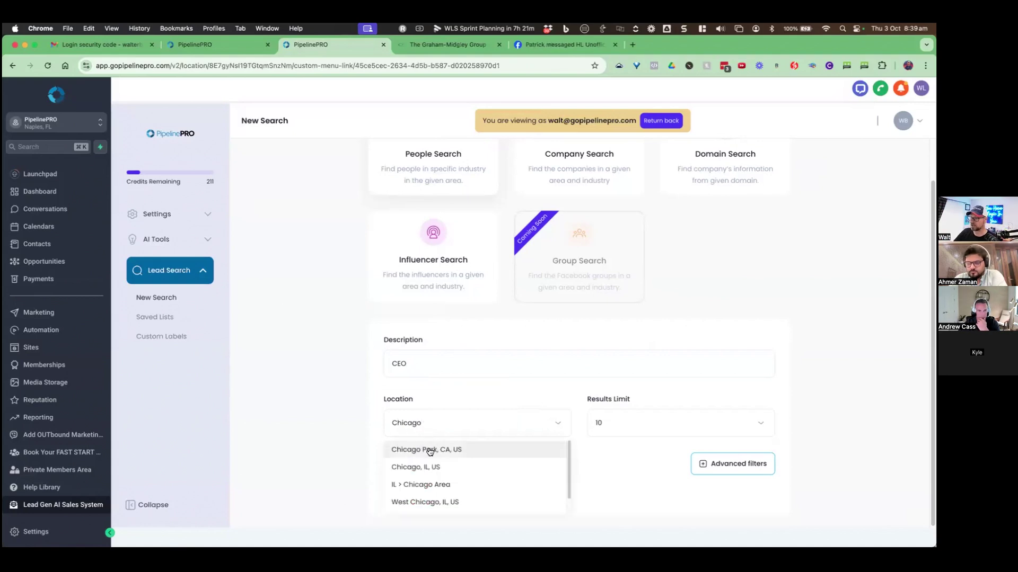
{"action": "left_click", "coordinate": [428, 468]}
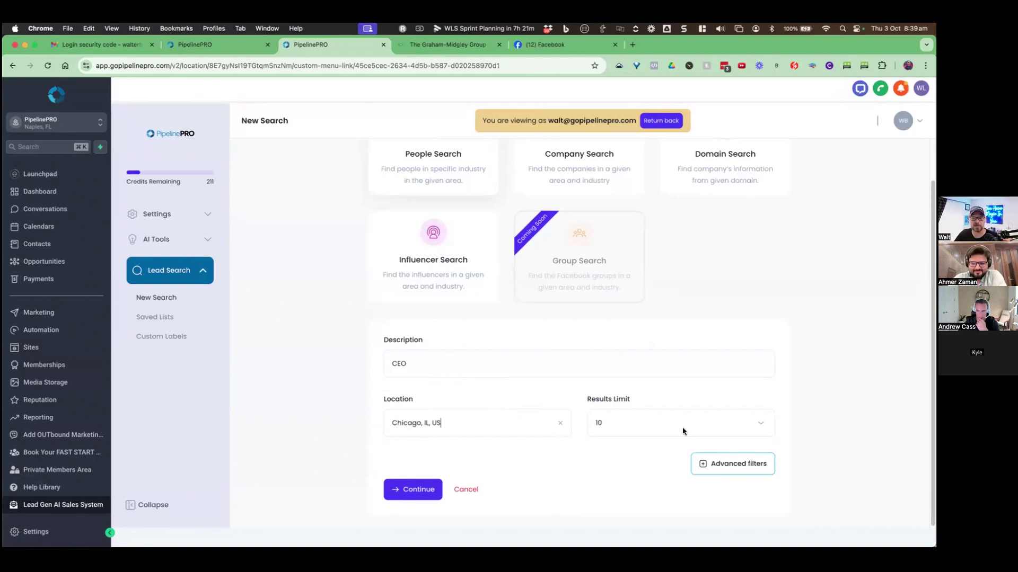
Step: Show the people search's advanced filters and examine the job title and management level options without applying any
{"action": "left_click", "coordinate": [737, 464]}
{"action": "scroll", "coordinate": [771, 387], "scroll_direction": "down", "scroll_amount": 5}
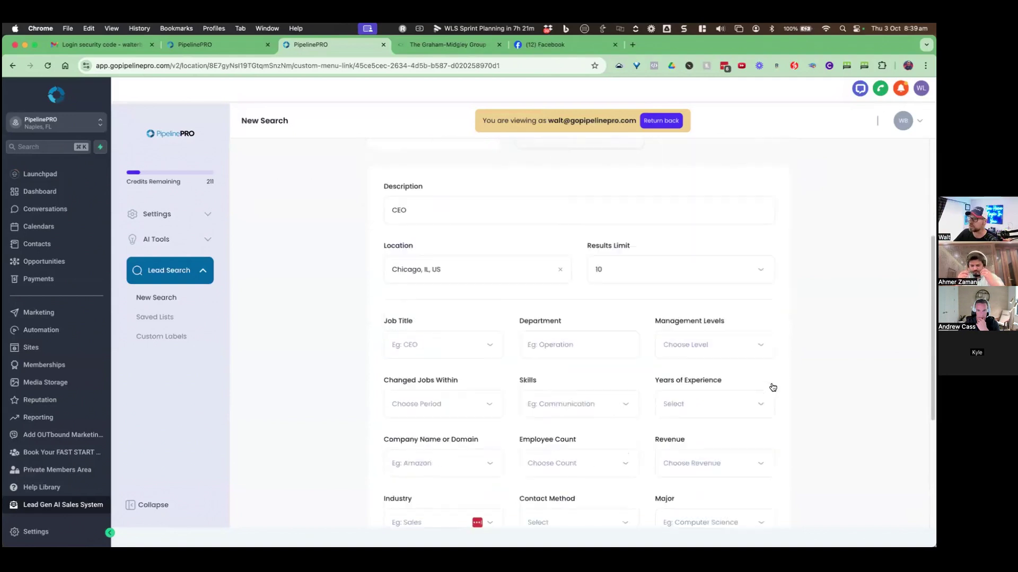
{"action": "left_click_drag", "start_coordinate": [393, 194], "coordinate": [415, 198]}
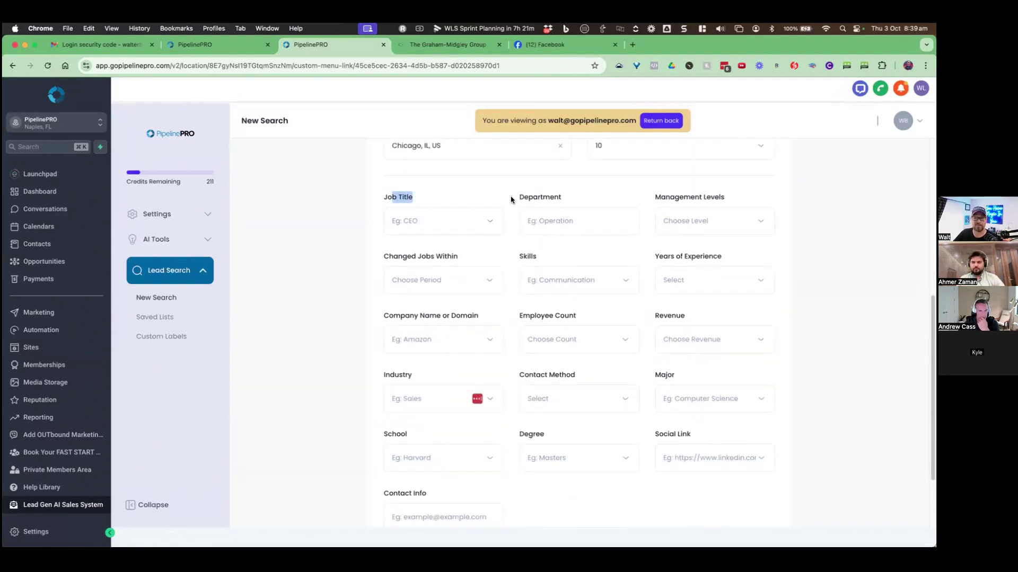
{"action": "left_click", "coordinate": [494, 222]}
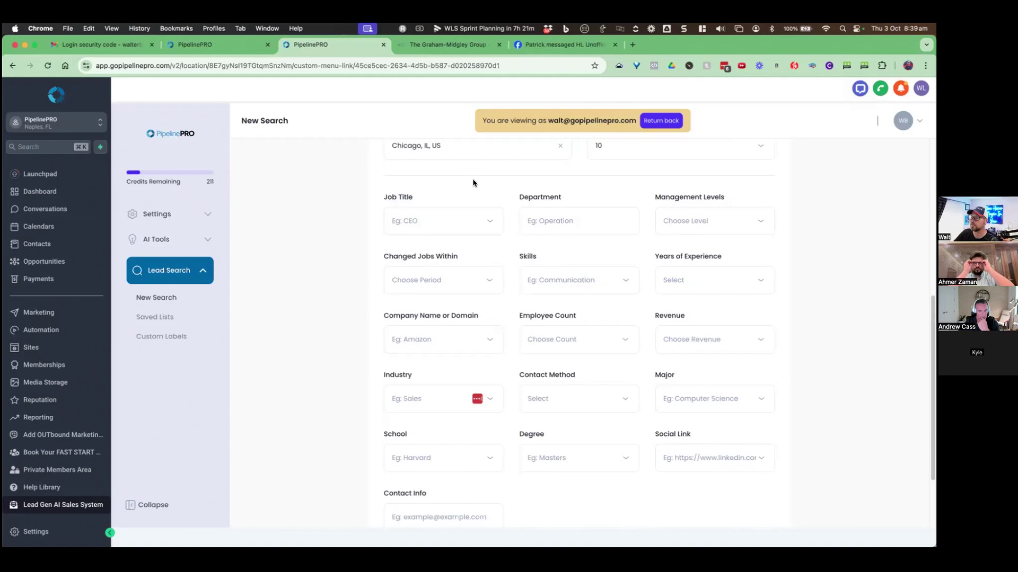
{"action": "left_click", "coordinate": [684, 218]}
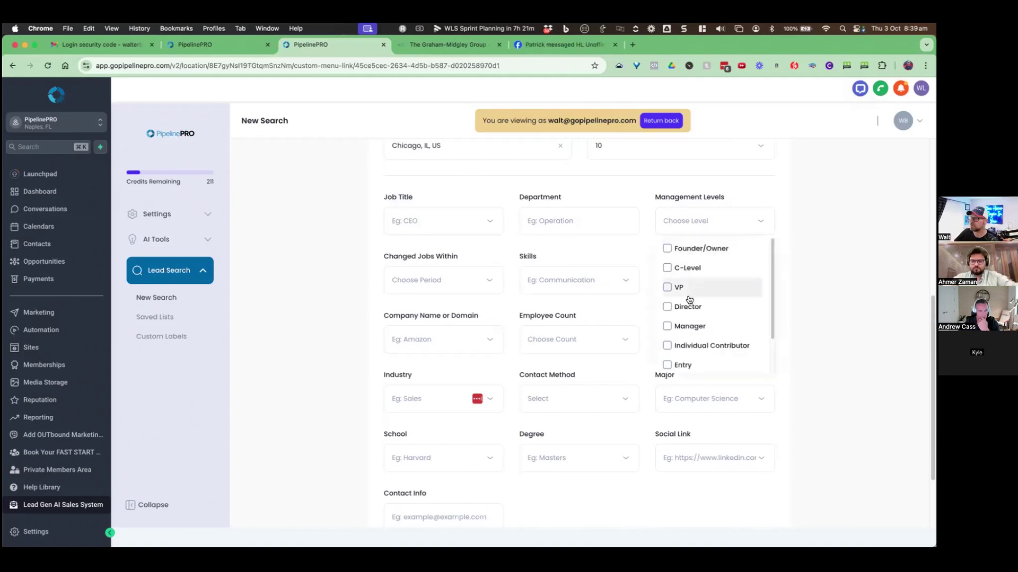
{"action": "left_click", "coordinate": [684, 281]}
{"action": "left_click", "coordinate": [799, 271]}
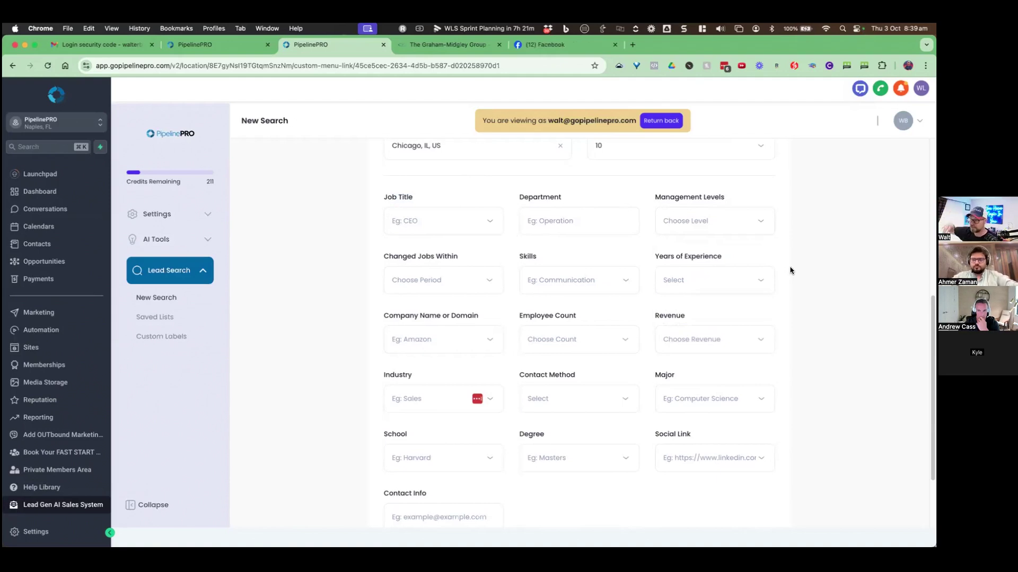
Step: Examine the employee count and revenue filter options of the people search without applying any
{"action": "left_click", "coordinate": [560, 339]}
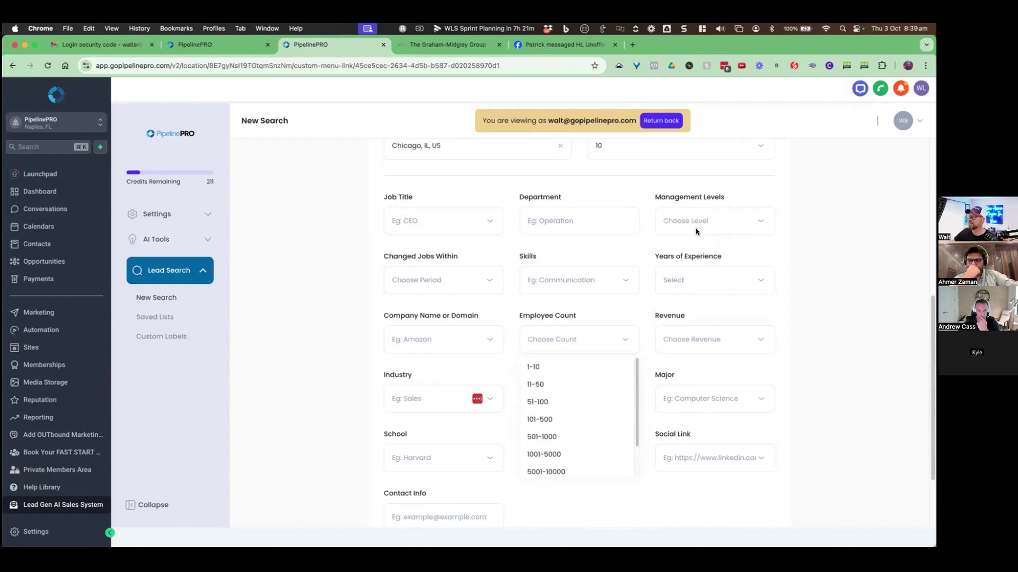
{"action": "left_click", "coordinate": [719, 339]}
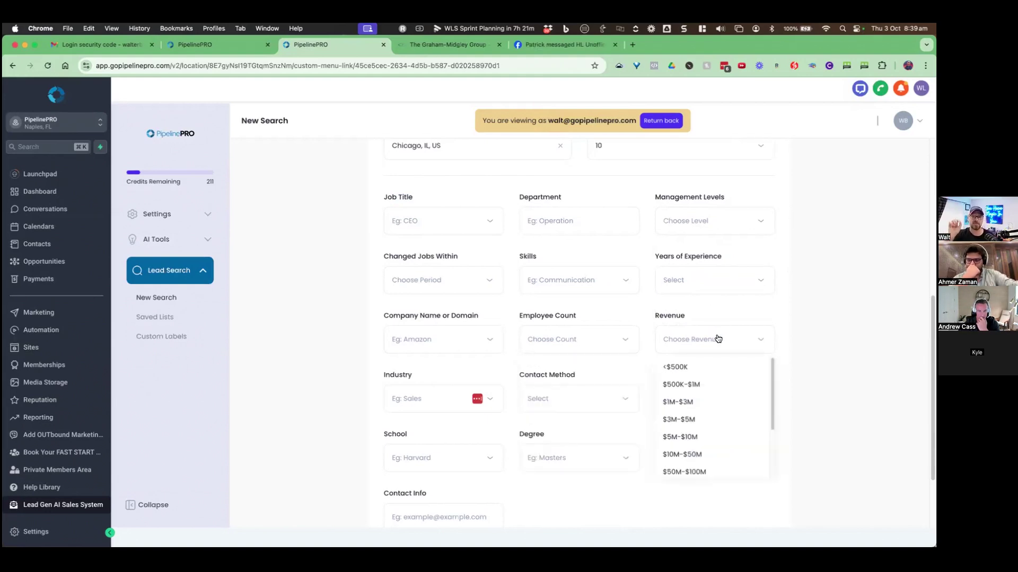
{"action": "scroll", "coordinate": [719, 338], "scroll_direction": "down", "scroll_amount": 3}
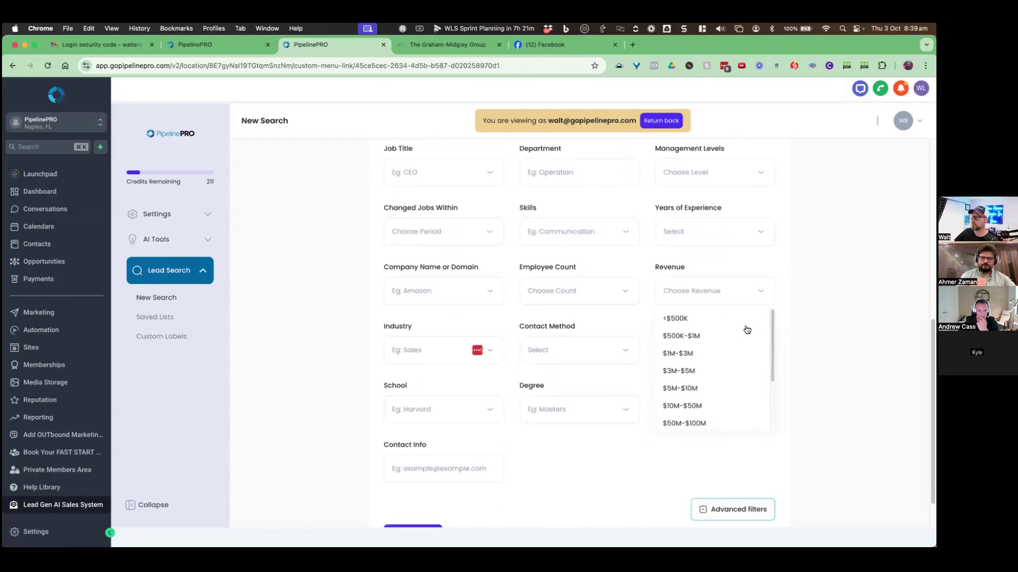
Step: Run the people search and check the LinkedIn profile of the Ceo 330ent contact among the results
{"action": "left_click", "coordinate": [427, 494]}
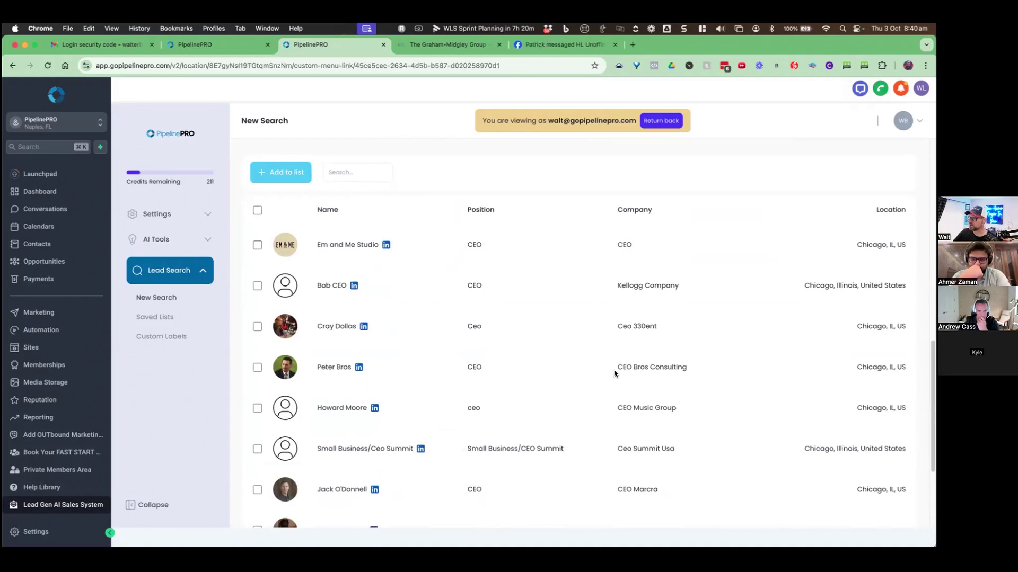
{"action": "scroll", "coordinate": [662, 410], "scroll_direction": "down", "scroll_amount": 3}
{"action": "scroll", "coordinate": [643, 432], "scroll_direction": "down", "scroll_amount": 4}
{"action": "scroll", "coordinate": [643, 422], "scroll_direction": "up", "scroll_amount": 10}
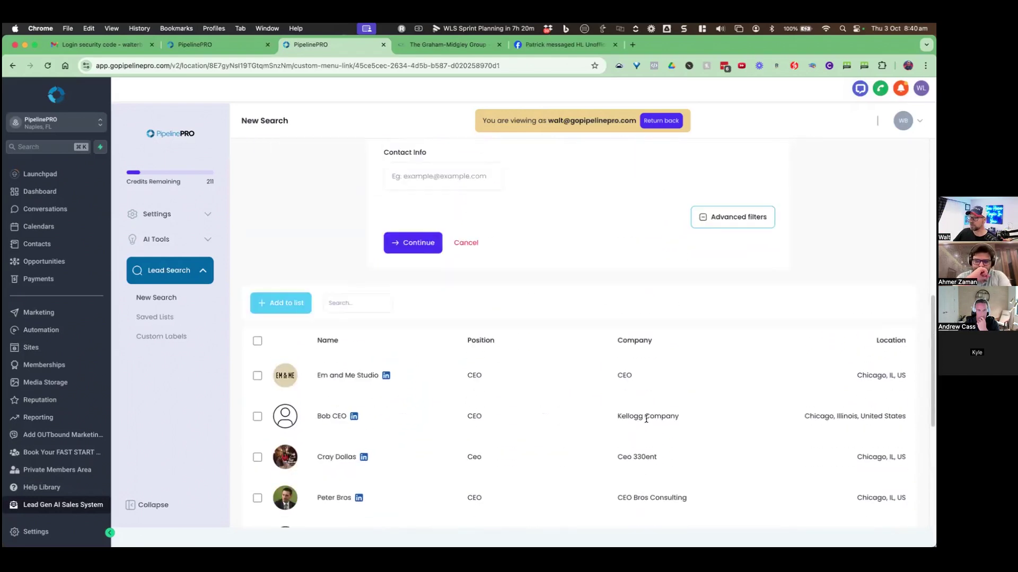
{"action": "scroll", "coordinate": [646, 418], "scroll_direction": "down", "scroll_amount": 2}
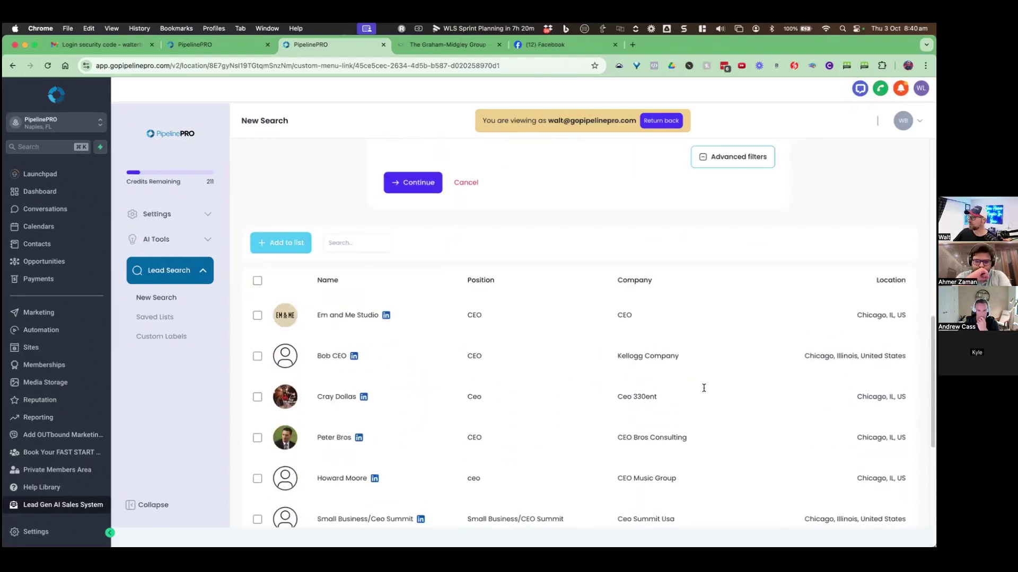
{"action": "left_click", "coordinate": [363, 398]}
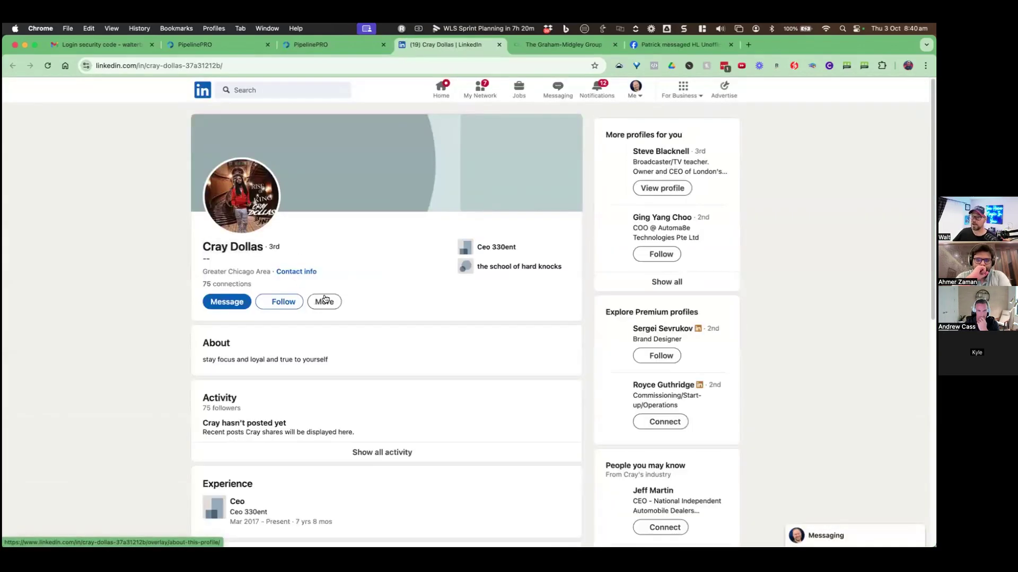
{"action": "left_click", "coordinate": [337, 45]}
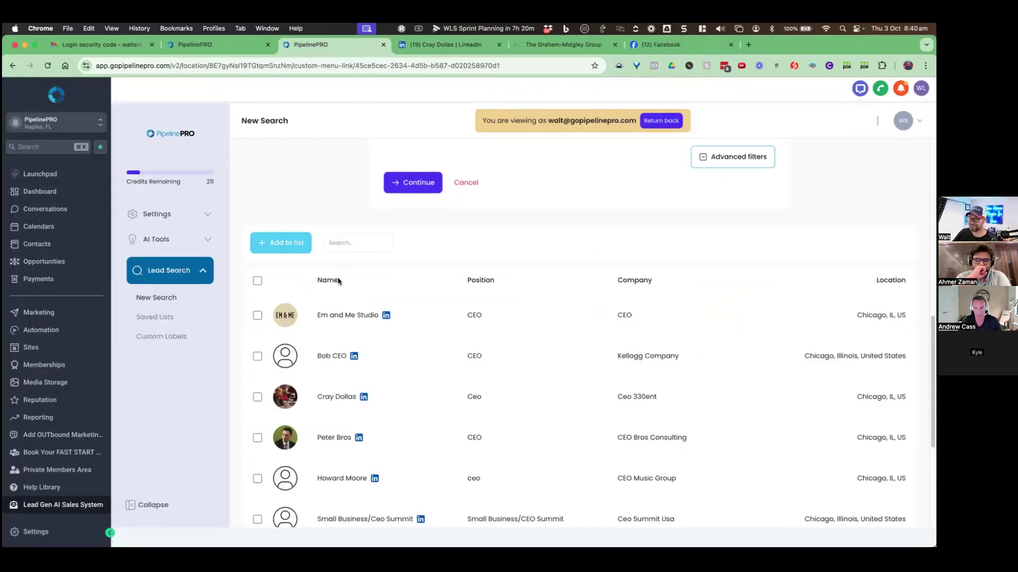
Step: Select all 10 search results and add them to the Demo People list, accepting the use of 30 credits
{"action": "left_click", "coordinate": [258, 281]}
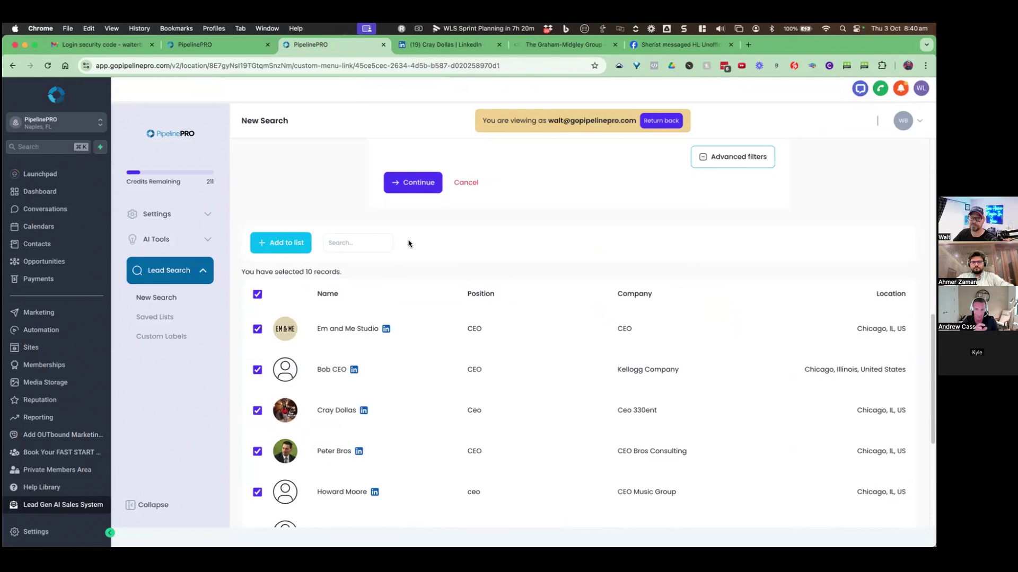
{"action": "left_click", "coordinate": [273, 245]}
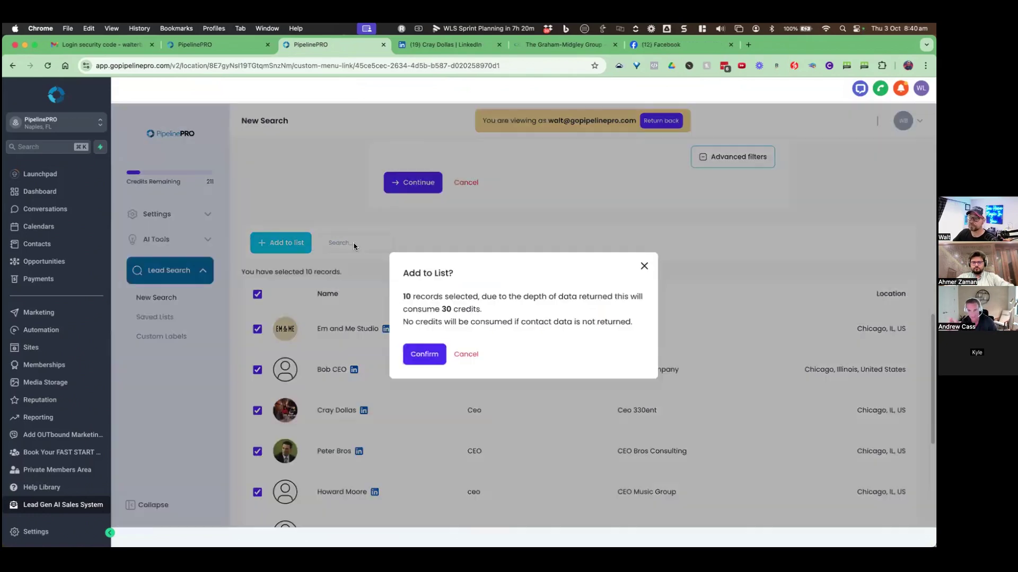
{"action": "left_click", "coordinate": [435, 352]}
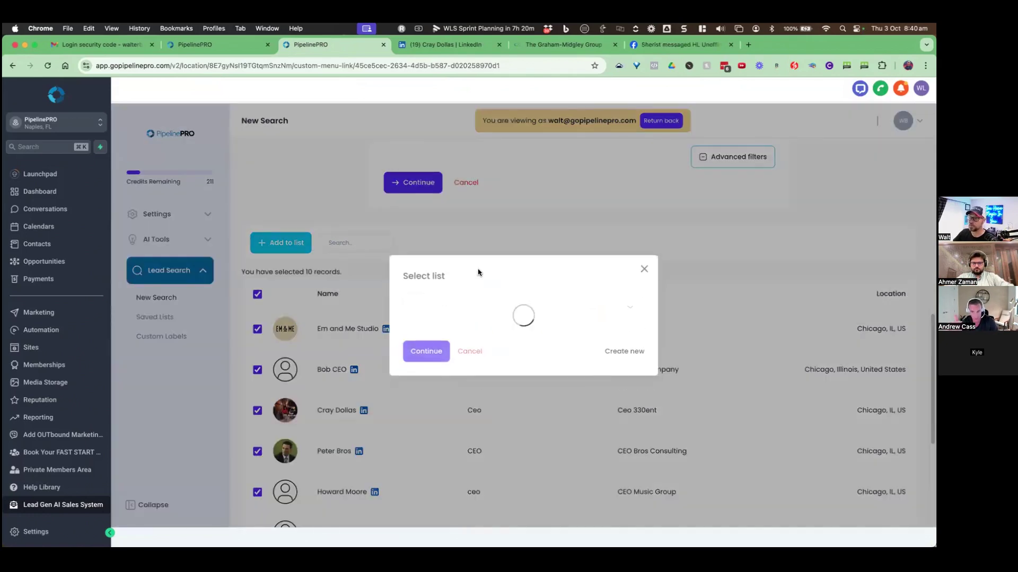
{"action": "left_click", "coordinate": [495, 316]}
{"action": "left_click", "coordinate": [488, 335]}
{"action": "left_click", "coordinate": [426, 351]}
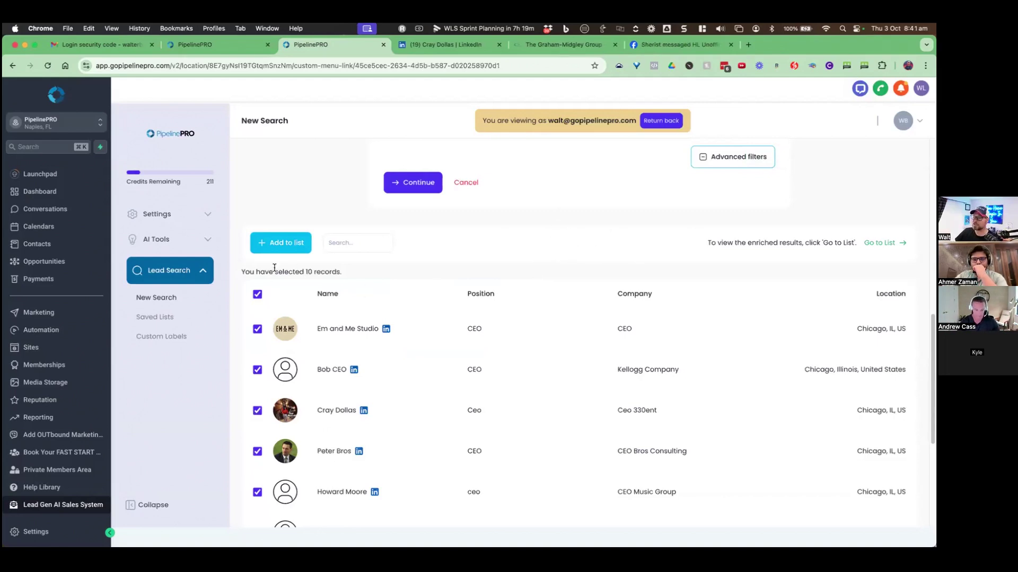
Step: Open the Demo People list with the enriched results and view the additional details of Em and Me Studio
{"action": "scroll", "coordinate": [318, 302], "scroll_direction": "down", "scroll_amount": 2}
{"action": "scroll", "coordinate": [788, 307], "scroll_direction": "up", "scroll_amount": 4}
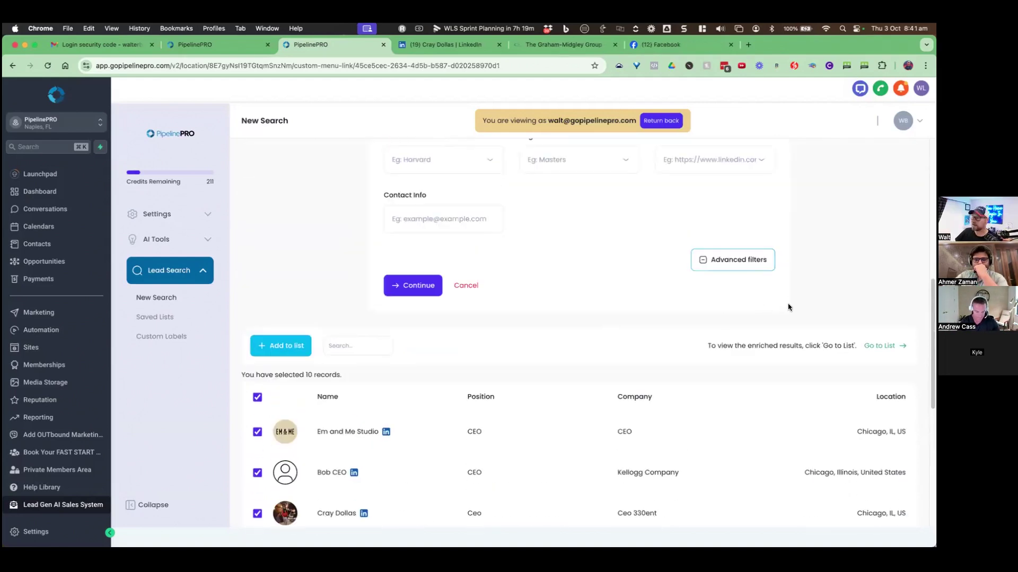
{"action": "left_click", "coordinate": [898, 346]}
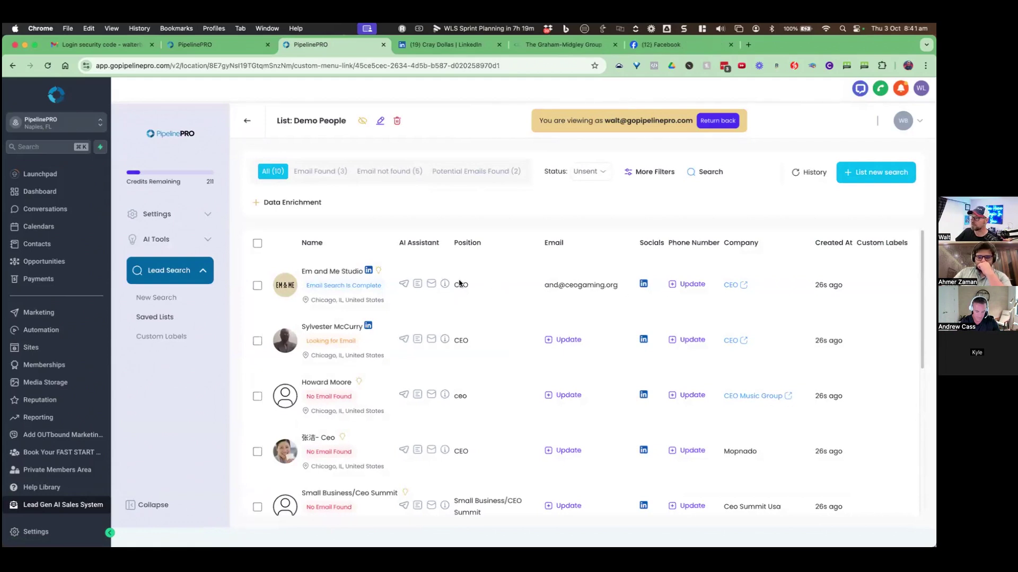
{"action": "left_click", "coordinate": [376, 272]}
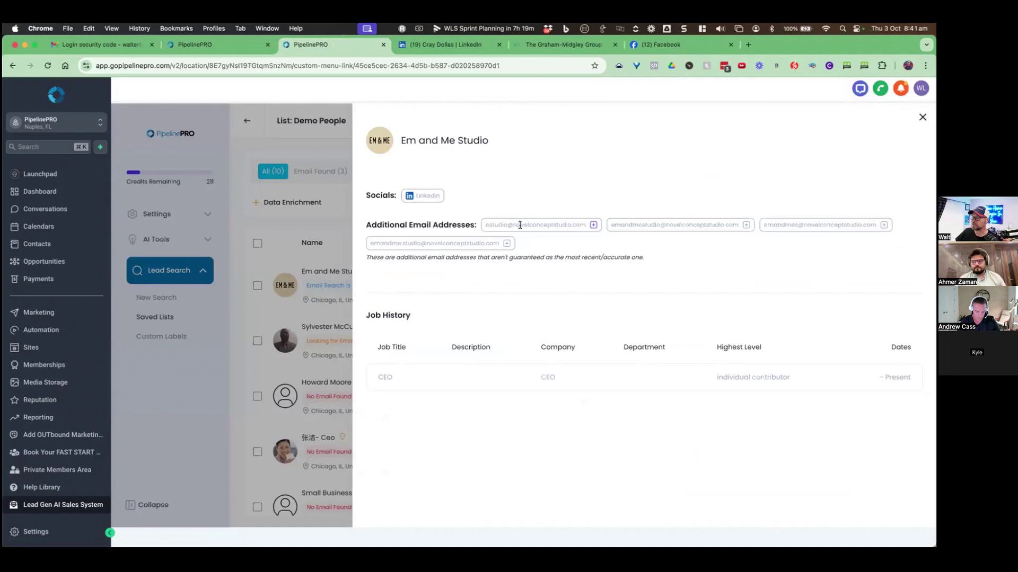
{"action": "left_click", "coordinate": [922, 117]}
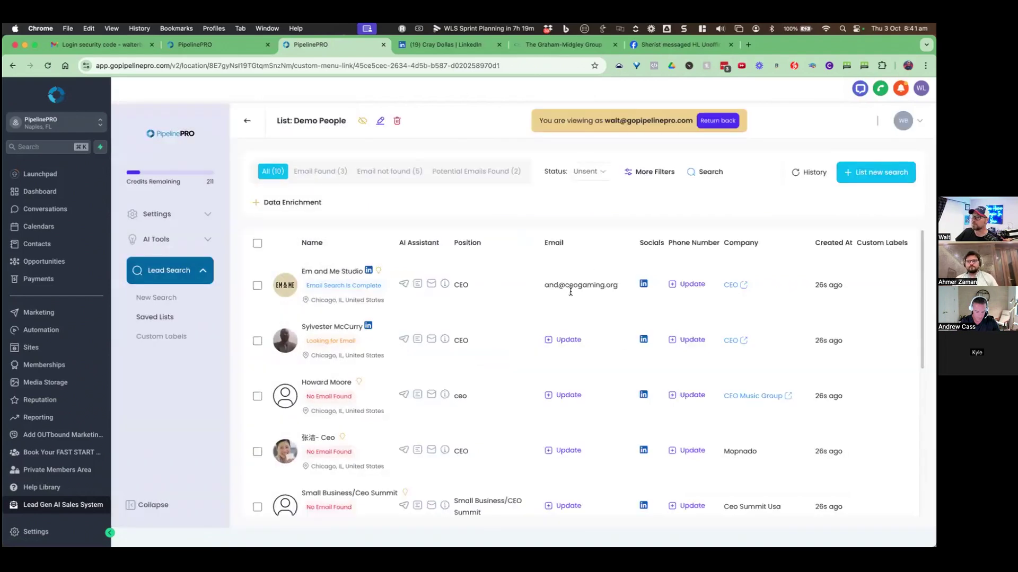
Step: View the additional details of the Mopnado CEO in the list, then close them
{"action": "scroll", "coordinate": [567, 295], "scroll_direction": "down", "scroll_amount": 1}
{"action": "left_click", "coordinate": [343, 413]}
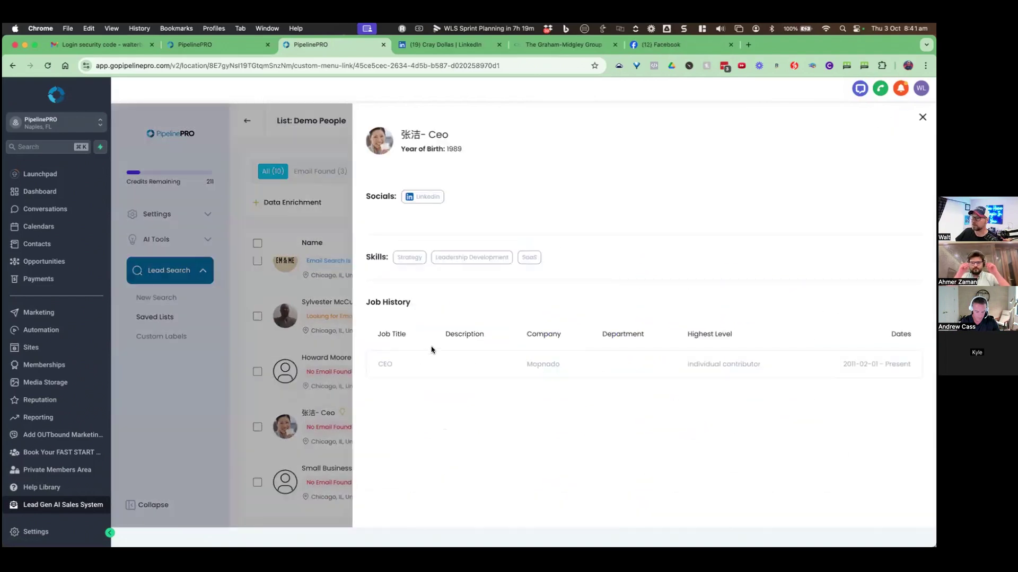
{"action": "left_click", "coordinate": [922, 117]}
Step: Review the CEO Marcra contact's additional emails, skills, education and job history, then close the details
{"action": "scroll", "coordinate": [594, 265], "scroll_direction": "down", "scroll_amount": 1}
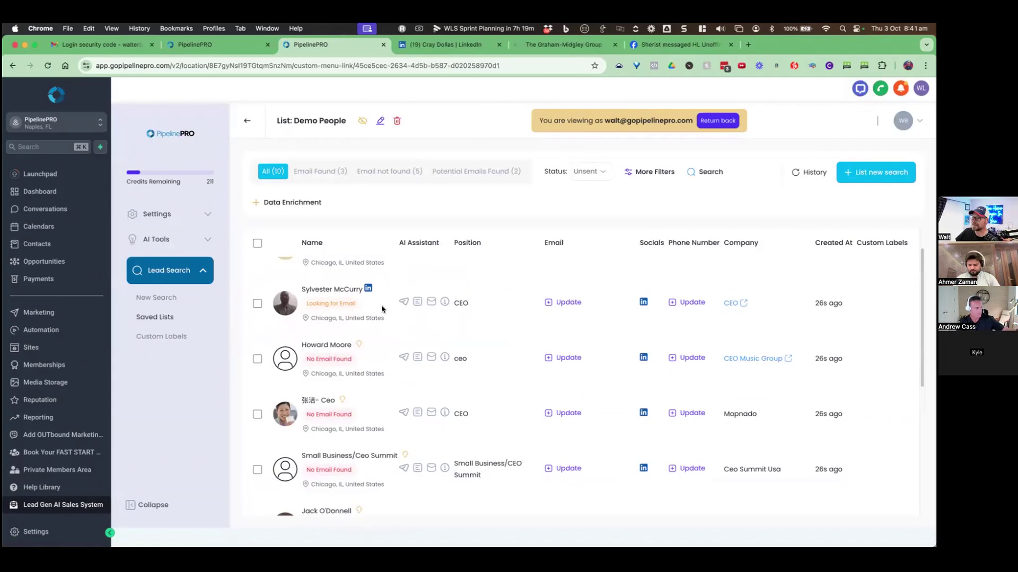
{"action": "scroll", "coordinate": [365, 361], "scroll_direction": "down", "scroll_amount": 1}
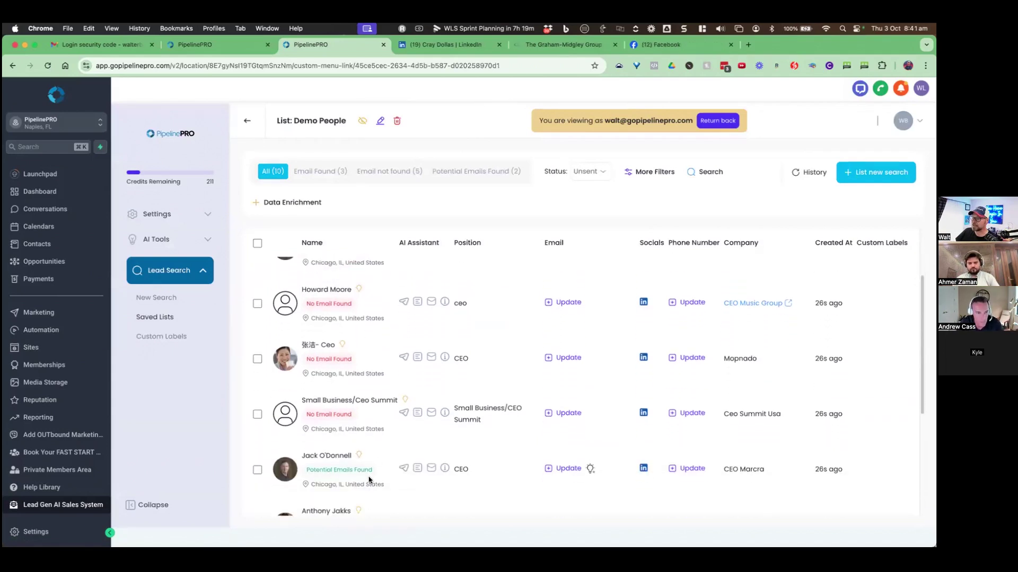
{"action": "left_click", "coordinate": [360, 456]}
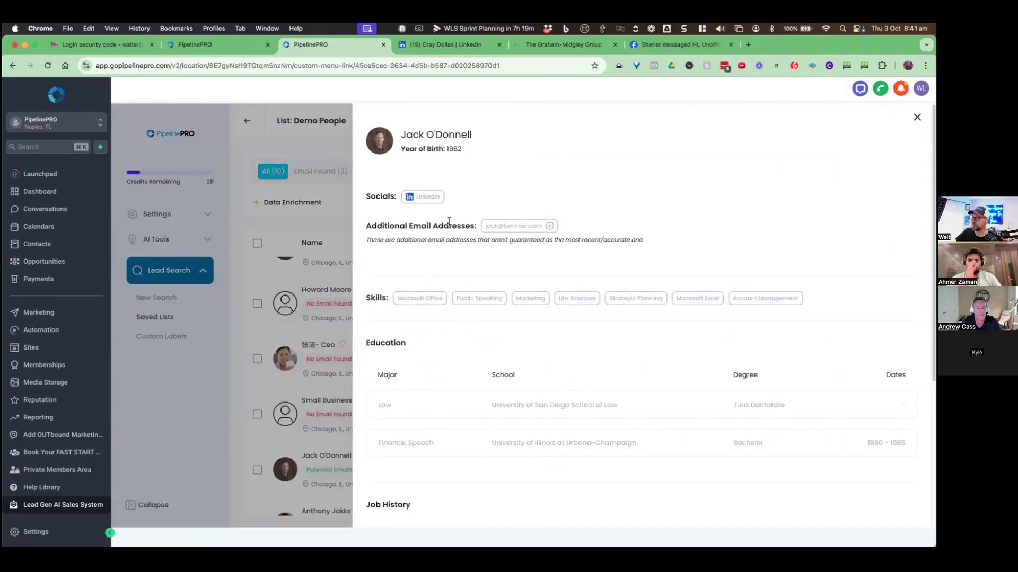
{"action": "scroll", "coordinate": [424, 307], "scroll_direction": "down", "scroll_amount": 3}
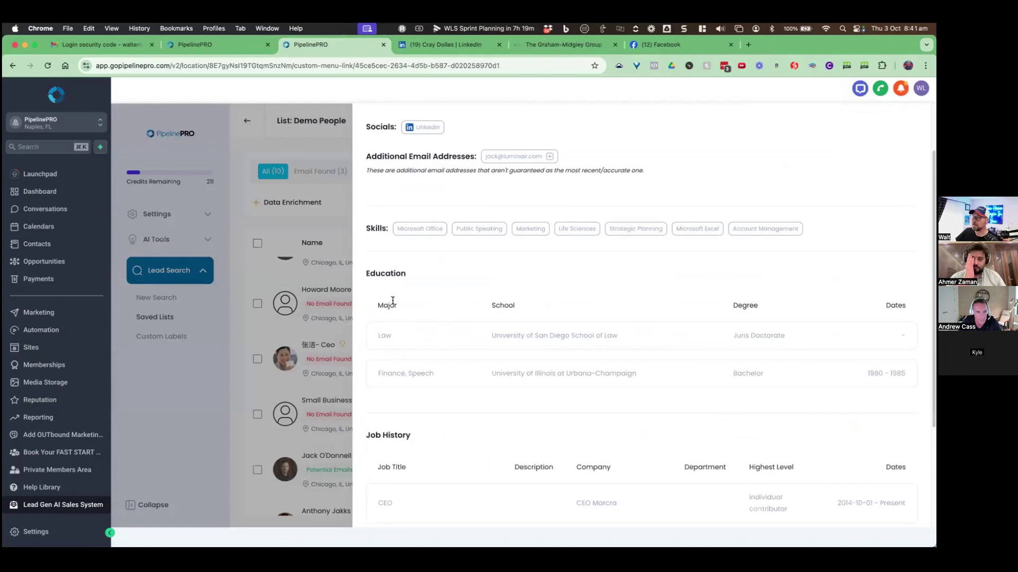
{"action": "scroll", "coordinate": [411, 423], "scroll_direction": "down", "scroll_amount": 2}
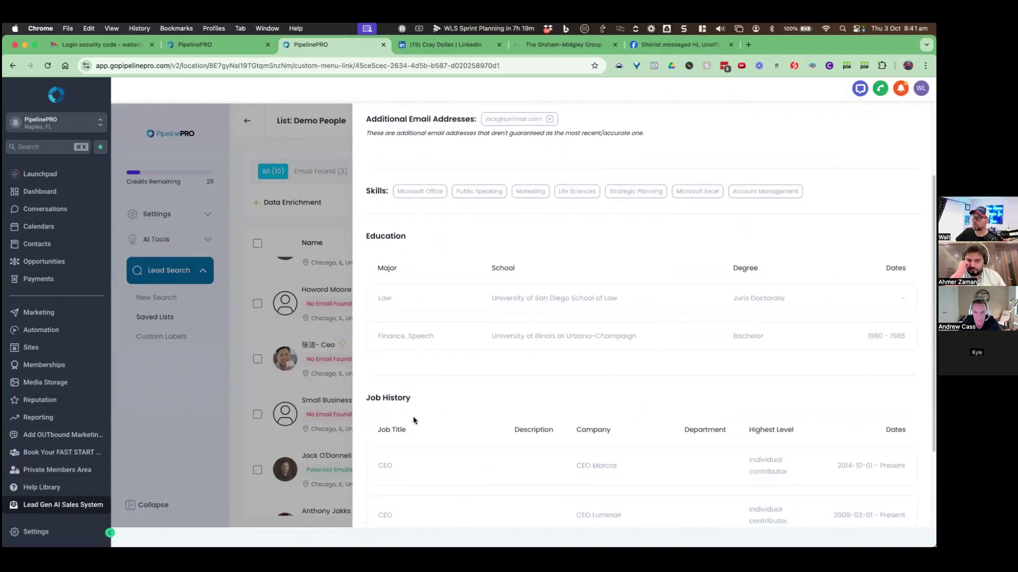
{"action": "scroll", "coordinate": [409, 453], "scroll_direction": "down", "scroll_amount": 1}
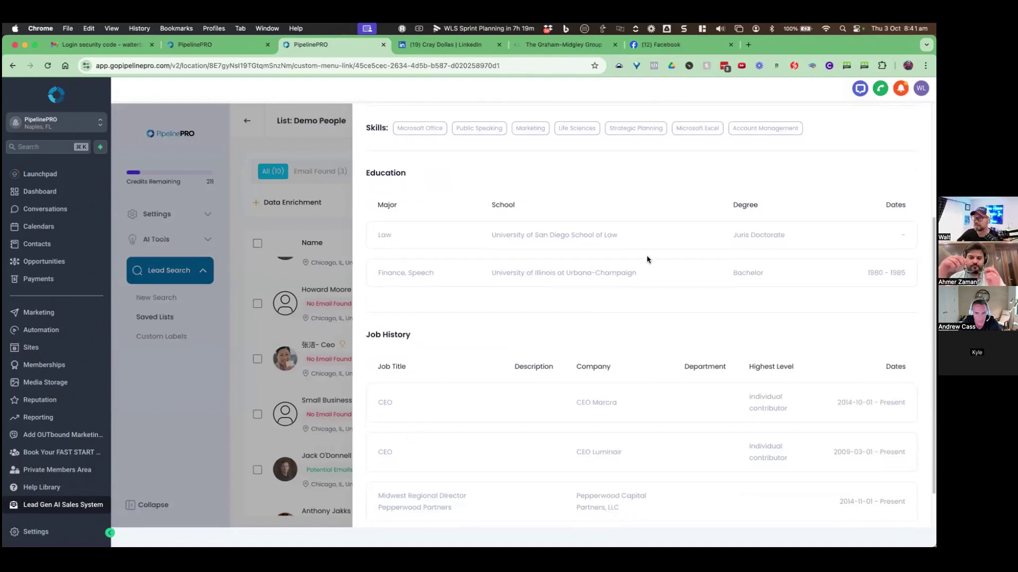
{"action": "scroll", "coordinate": [679, 127], "scroll_direction": "up", "scroll_amount": 5}
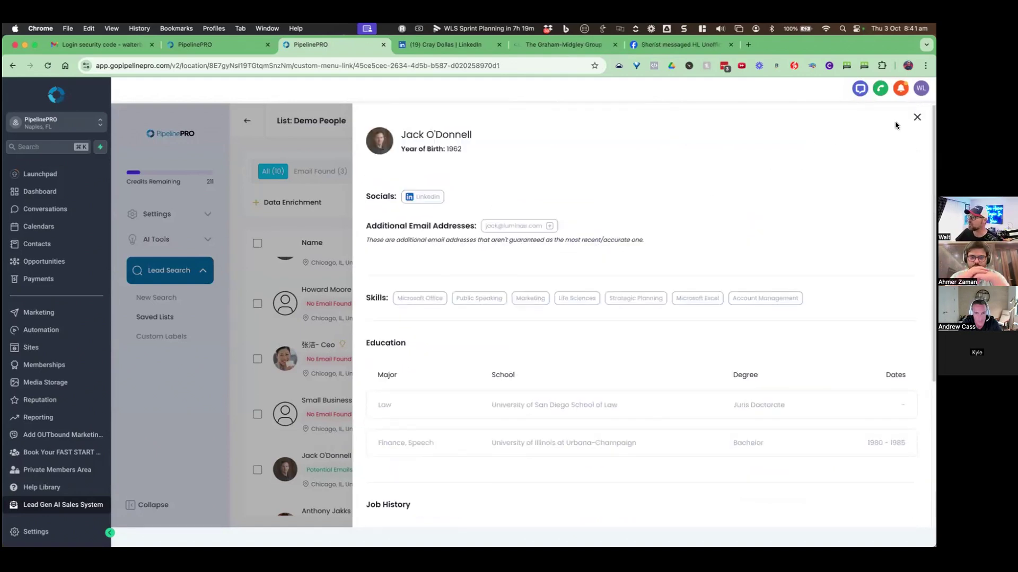
{"action": "left_click", "coordinate": [915, 114]}
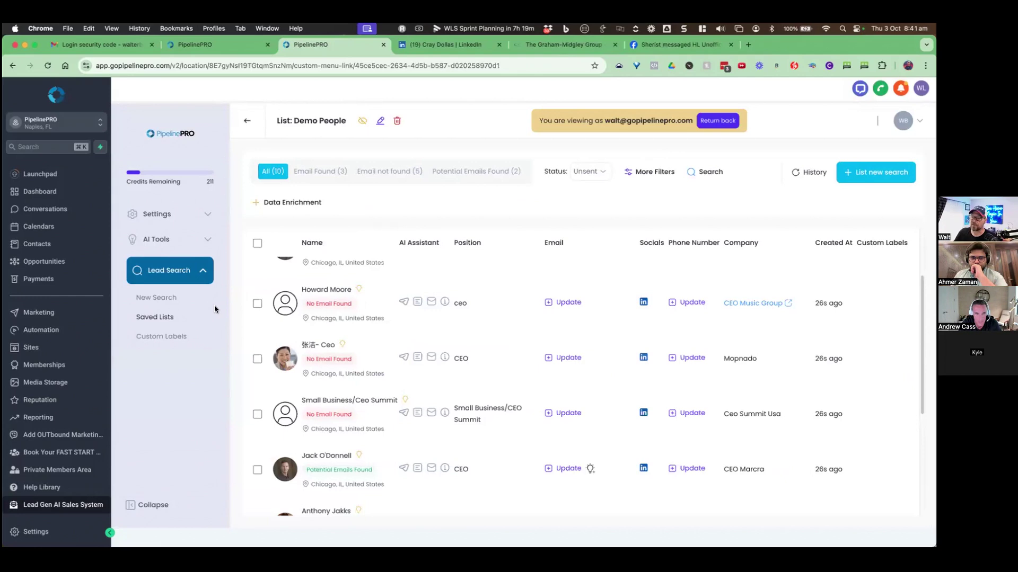
Step: Start a new people search with the description Podcast Host
{"action": "left_click", "coordinate": [157, 297]}
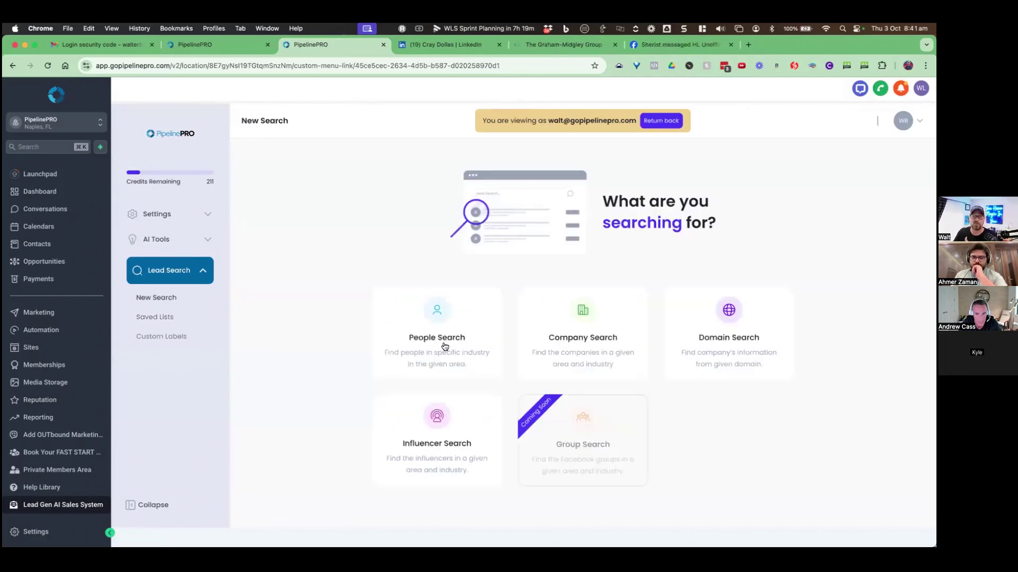
{"action": "left_click", "coordinate": [424, 348]}
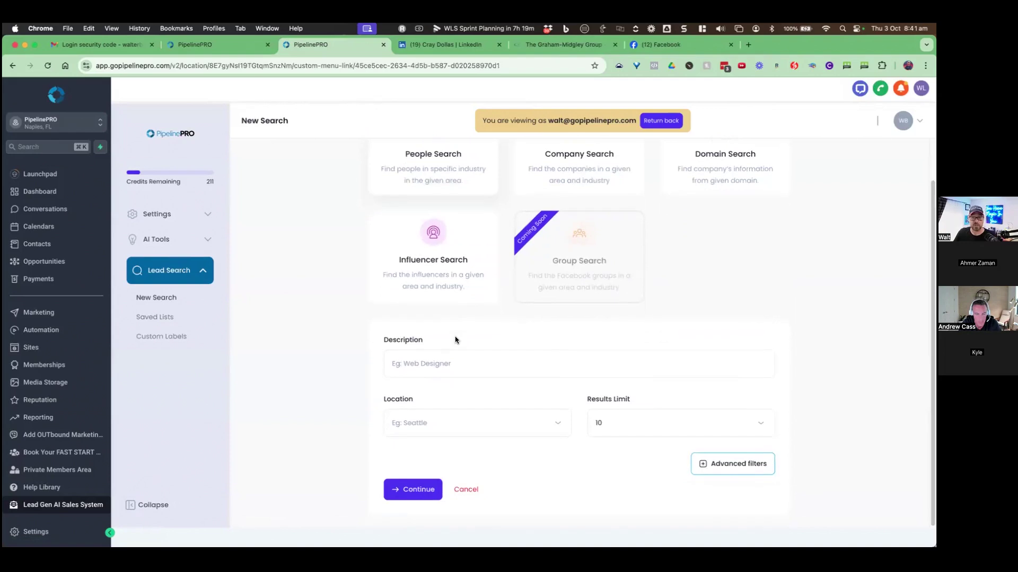
{"action": "left_click", "coordinate": [440, 361]}
{"action": "type", "text": "po"}
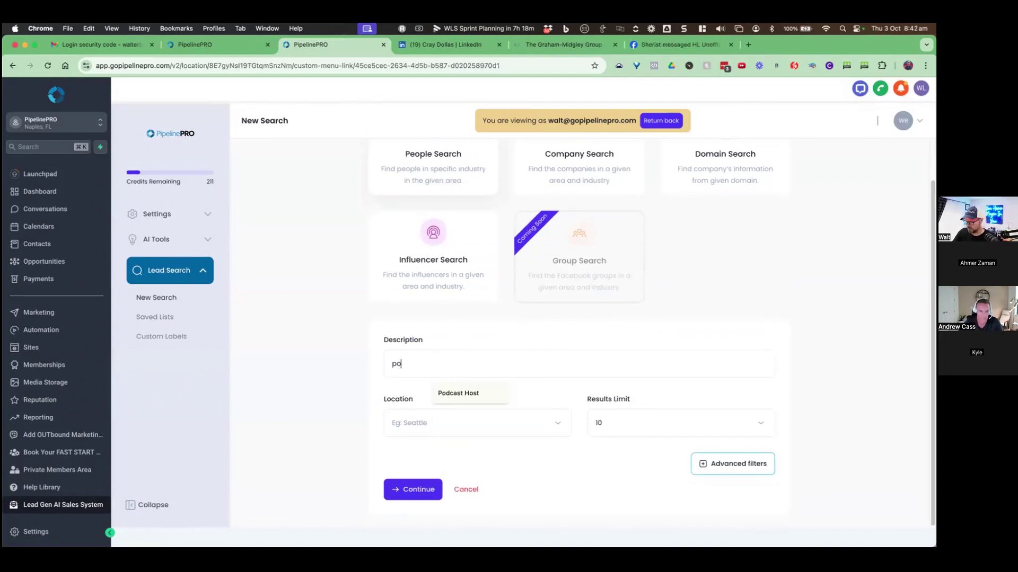
{"action": "type", "text": "dcast host"}
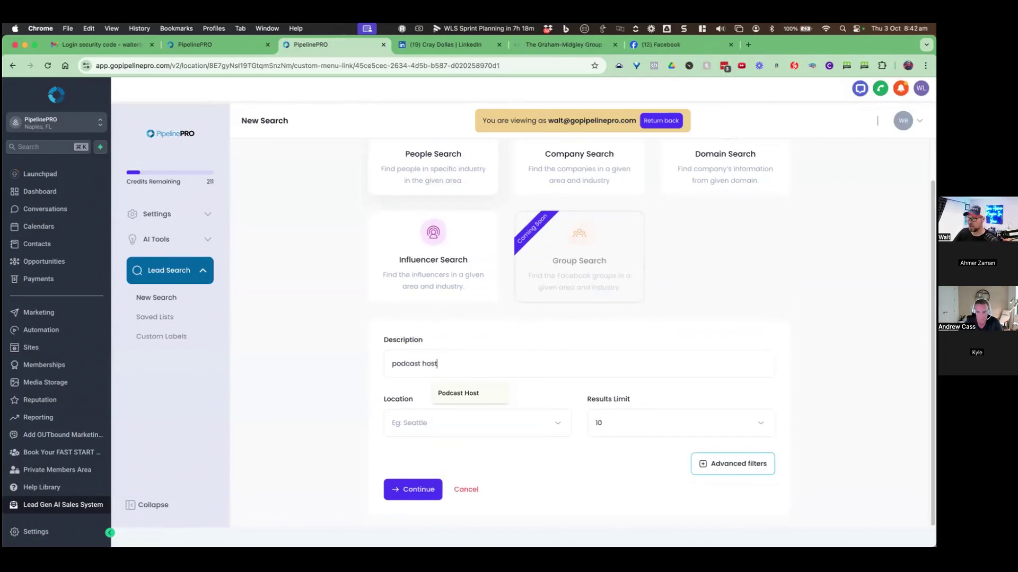
{"action": "left_click", "coordinate": [459, 393]}
Step: Set the search location to New York, NY, US, run the search, and look through the results
{"action": "left_click", "coordinate": [449, 418]}
{"action": "type", "text": "new york"}
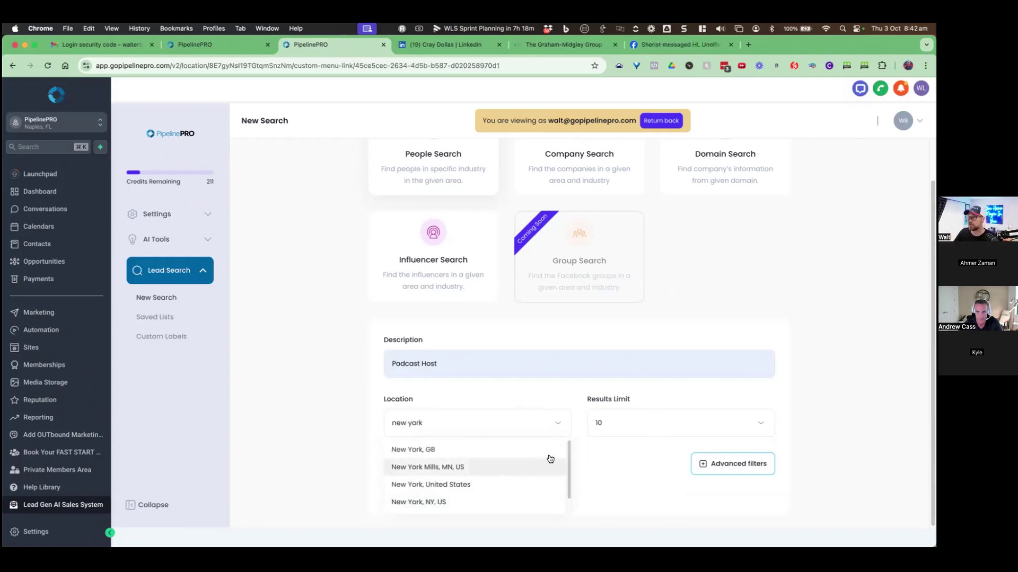
{"action": "left_click", "coordinate": [461, 501]}
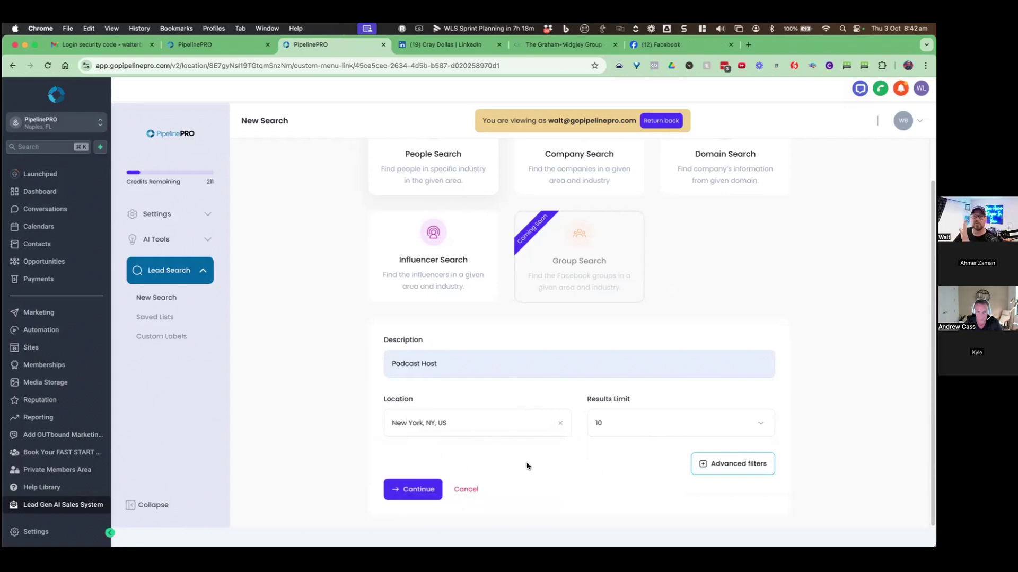
{"action": "left_click", "coordinate": [441, 497]}
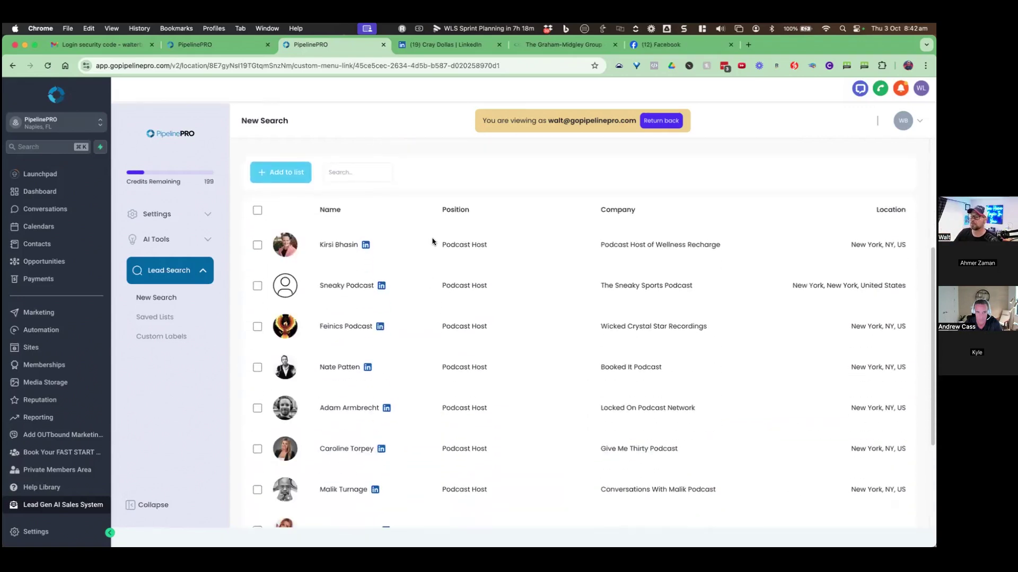
{"action": "scroll", "coordinate": [468, 352], "scroll_direction": "down", "scroll_amount": 3}
{"action": "scroll", "coordinate": [474, 376], "scroll_direction": "up", "scroll_amount": 7}
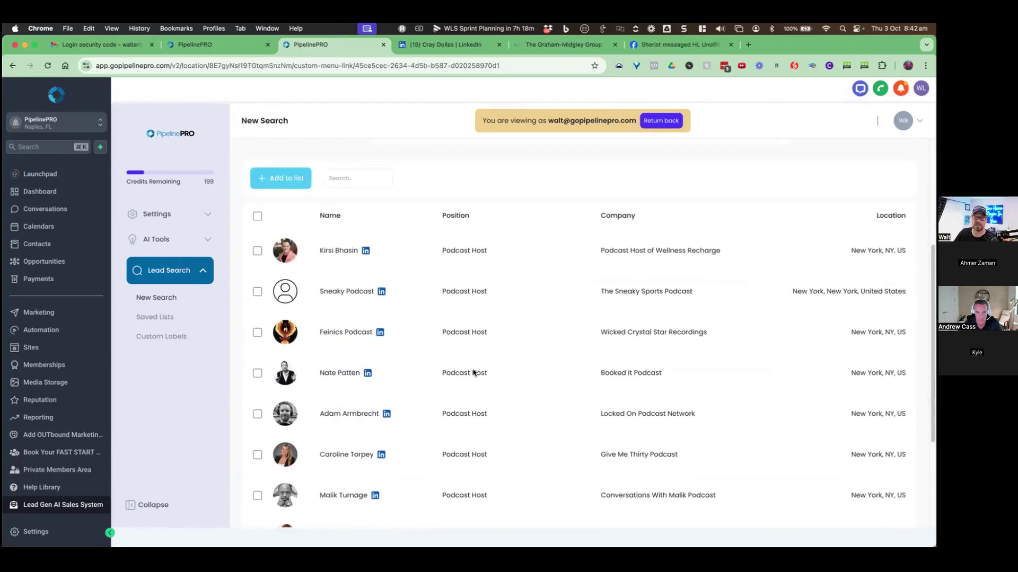
Step: Start a new influencer search
{"action": "left_click", "coordinate": [158, 317]}
{"action": "left_click", "coordinate": [157, 298]}
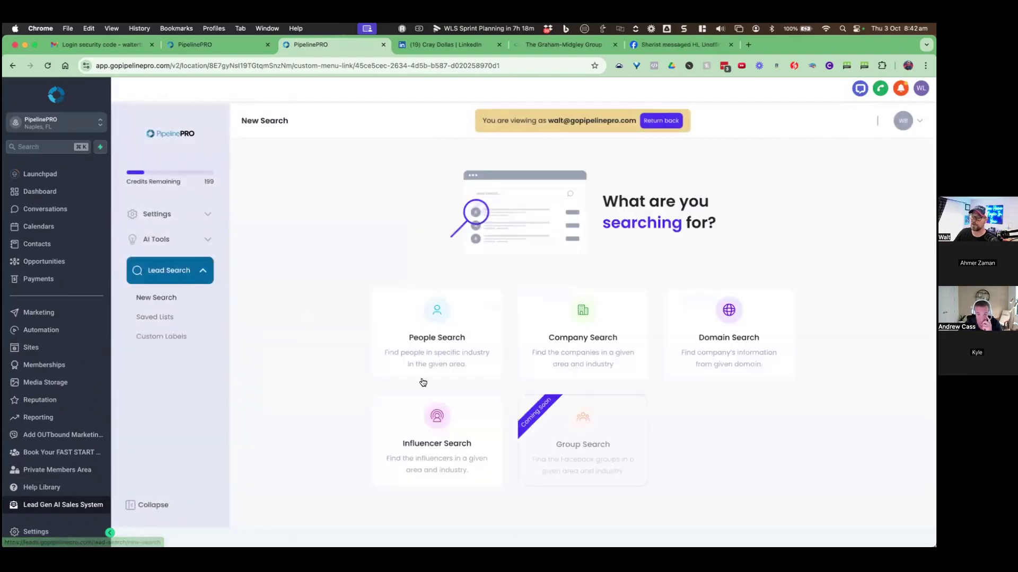
{"action": "left_click", "coordinate": [445, 423]}
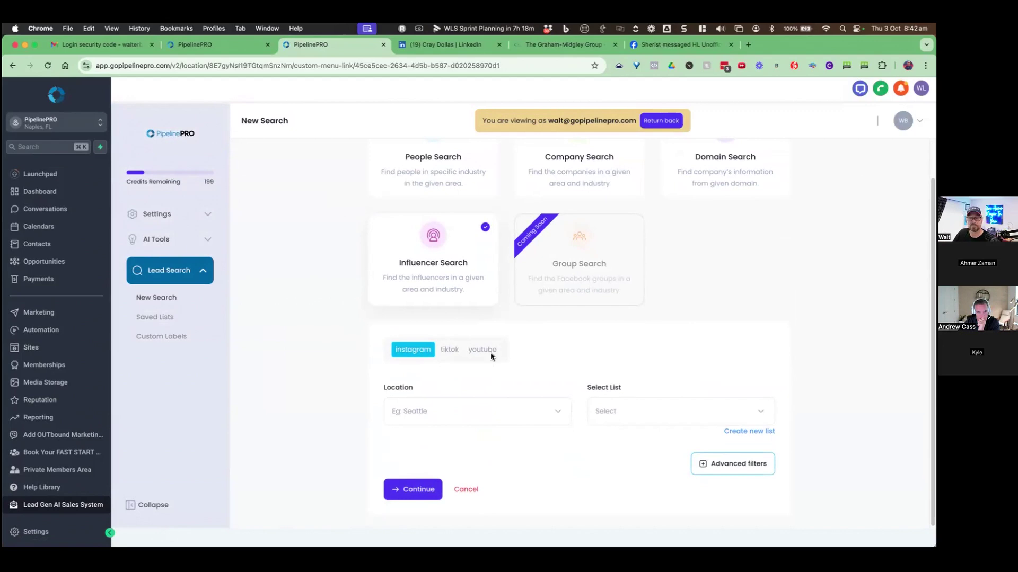
Step: Set the Instagram influencer search location to New York State, United States and choose the Demo Influencer list
{"action": "left_click", "coordinate": [443, 406]}
{"action": "type", "text": "new york"}
{"action": "key", "text": "BackSpace"}
{"action": "type", "text": "rk"}
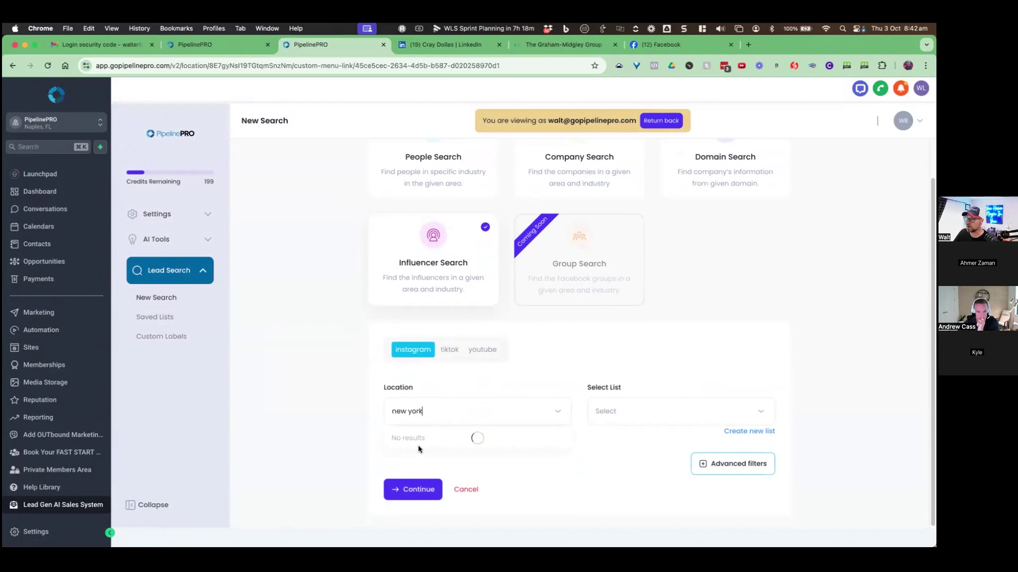
{"action": "left_click", "coordinate": [433, 443]}
{"action": "left_click", "coordinate": [610, 415]}
{"action": "left_click", "coordinate": [619, 439]}
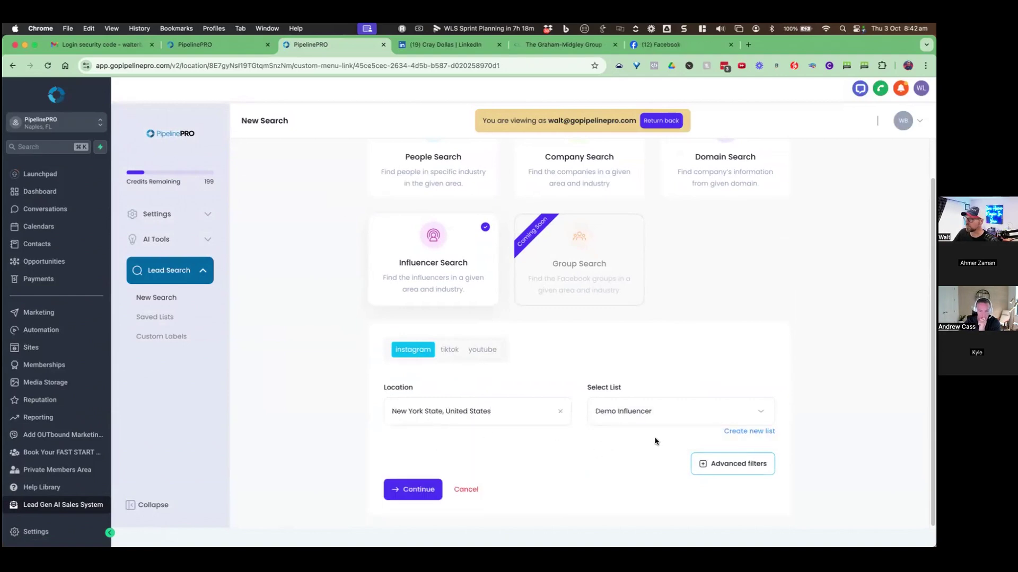
Step: Show the advanced filters and set the influencer description to Real estate investing
{"action": "left_click", "coordinate": [722, 465]}
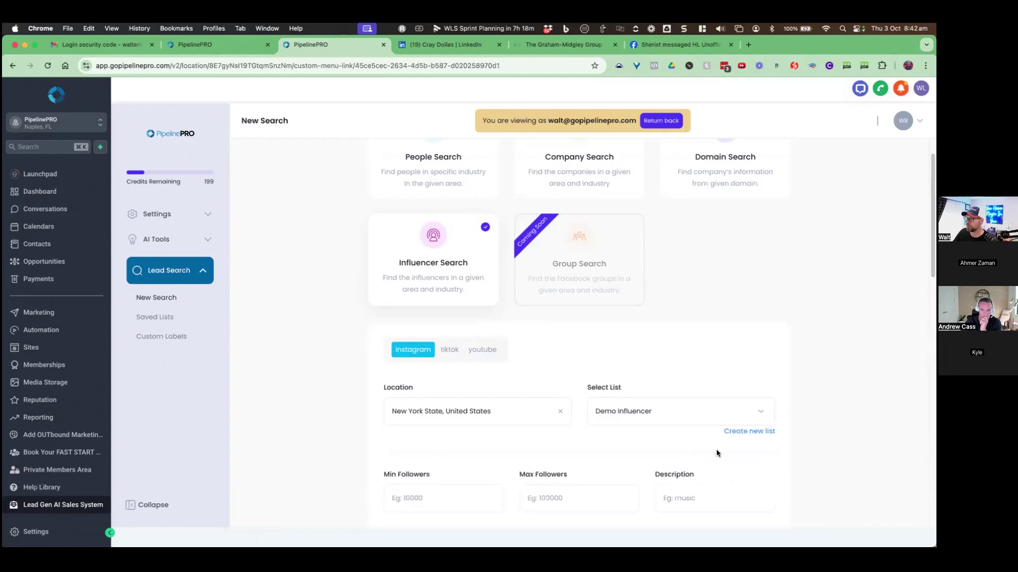
{"action": "scroll", "coordinate": [717, 454], "scroll_direction": "down", "scroll_amount": 3}
{"action": "left_click", "coordinate": [675, 340]}
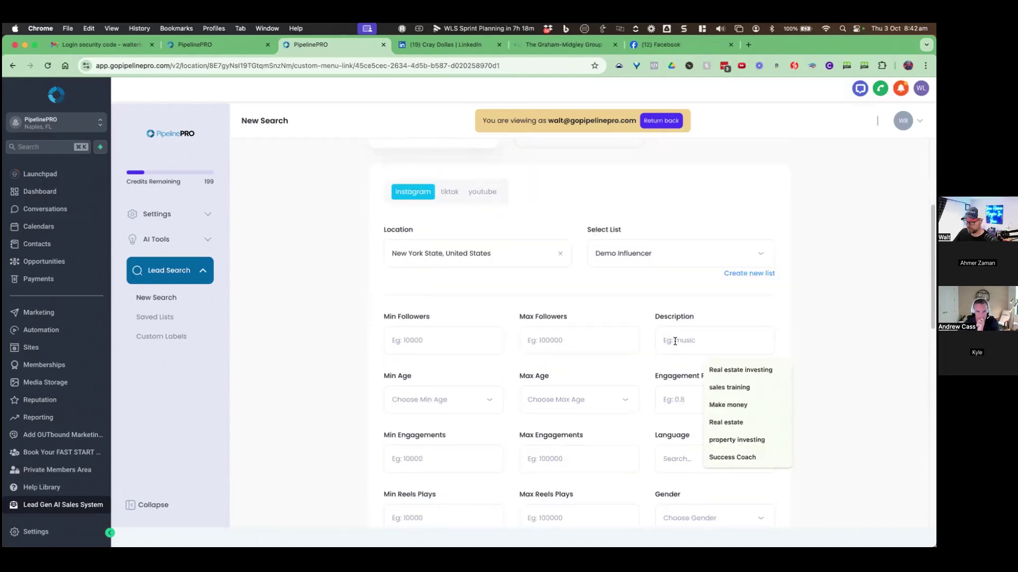
{"action": "type", "text": "Real estate in"}
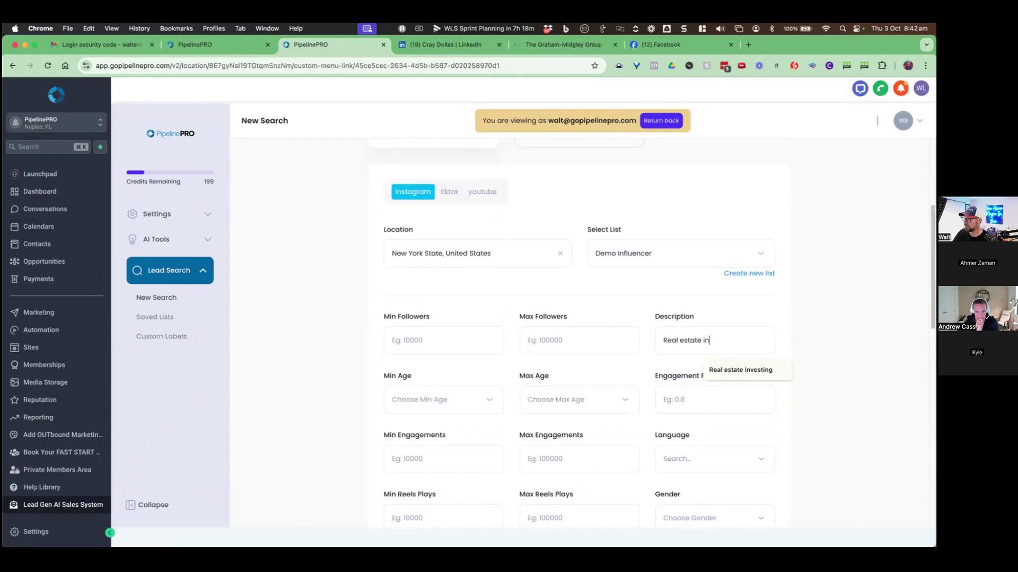
{"action": "type", "text": "vesting"}
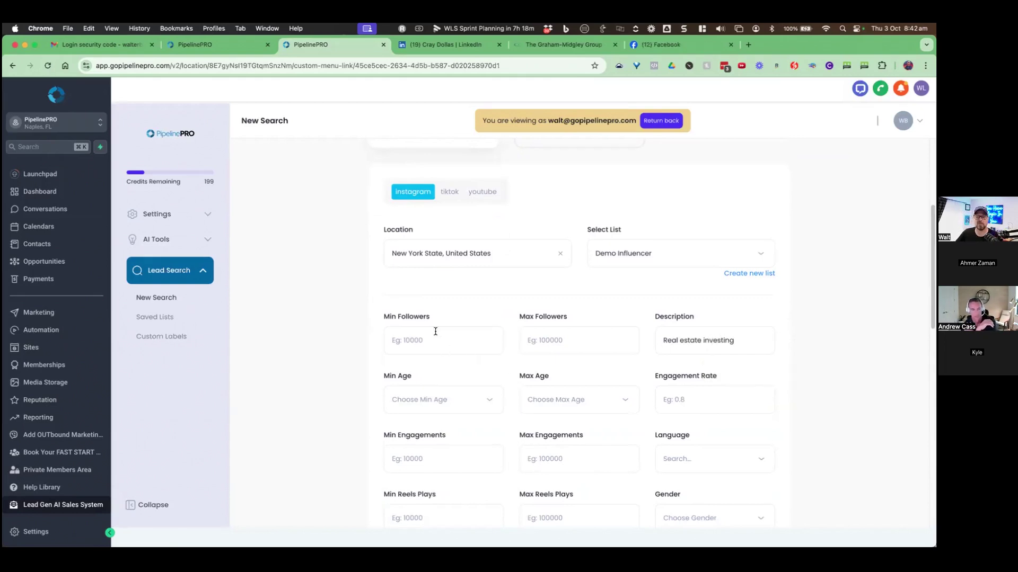
Step: Look over the remaining advanced filters and run the influencer search
{"action": "scroll", "coordinate": [506, 352], "scroll_direction": "down", "scroll_amount": 1}
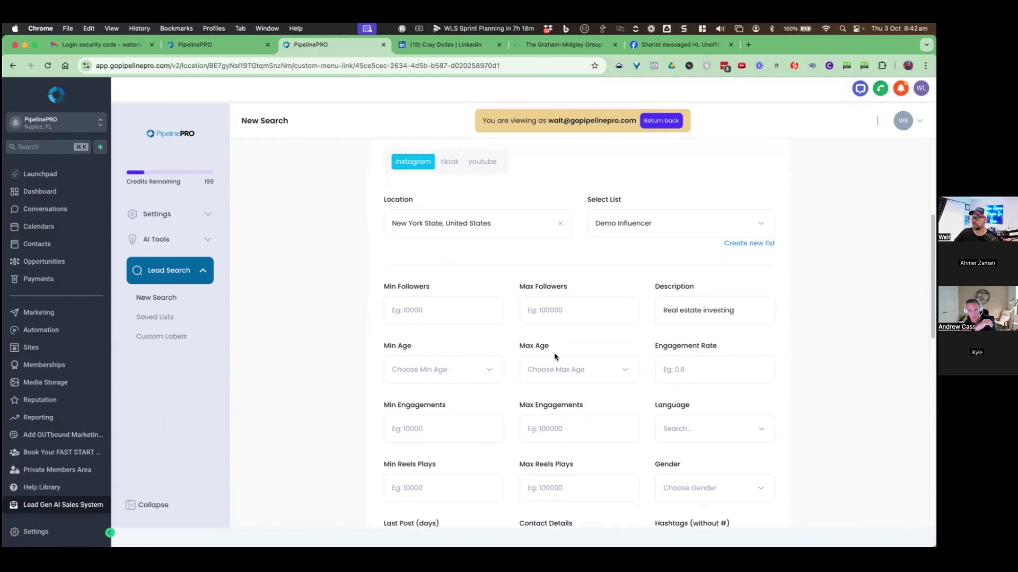
{"action": "scroll", "coordinate": [530, 365], "scroll_direction": "down", "scroll_amount": 3}
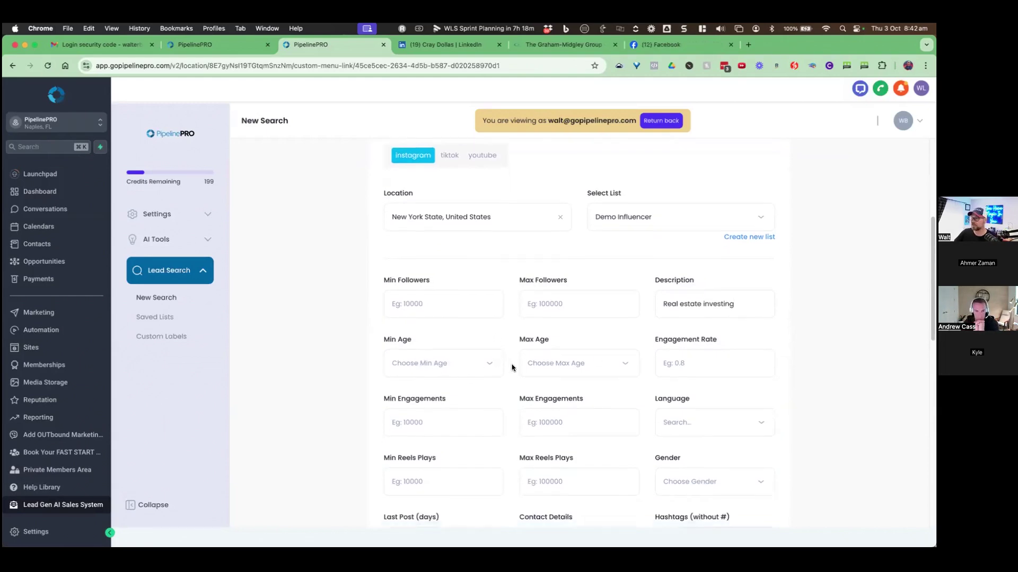
{"action": "scroll", "coordinate": [607, 341], "scroll_direction": "down", "scroll_amount": 3}
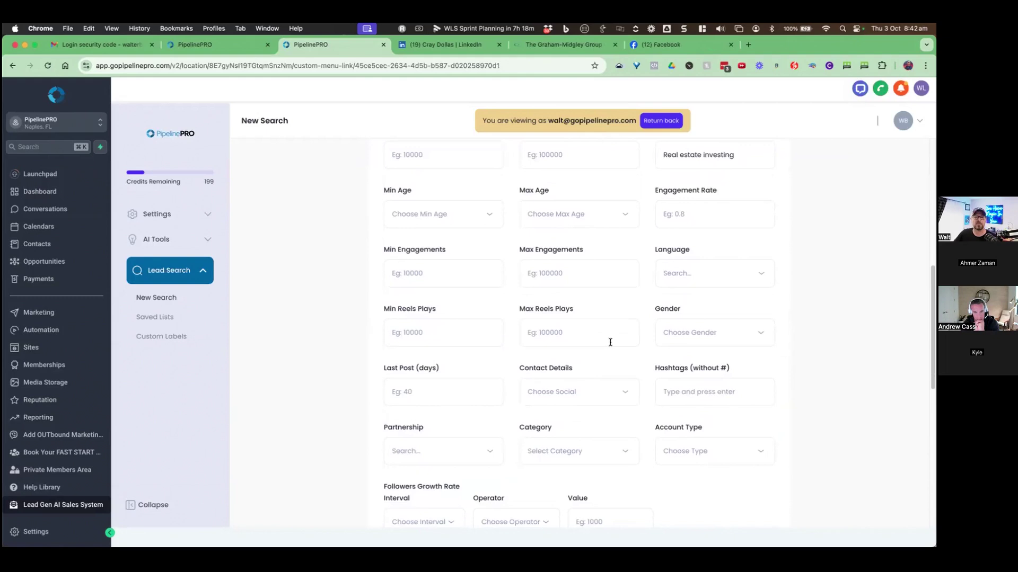
{"action": "scroll", "coordinate": [610, 344], "scroll_direction": "down", "scroll_amount": 1}
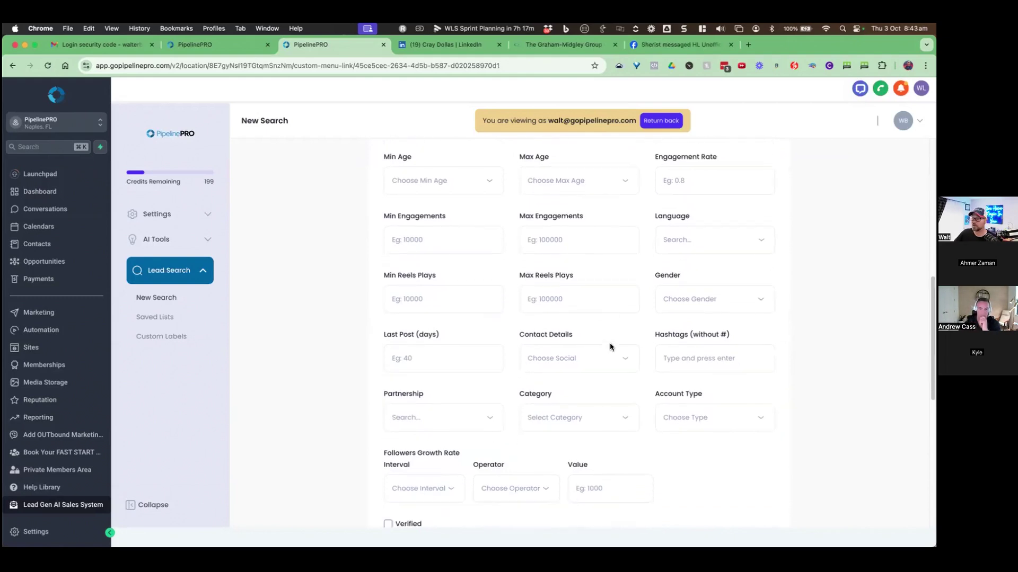
{"action": "scroll", "coordinate": [611, 346], "scroll_direction": "up", "scroll_amount": 10}
{"action": "scroll", "coordinate": [547, 331], "scroll_direction": "down", "scroll_amount": 20}
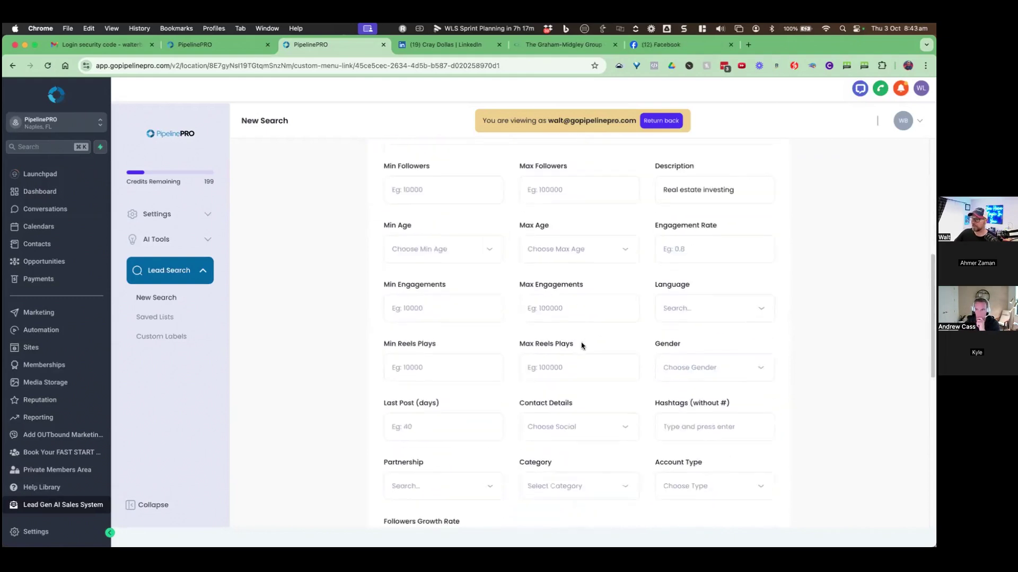
{"action": "left_click", "coordinate": [414, 485]}
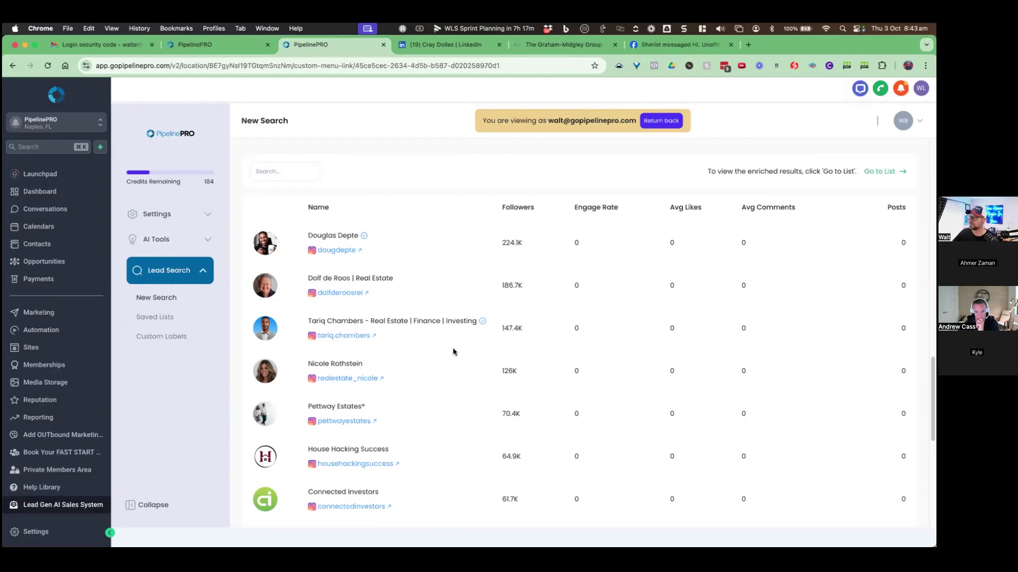
Step: Go to the Demo Influencer list and enrich its first three influencers
{"action": "left_click", "coordinate": [883, 171]}
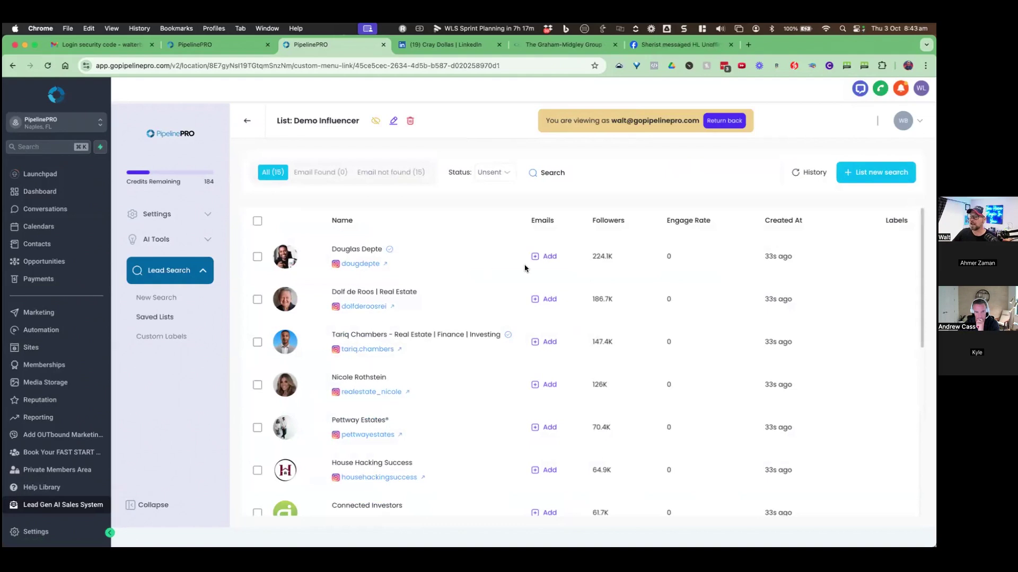
{"action": "left_click", "coordinate": [258, 257]}
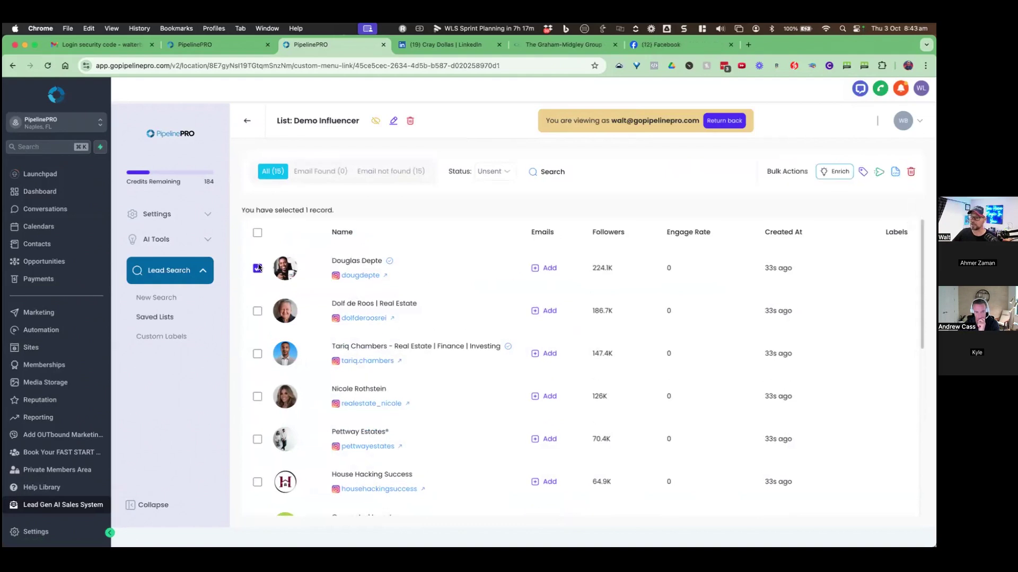
{"action": "left_click", "coordinate": [257, 311]}
{"action": "left_click", "coordinate": [257, 354]}
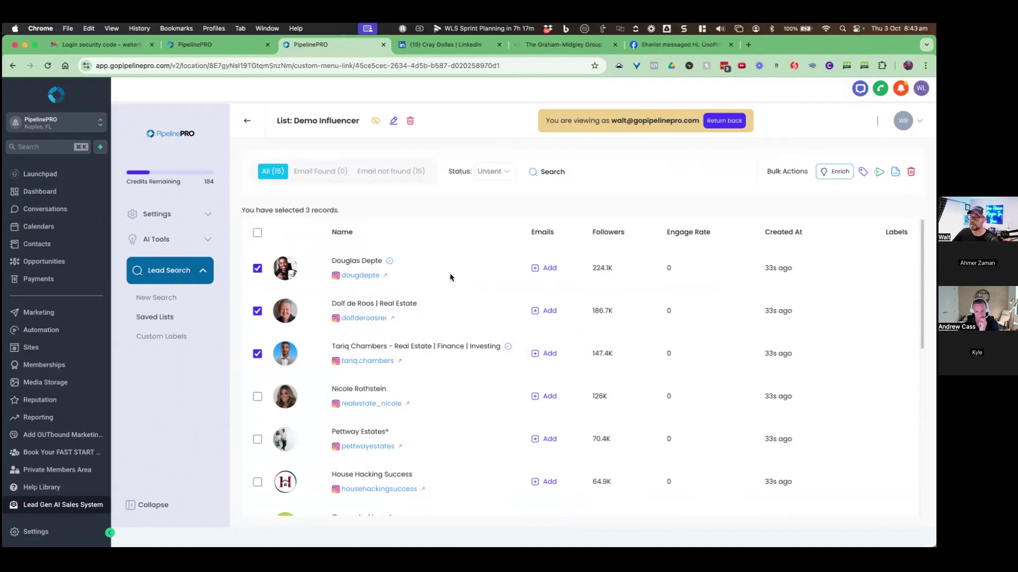
{"action": "left_click", "coordinate": [833, 171]}
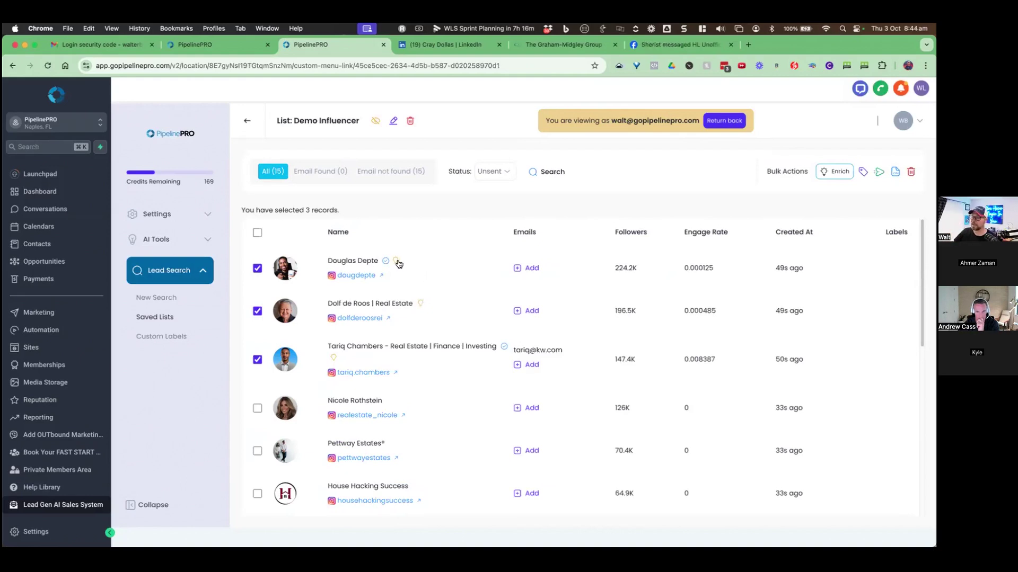
Step: Open the first influencer's enriched profile and review the bio, engagement figures, hashtags, mentions and popular posts
{"action": "left_click", "coordinate": [396, 261]}
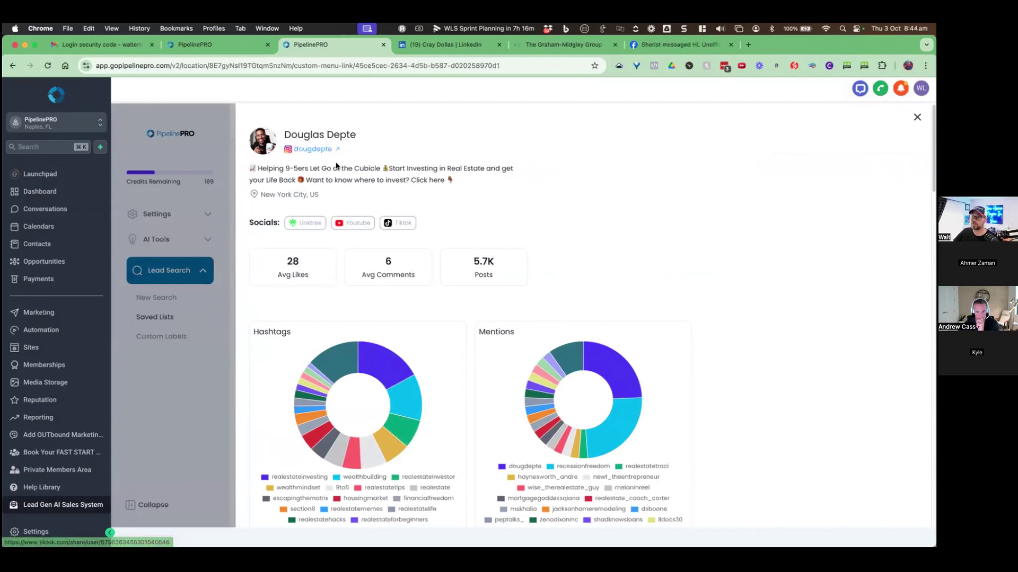
{"action": "left_click_drag", "start_coordinate": [359, 168], "coordinate": [483, 168]}
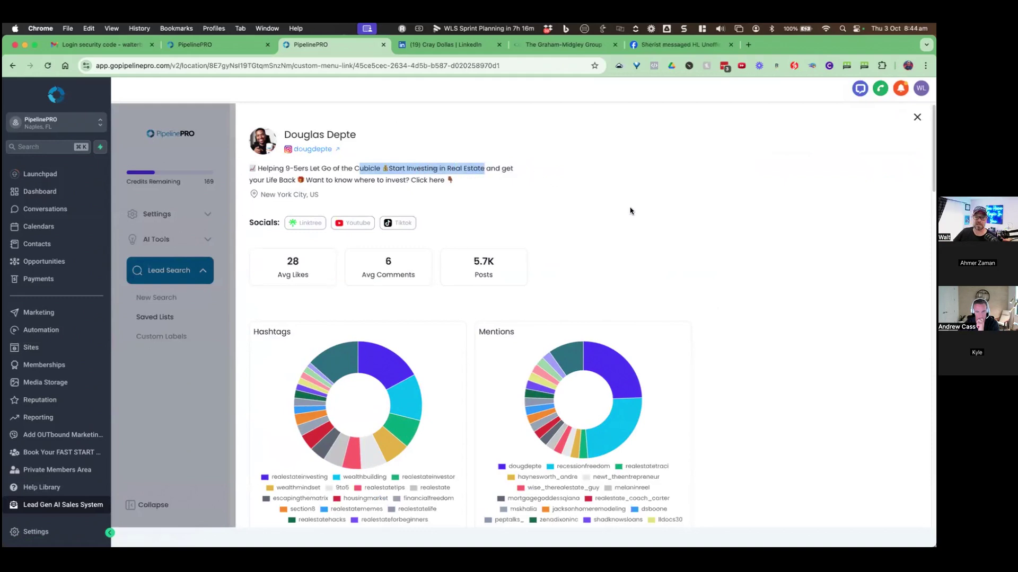
{"action": "scroll", "coordinate": [630, 211], "scroll_direction": "down", "scroll_amount": 3}
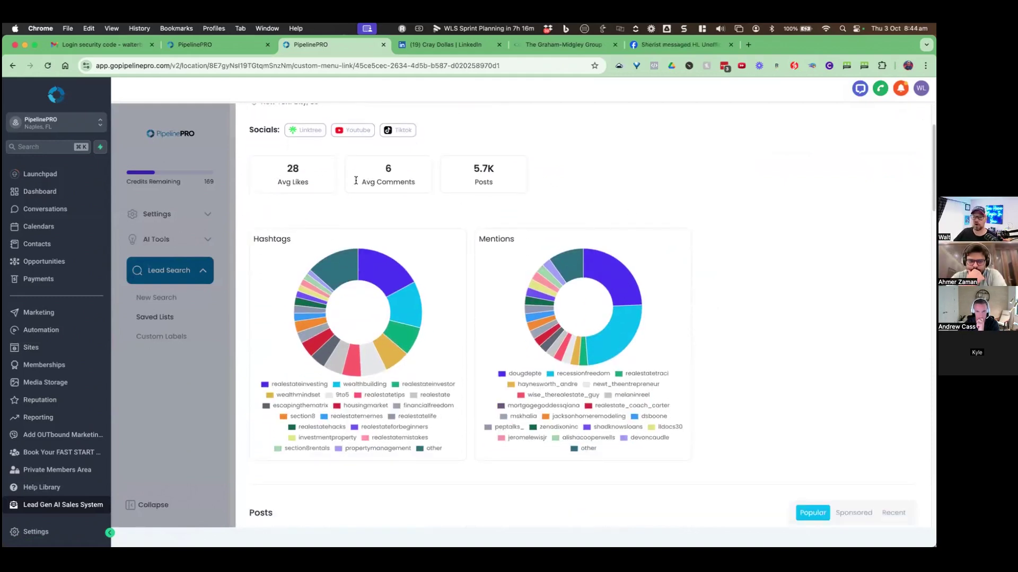
{"action": "scroll", "coordinate": [640, 185], "scroll_direction": "down", "scroll_amount": 1}
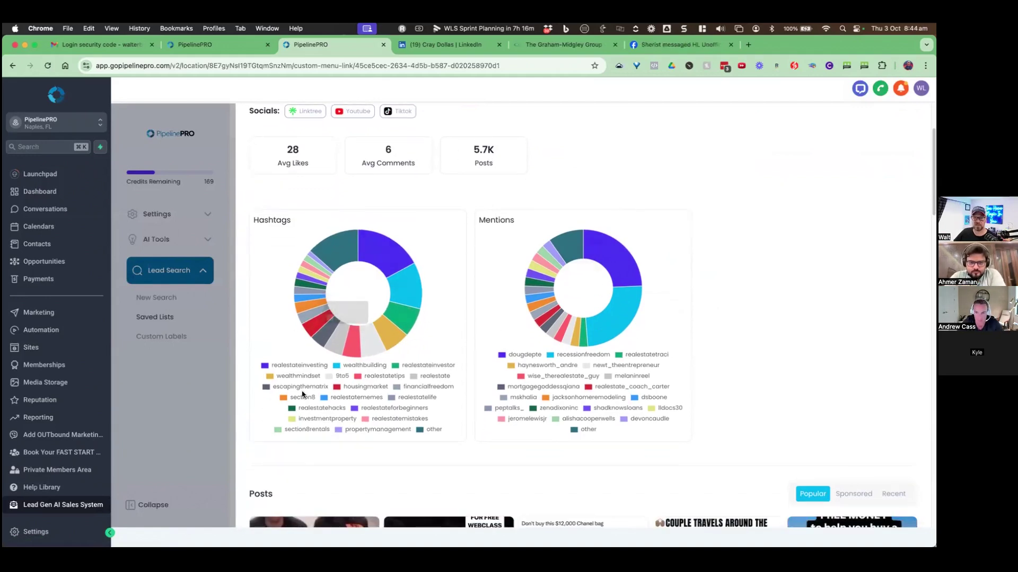
{"action": "scroll", "coordinate": [772, 310], "scroll_direction": "down", "scroll_amount": 5}
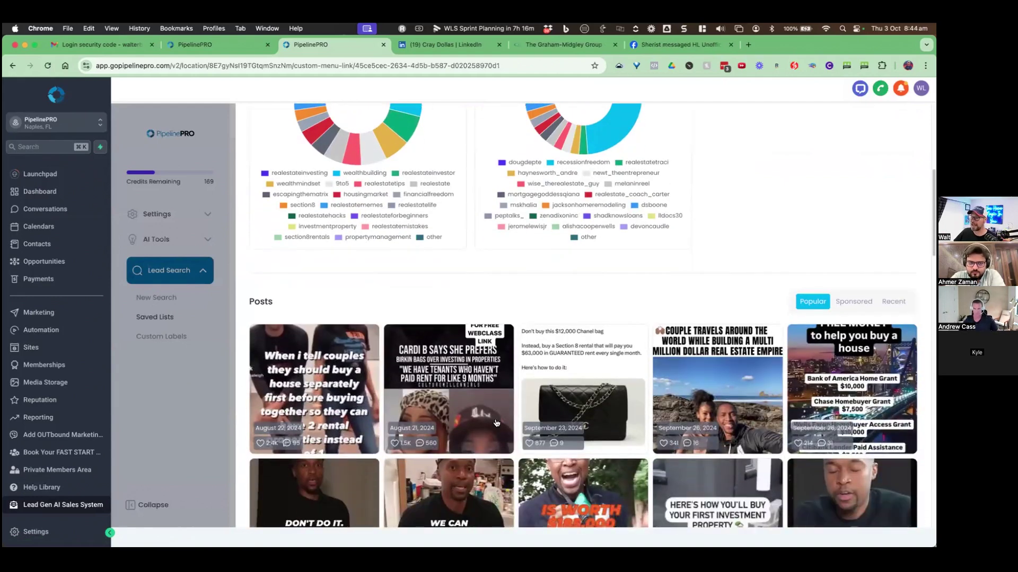
{"action": "scroll", "coordinate": [496, 422], "scroll_direction": "down", "scroll_amount": 3}
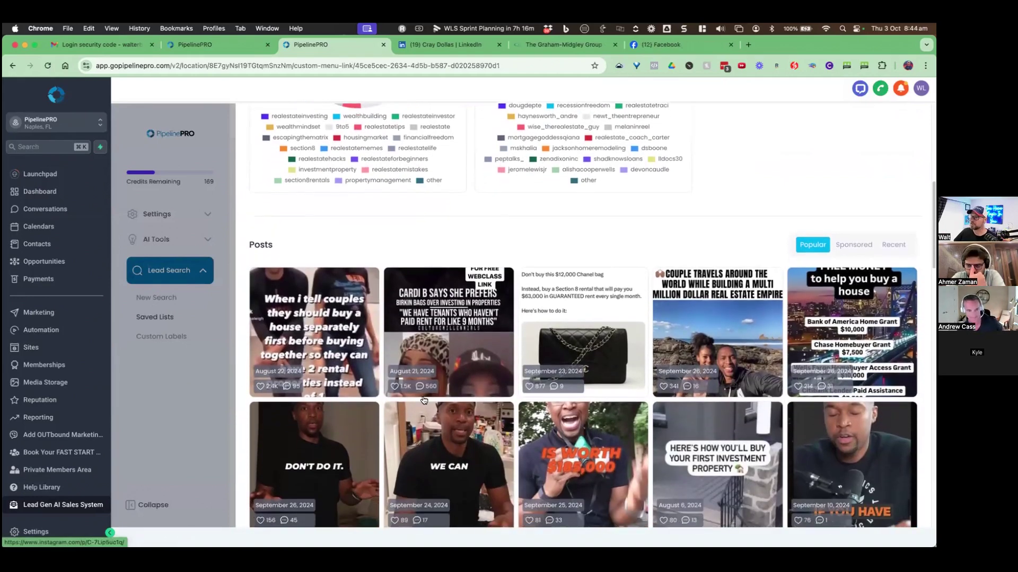
{"action": "scroll", "coordinate": [424, 400], "scroll_direction": "down", "scroll_amount": 2}
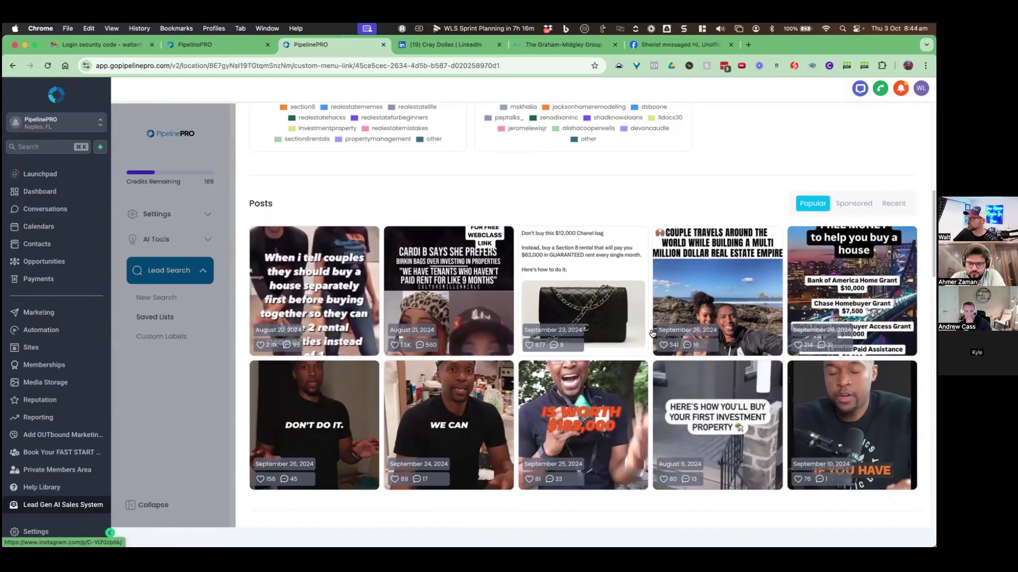
{"action": "scroll", "coordinate": [607, 407], "scroll_direction": "down", "scroll_amount": 8}
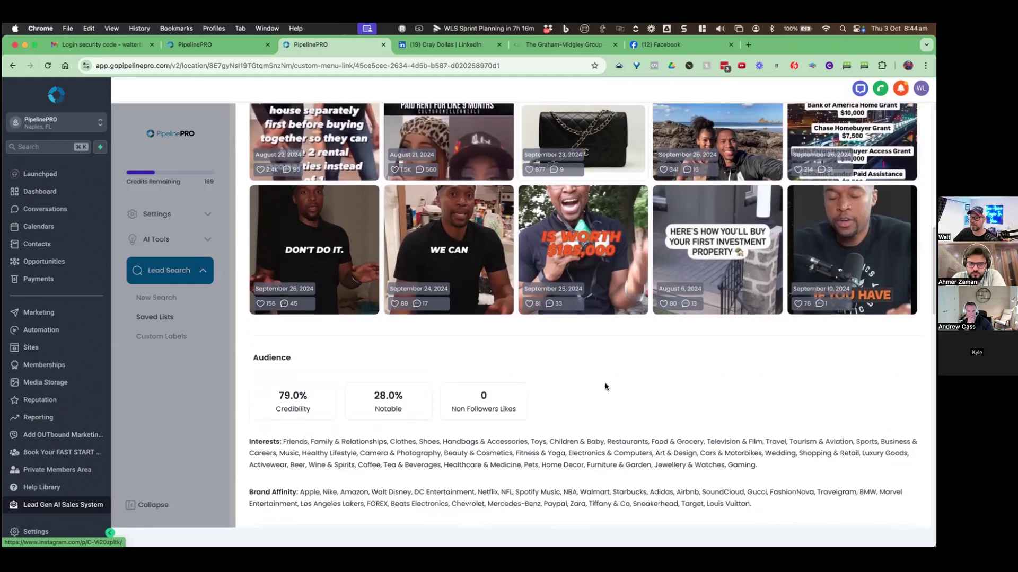
Step: Examine the interests and brand affinity of the influencer's audience
{"action": "left_click_drag", "start_coordinate": [273, 430], "coordinate": [351, 439]}
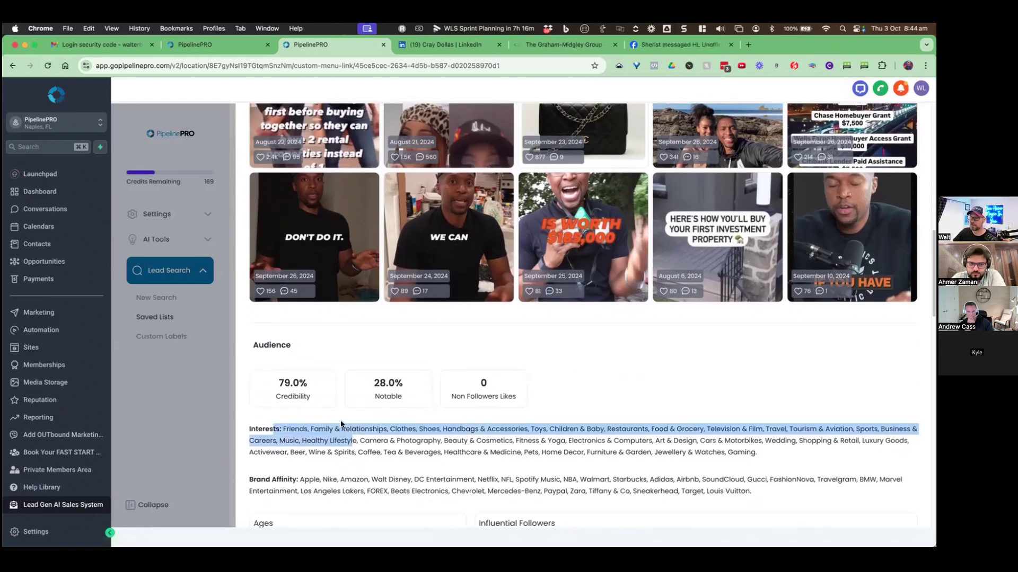
{"action": "scroll", "coordinate": [276, 349], "scroll_direction": "down", "scroll_amount": 1}
{"action": "left_click_drag", "start_coordinate": [275, 332], "coordinate": [259, 328]}
{"action": "left_click_drag", "start_coordinate": [279, 413], "coordinate": [619, 422]}
{"action": "left_click", "coordinate": [323, 413]}
{"action": "left_click_drag", "start_coordinate": [541, 422], "coordinate": [606, 432]}
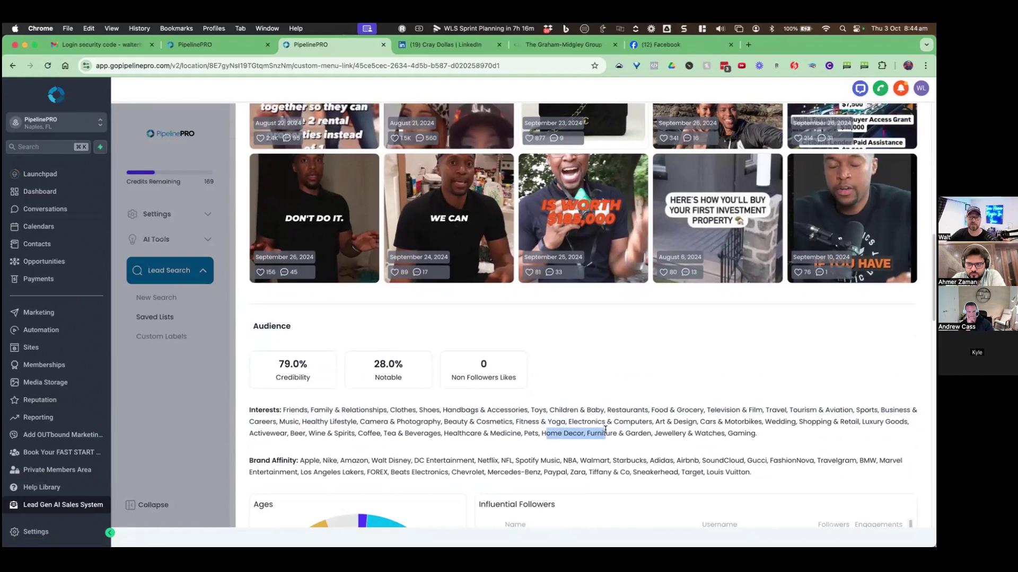
{"action": "scroll", "coordinate": [689, 403], "scroll_direction": "down", "scroll_amount": 4}
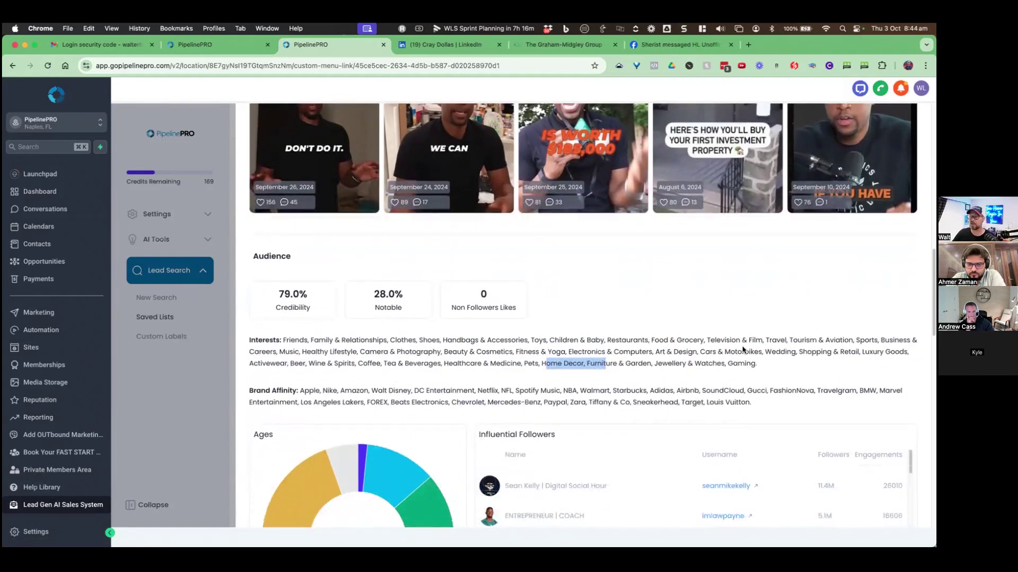
{"action": "scroll", "coordinate": [740, 351], "scroll_direction": "down", "scroll_amount": 2}
{"action": "left_click_drag", "start_coordinate": [351, 314], "coordinate": [446, 314]}
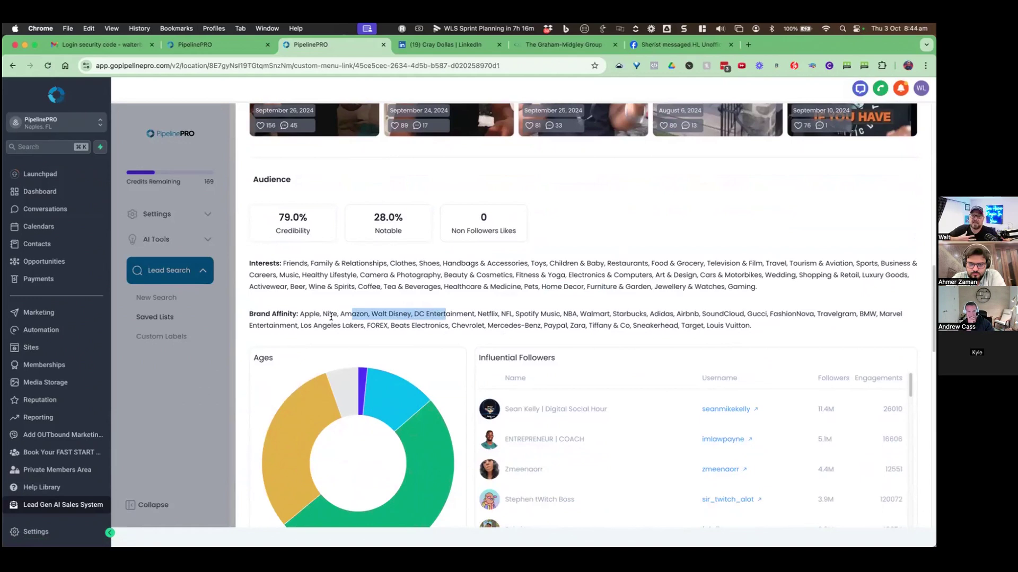
Step: Examine the audience's ages and influential followers, recheck the hashtags and posts, and view the gender, country and city breakdowns
{"action": "scroll", "coordinate": [326, 344], "scroll_direction": "down", "scroll_amount": 3}
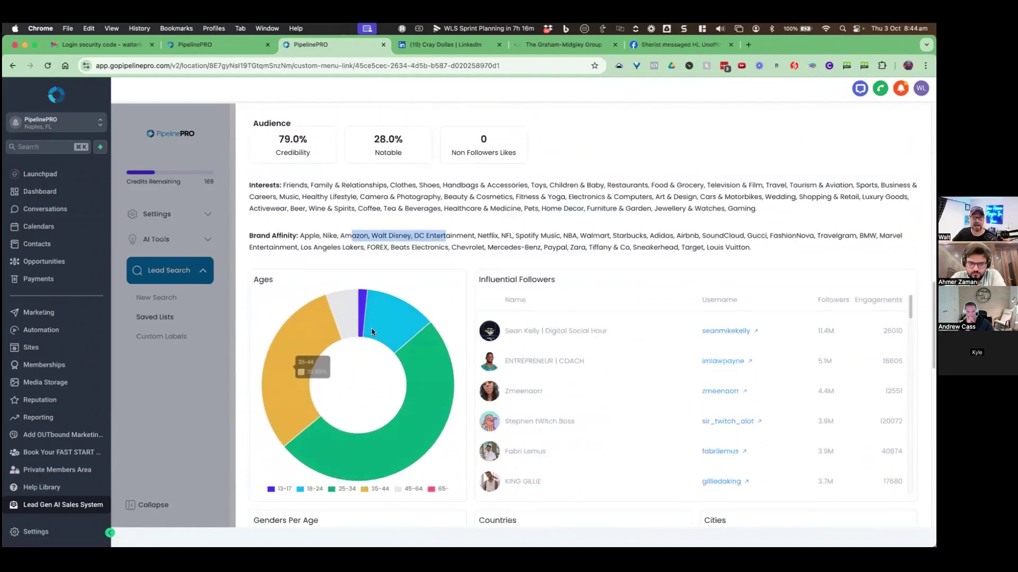
{"action": "left_click_drag", "start_coordinate": [537, 279], "coordinate": [483, 278]}
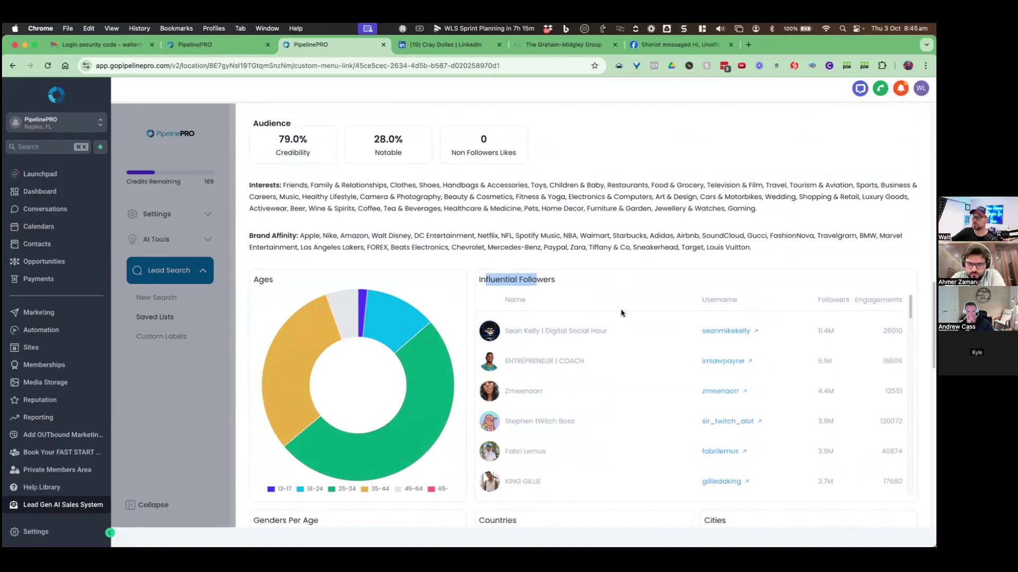
{"action": "scroll", "coordinate": [620, 313], "scroll_direction": "up", "scroll_amount": 6}
{"action": "scroll", "coordinate": [402, 262], "scroll_direction": "up", "scroll_amount": 10}
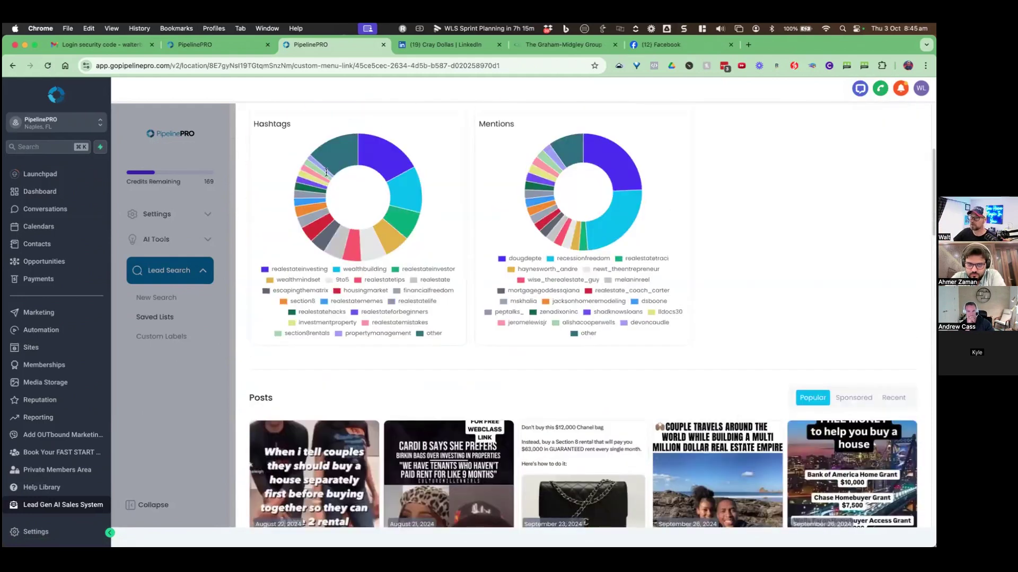
{"action": "scroll", "coordinate": [517, 301], "scroll_direction": "down", "scroll_amount": 7}
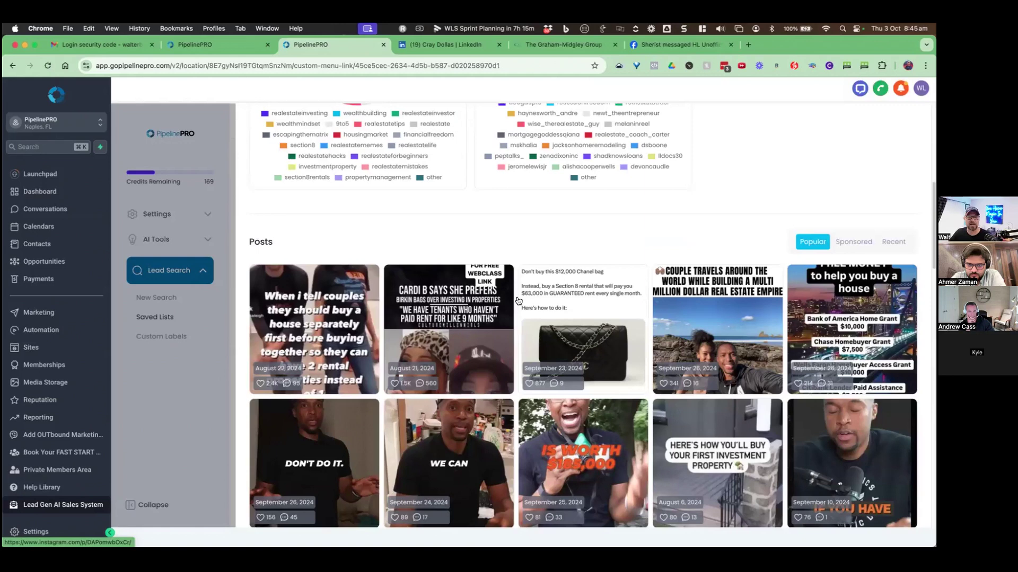
{"action": "scroll", "coordinate": [679, 275], "scroll_direction": "down", "scroll_amount": 4}
{"action": "scroll", "coordinate": [678, 276], "scroll_direction": "down", "scroll_amount": 4}
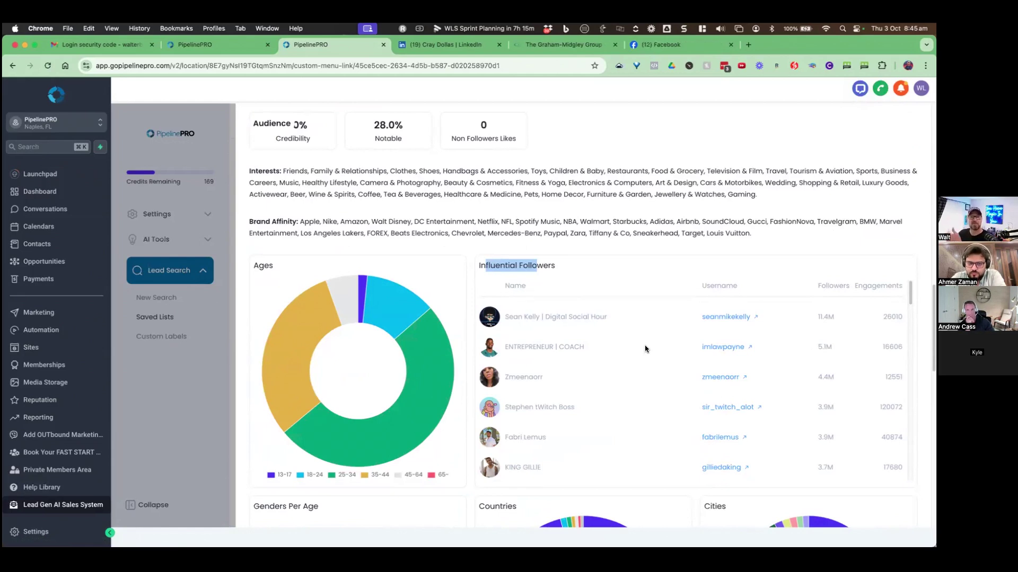
{"action": "left_click_drag", "start_coordinate": [525, 346], "coordinate": [585, 347]}
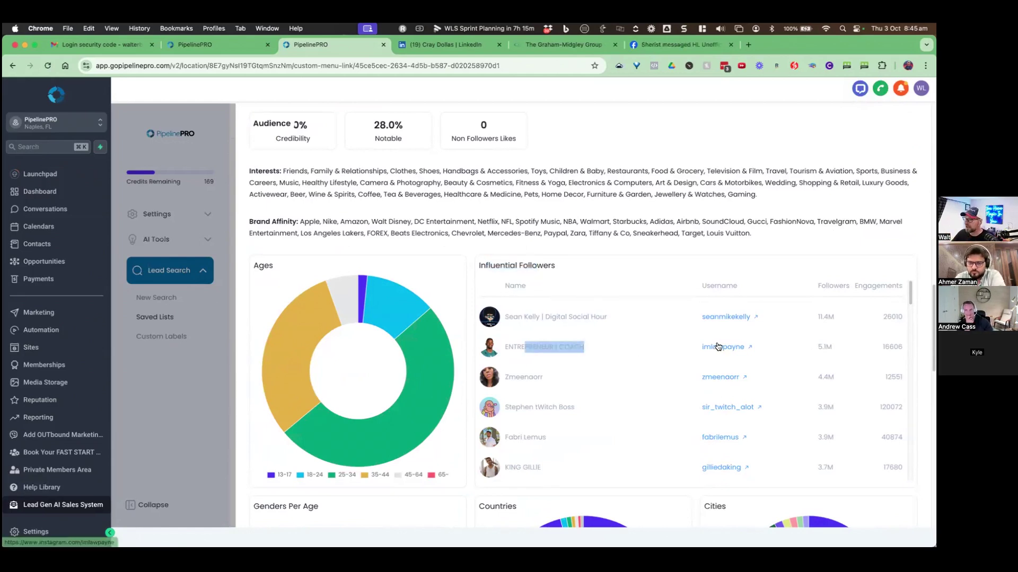
{"action": "scroll", "coordinate": [722, 343], "scroll_direction": "down", "scroll_amount": 3}
{"action": "scroll", "coordinate": [846, 342], "scroll_direction": "down", "scroll_amount": 8}
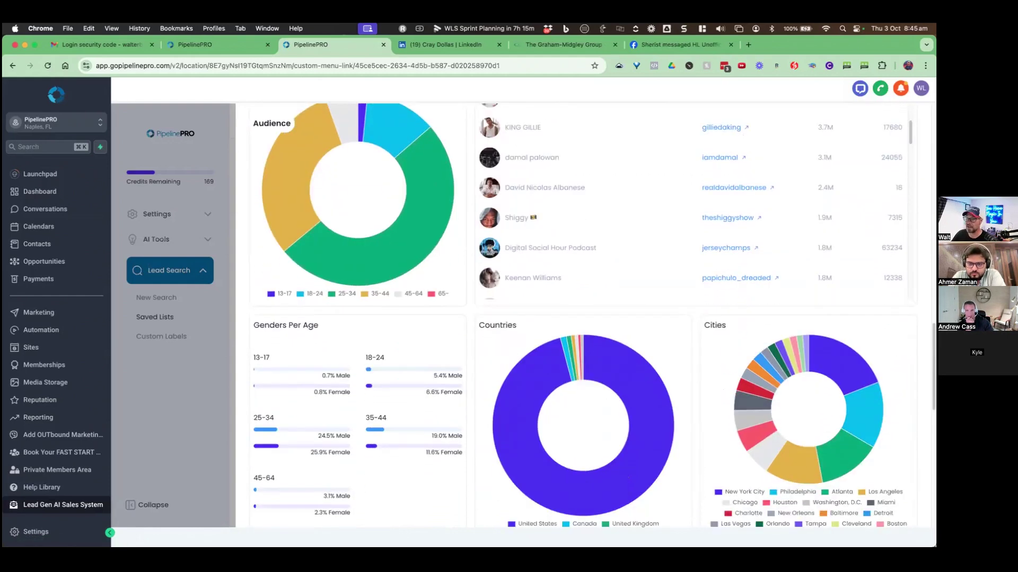
Step: Review the influencer's audience breakdowns by gender, country and city, the lookalikes, posts and hashtags, and close the enriched profile
{"action": "scroll", "coordinate": [583, 315], "scroll_direction": "down", "scroll_amount": 1}
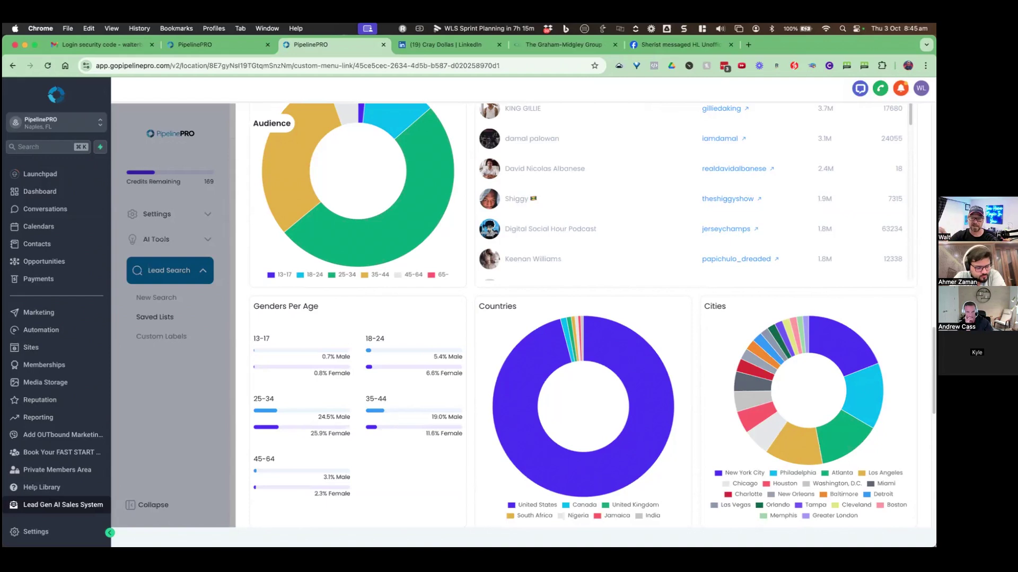
{"action": "scroll", "coordinate": [896, 401], "scroll_direction": "down", "scroll_amount": 8}
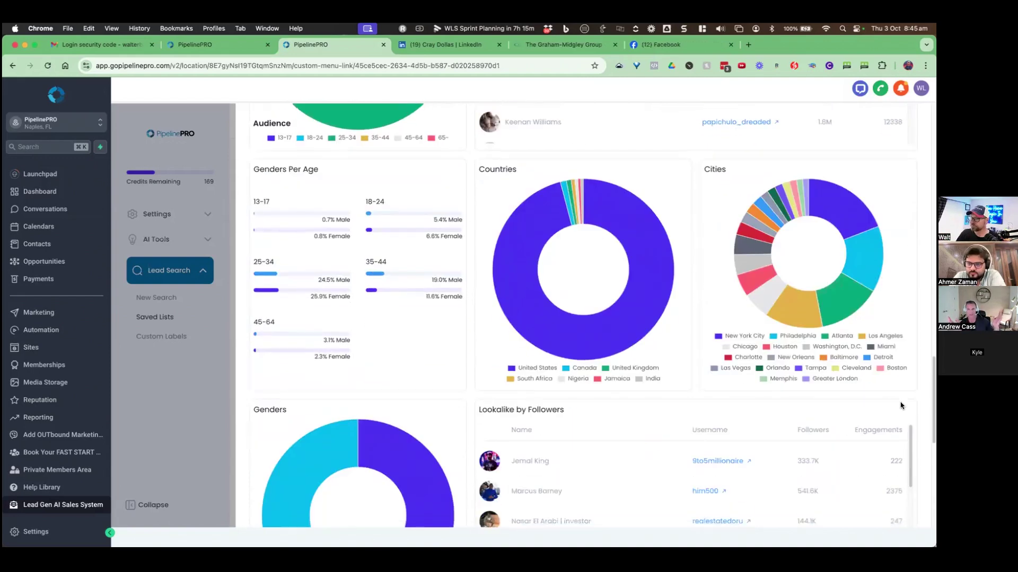
{"action": "scroll", "coordinate": [903, 408], "scroll_direction": "up", "scroll_amount": 20}
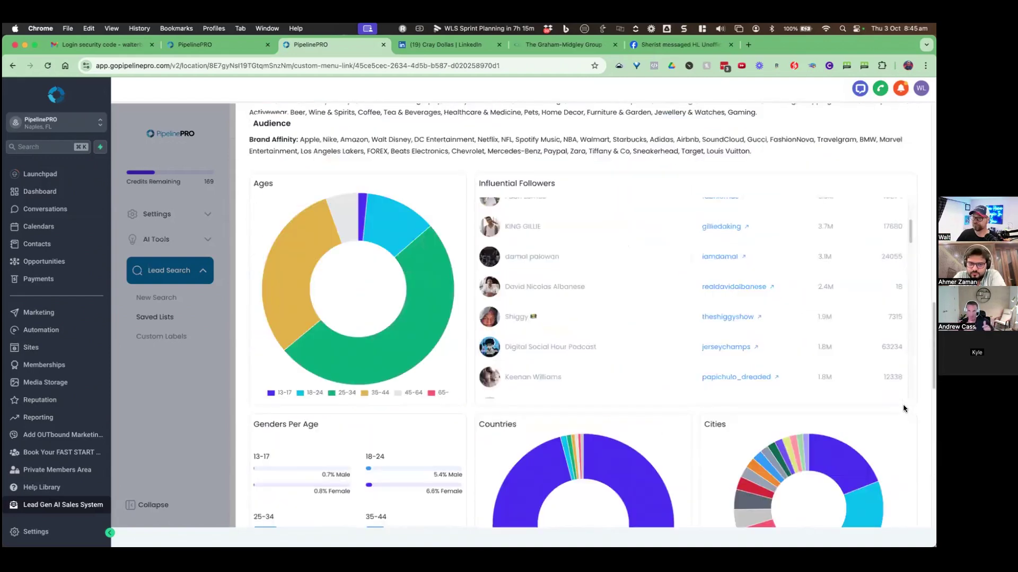
{"action": "scroll", "coordinate": [904, 409], "scroll_direction": "down", "scroll_amount": 6}
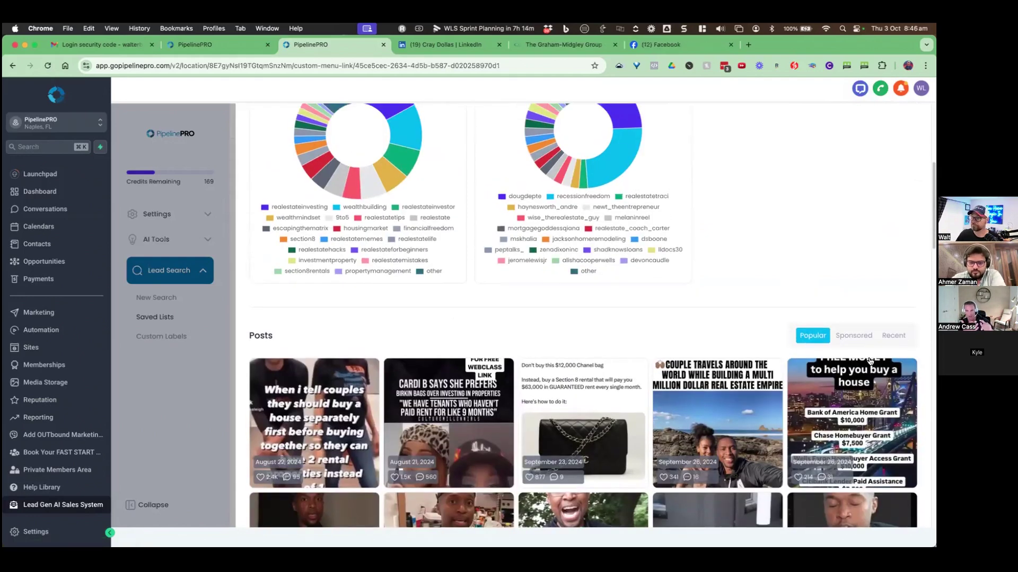
{"action": "scroll", "coordinate": [869, 363], "scroll_direction": "up", "scroll_amount": 6}
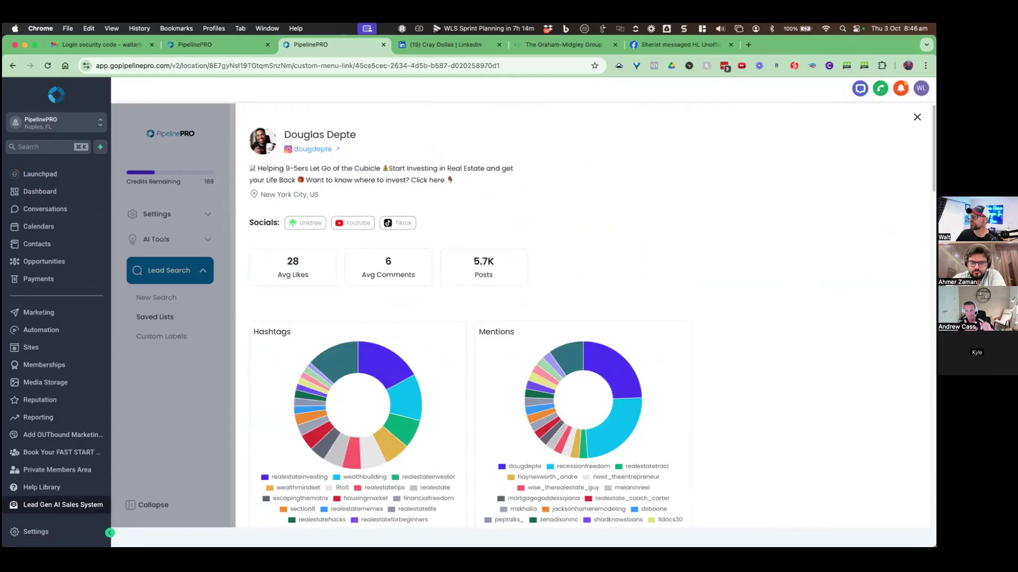
{"action": "left_click", "coordinate": [917, 117]}
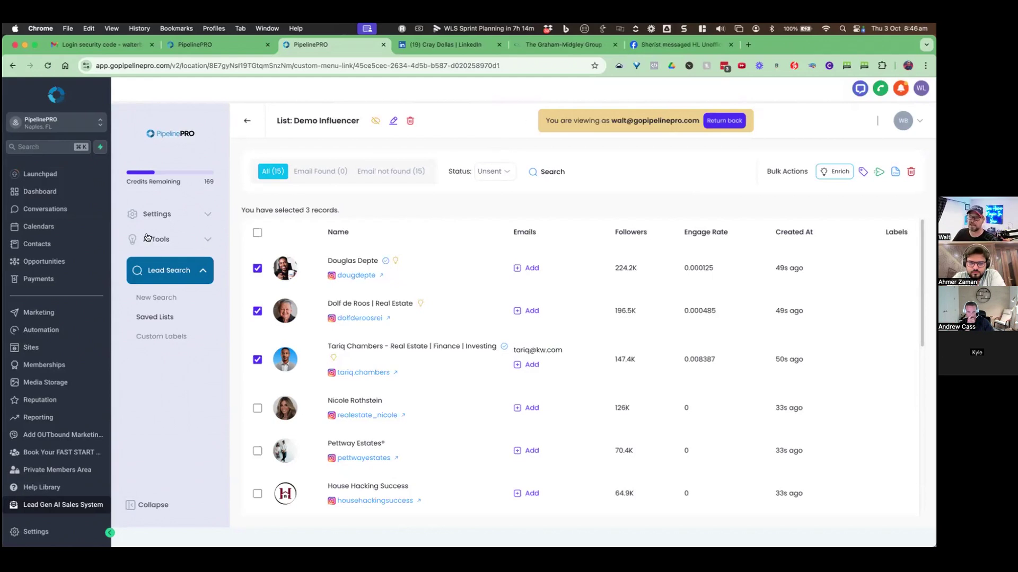
Step: View the AI Training data sources and go to the ICP Suggestions of the AI Tools
{"action": "left_click", "coordinate": [208, 242]}
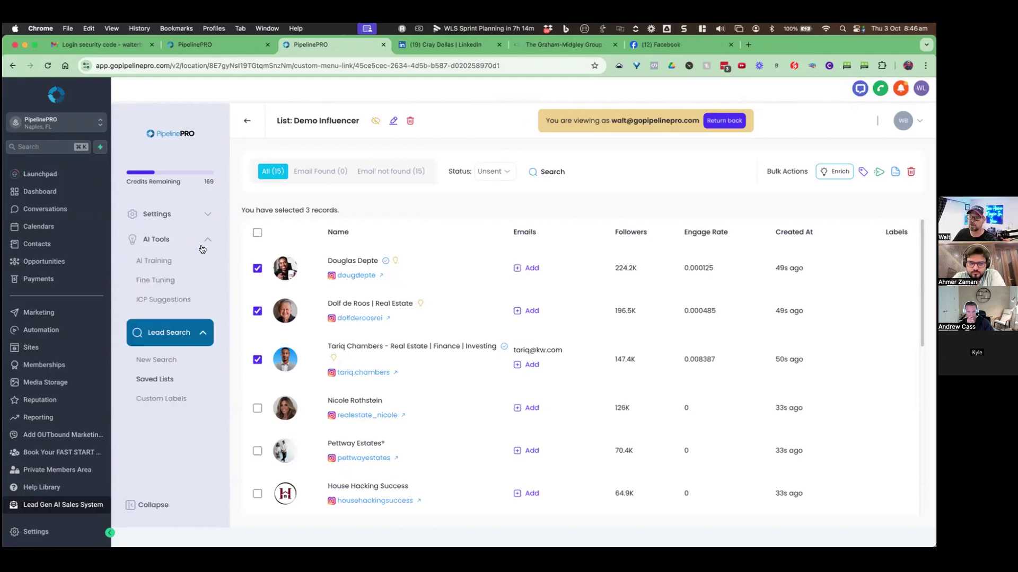
{"action": "left_click", "coordinate": [149, 263]}
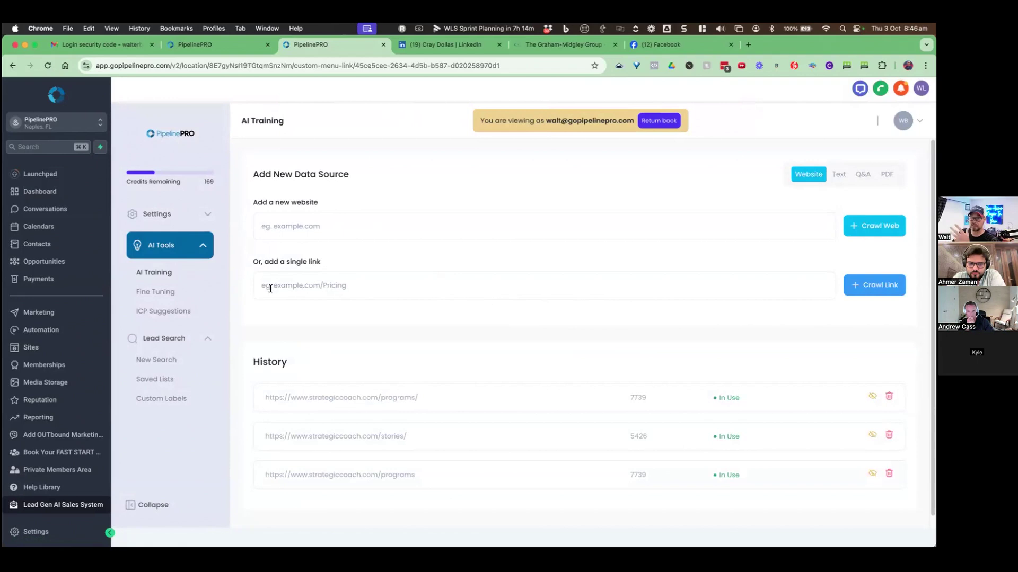
{"action": "left_click", "coordinate": [159, 310]}
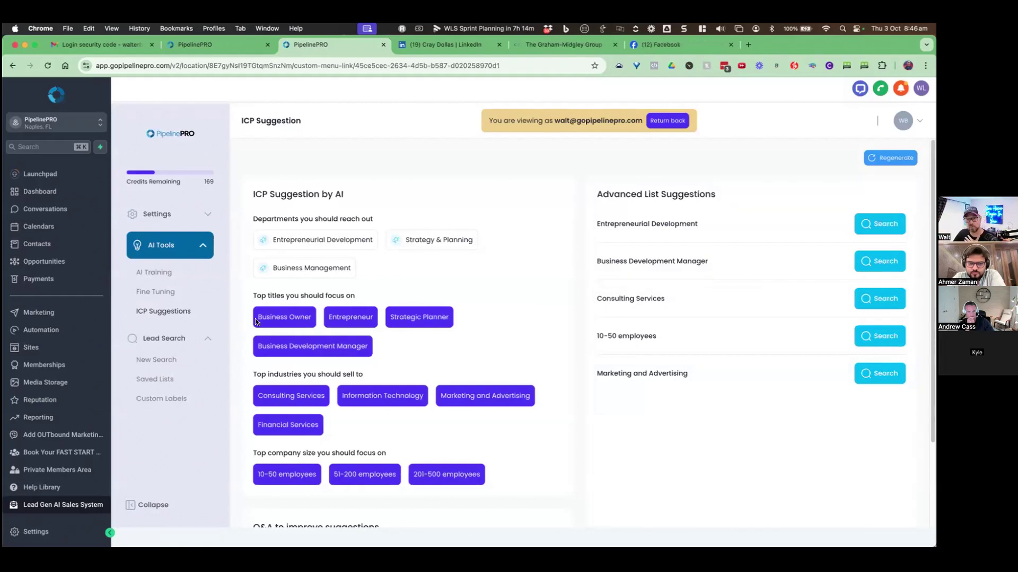
Step: Examine the AI-suggested departments, titles, industries and company sizes, along with the advanced list suggestions
{"action": "left_click_drag", "start_coordinate": [274, 219], "coordinate": [374, 220]}
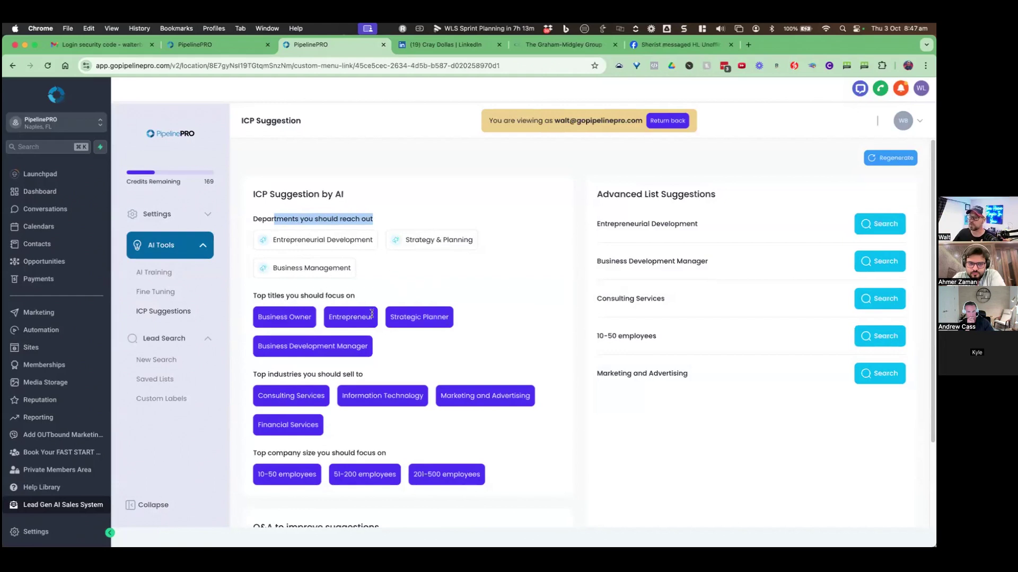
{"action": "scroll", "coordinate": [294, 329], "scroll_direction": "down", "scroll_amount": 1}
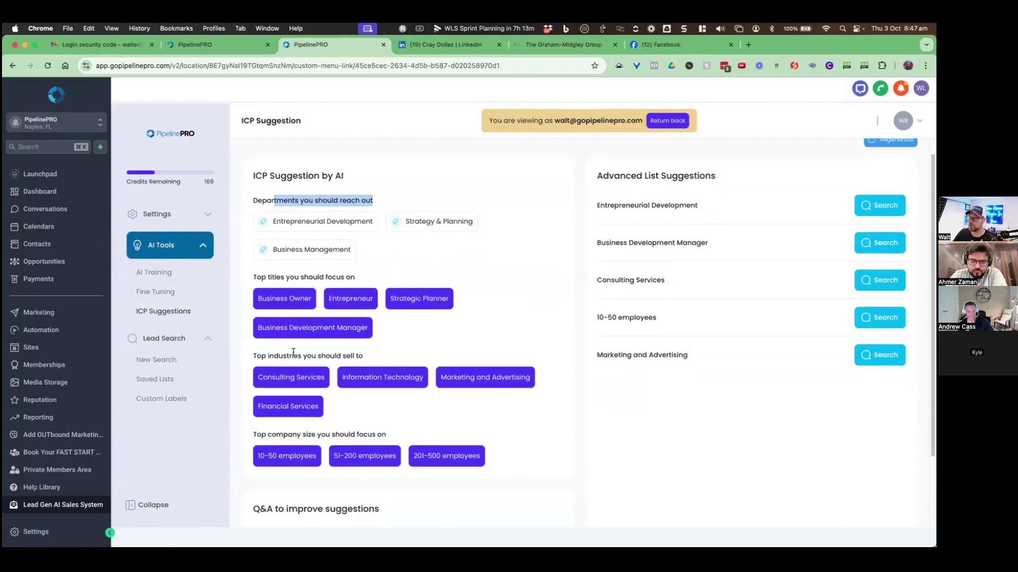
{"action": "left_click_drag", "start_coordinate": [292, 355], "coordinate": [364, 356]}
{"action": "scroll", "coordinate": [375, 418], "scroll_direction": "down", "scroll_amount": 1}
{"action": "left_click_drag", "start_coordinate": [276, 422], "coordinate": [438, 408]}
{"action": "scroll", "coordinate": [439, 407], "scroll_direction": "up", "scroll_amount": 1}
{"action": "left_click_drag", "start_coordinate": [618, 222], "coordinate": [698, 224]}
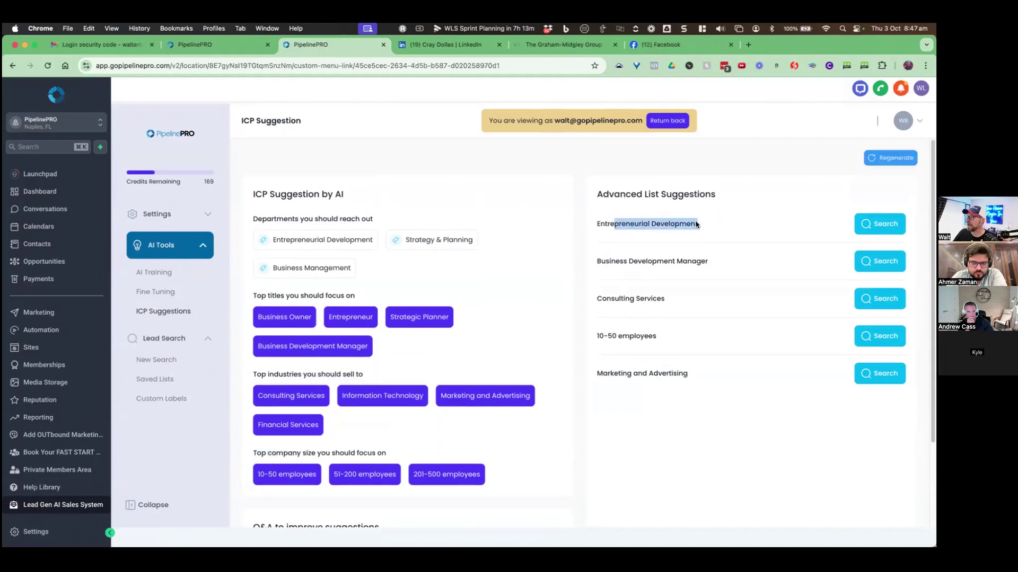
{"action": "left_click_drag", "start_coordinate": [620, 194], "coordinate": [696, 211]}
{"action": "left_click_drag", "start_coordinate": [634, 261], "coordinate": [732, 268]}
{"action": "left_click", "coordinate": [660, 267]}
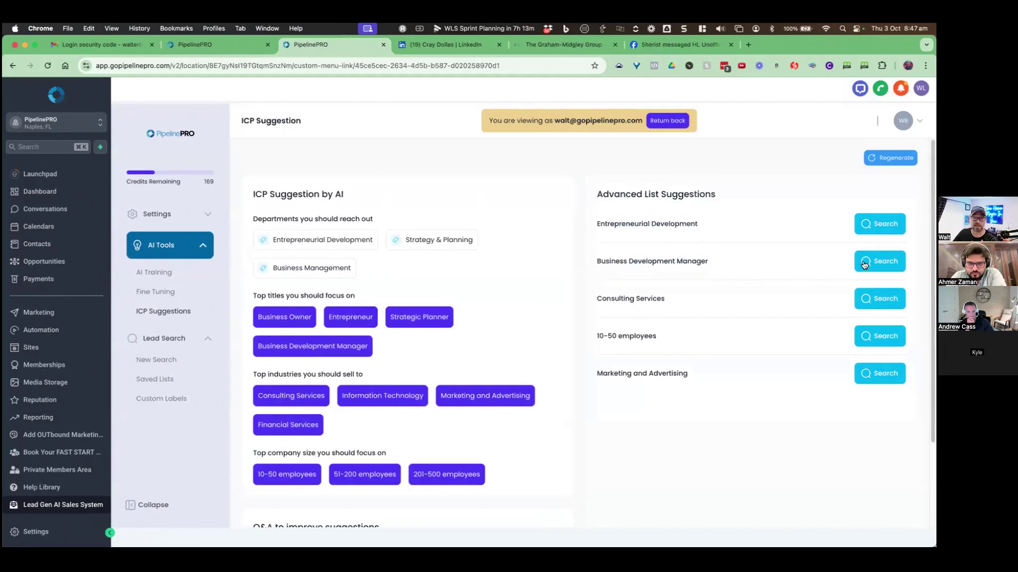
Step: Refine the ICP suggestions by sending the Q&A message "focus more on logisitcs companies", accept the credit usage and review the regenerated suggestions
{"action": "scroll", "coordinate": [818, 269], "scroll_direction": "down", "scroll_amount": 4}
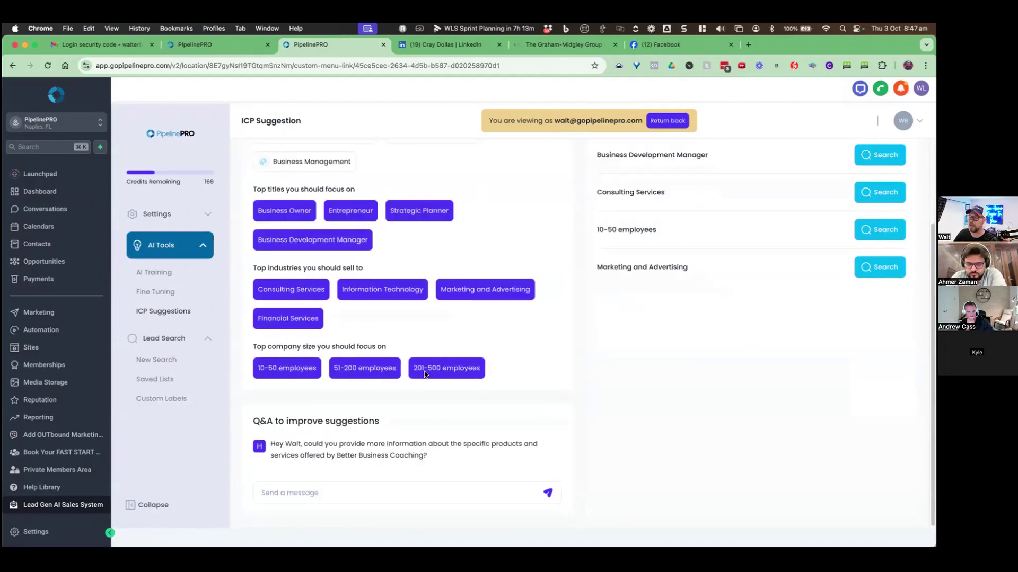
{"action": "left_click", "coordinate": [306, 492]}
{"action": "type", "text": "focus more on "}
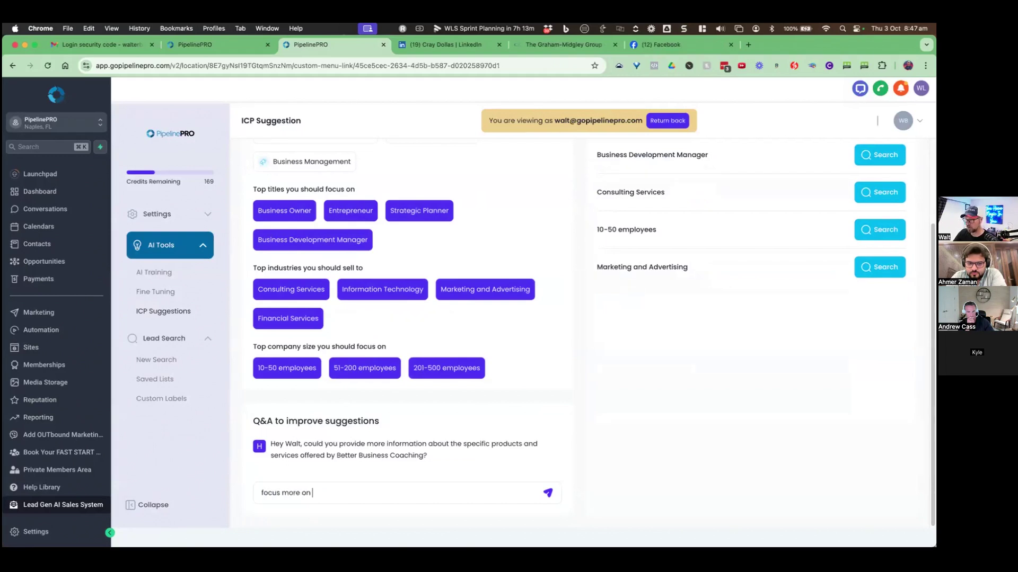
{"action": "type", "text": "logisi"}
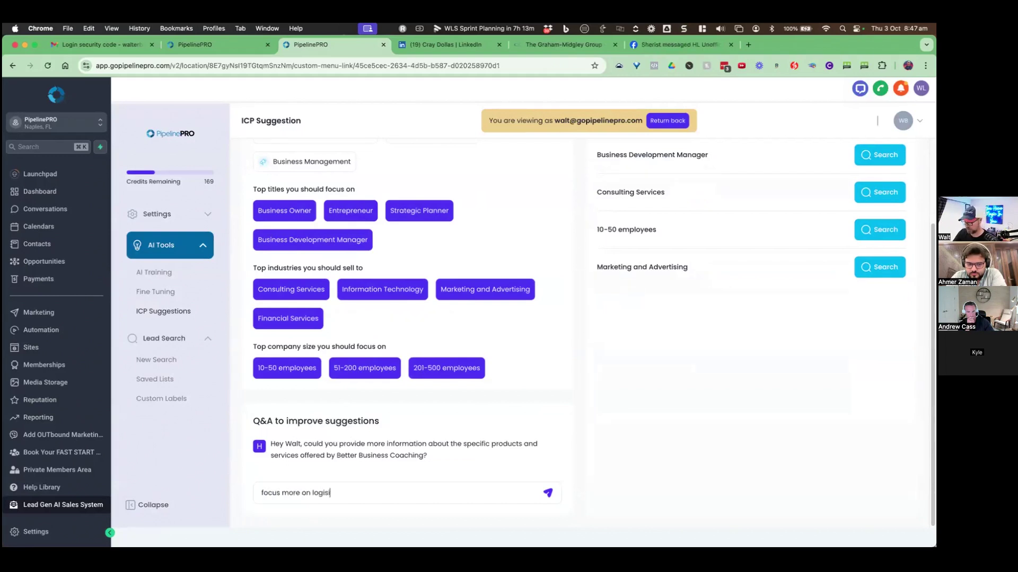
{"action": "type", "text": "tcs companies"}
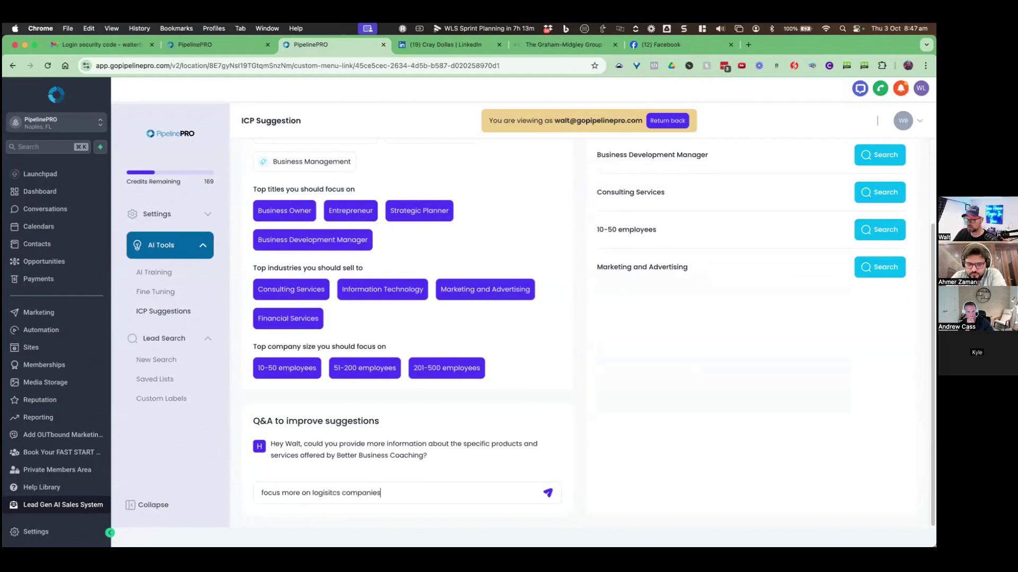
{"action": "key", "text": "Return"}
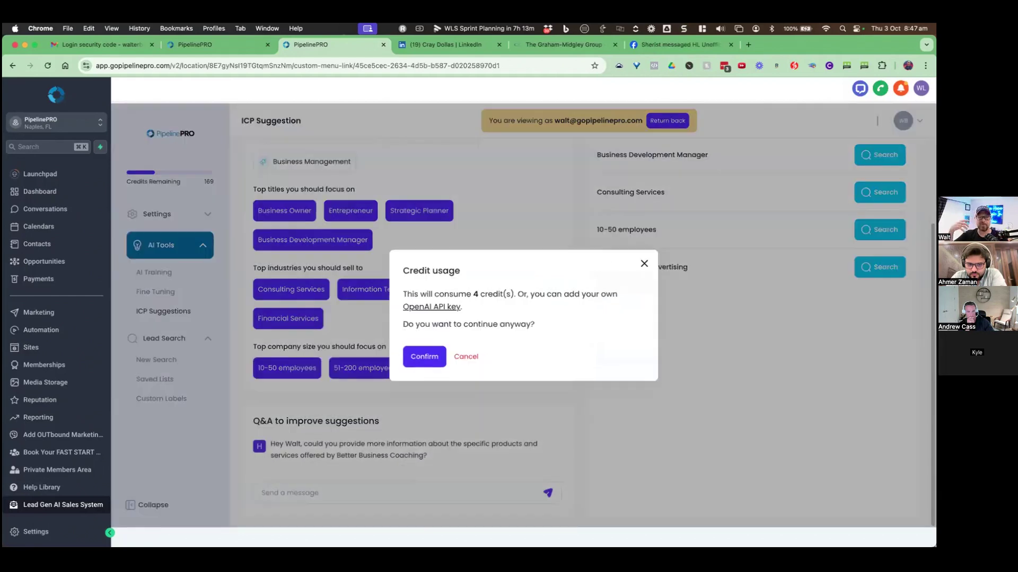
{"action": "left_click", "coordinate": [419, 364]}
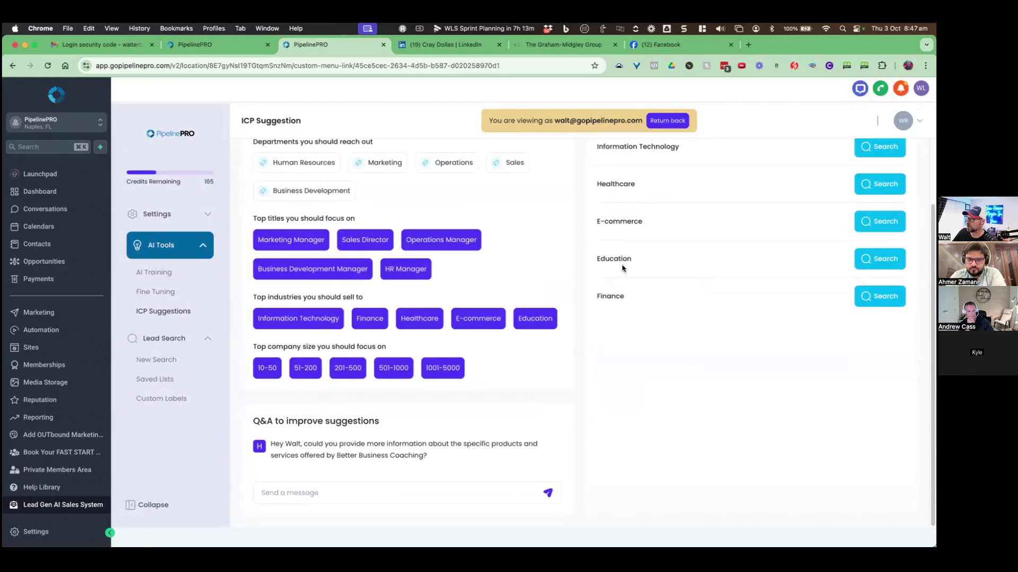
{"action": "scroll", "coordinate": [625, 260], "scroll_direction": "up", "scroll_amount": 3}
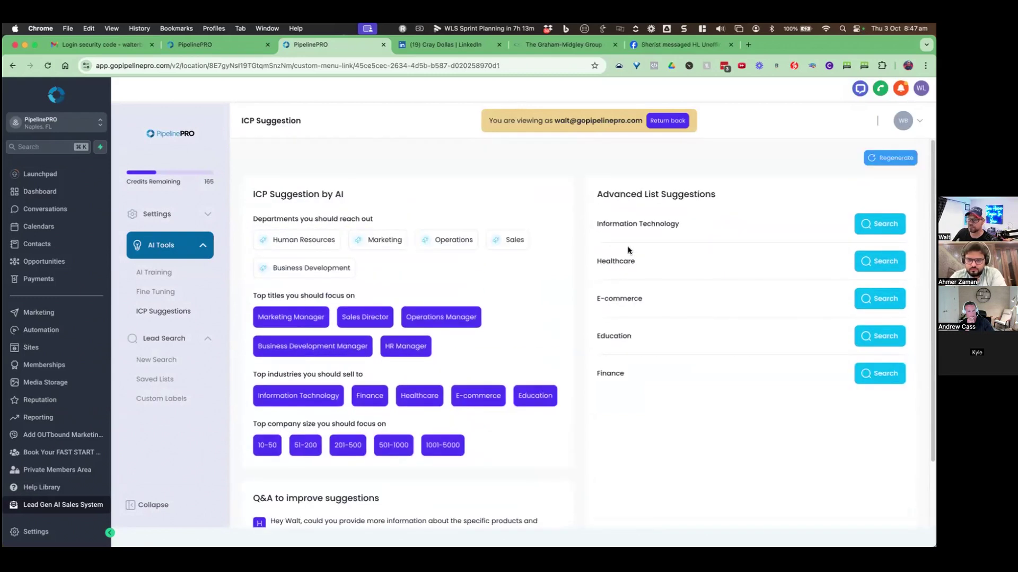